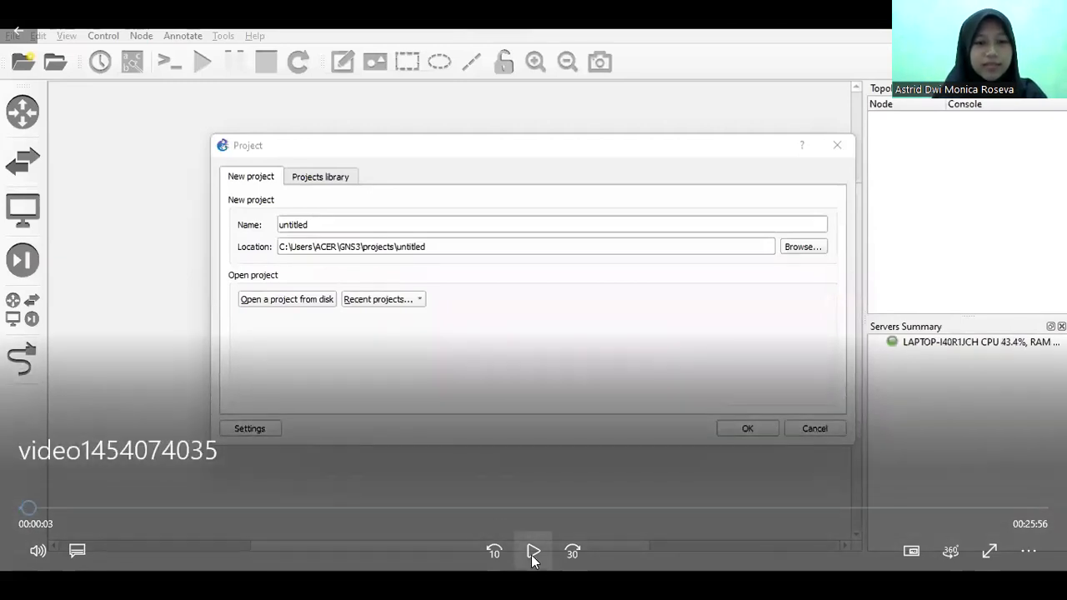
left_click(533, 553)
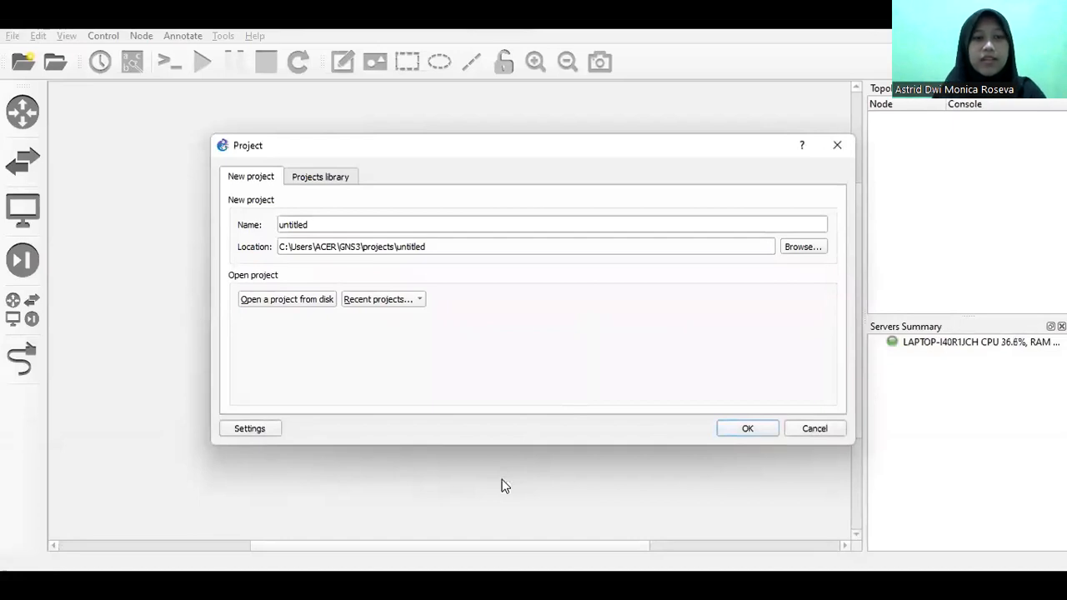
mouse_move(40, 505)
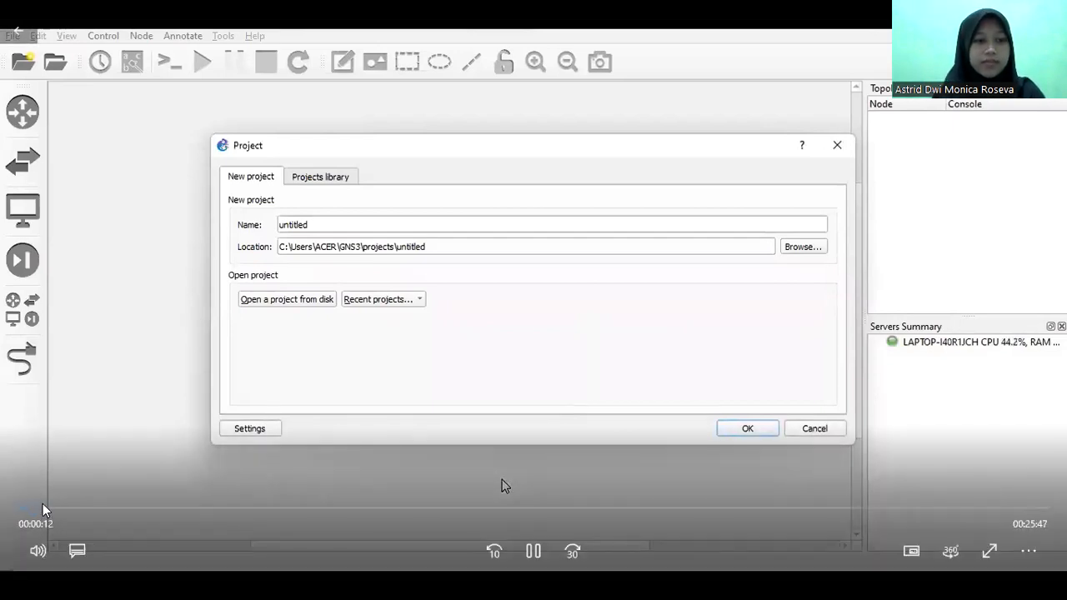
left_click_drag(56, 507, 41, 507)
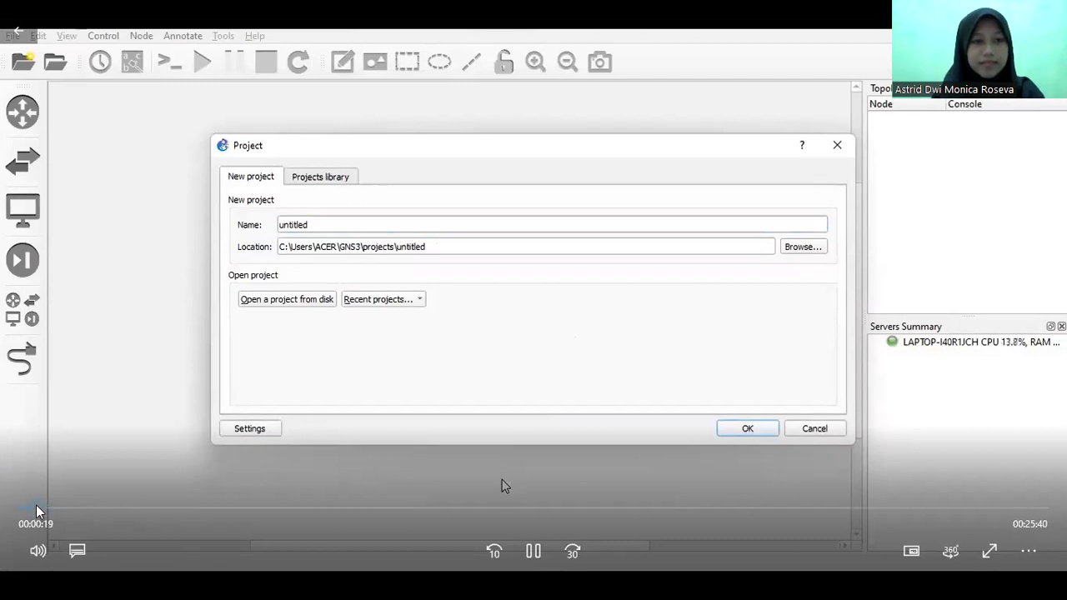
left_click_drag(36, 507, 38, 507)
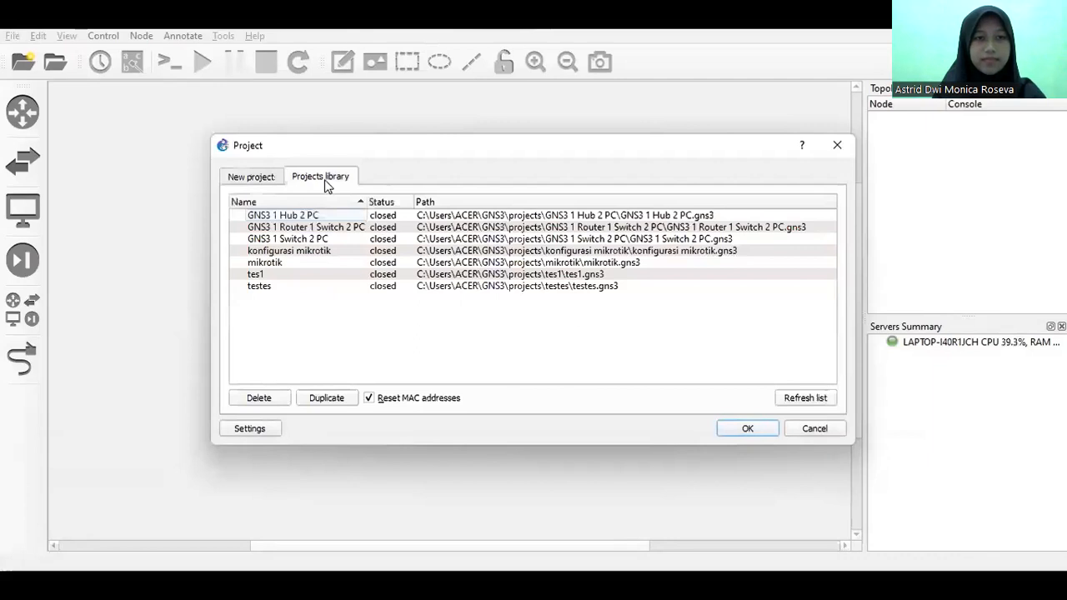
Step: Confirm the project setup and place a Cloud node in the upper-left area of the empty topology
left_click(748, 429)
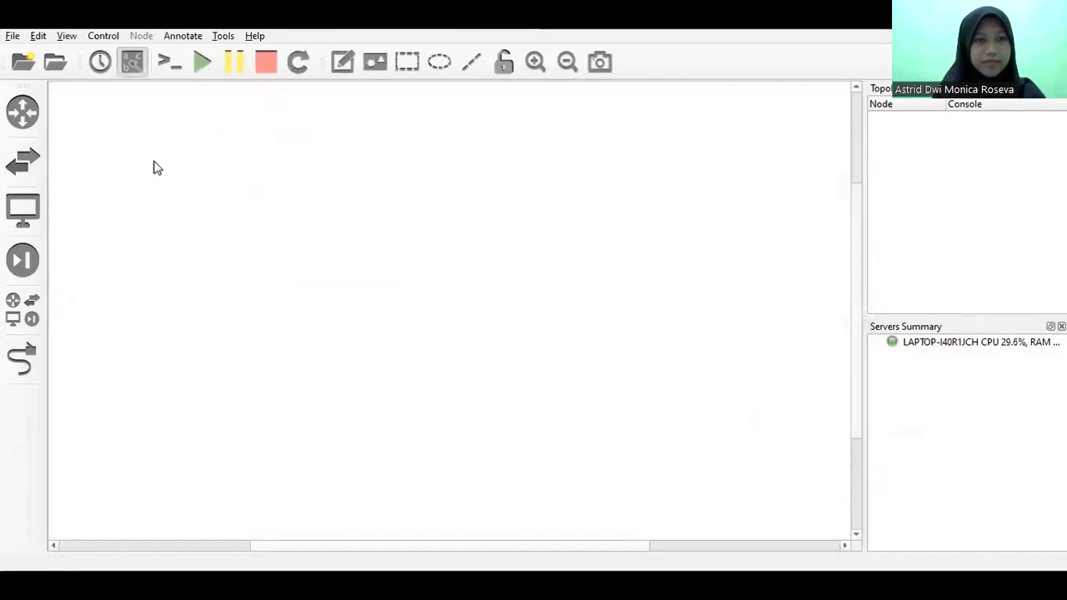
left_click(17, 322)
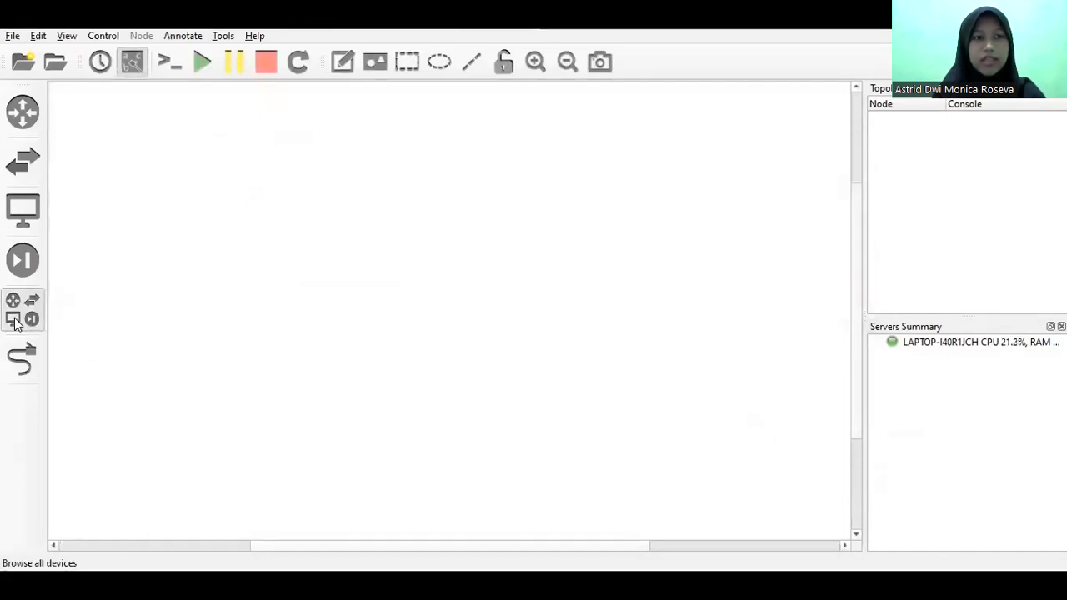
left_click_drag(89, 206, 305, 148)
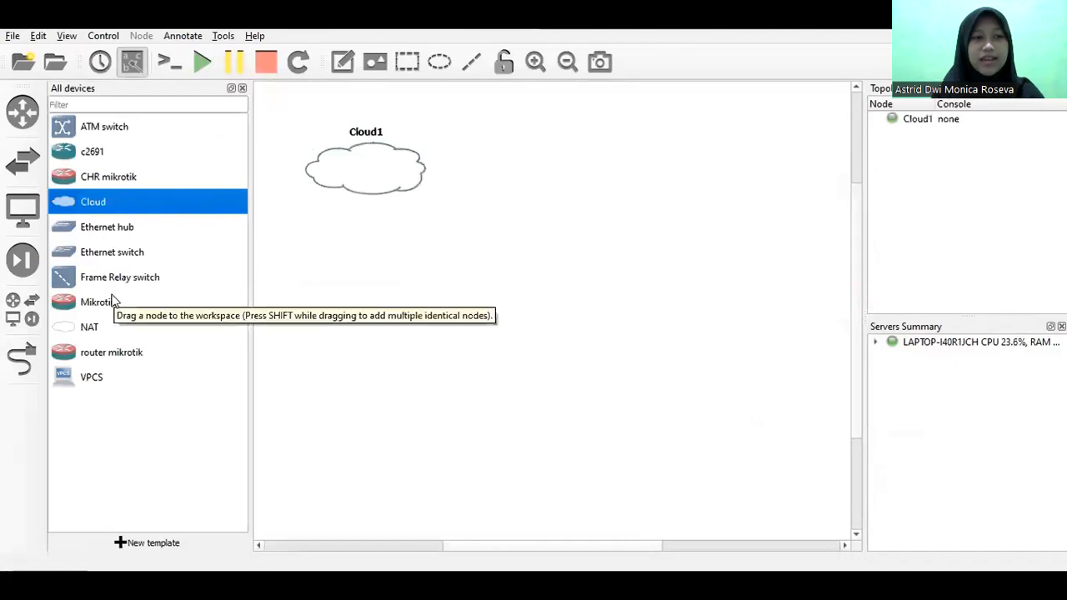
Step: Place an Ethernet switch across from the cloud in the upper-right area and a CHR mikrotik router near the centre of the topology
left_click(100, 255)
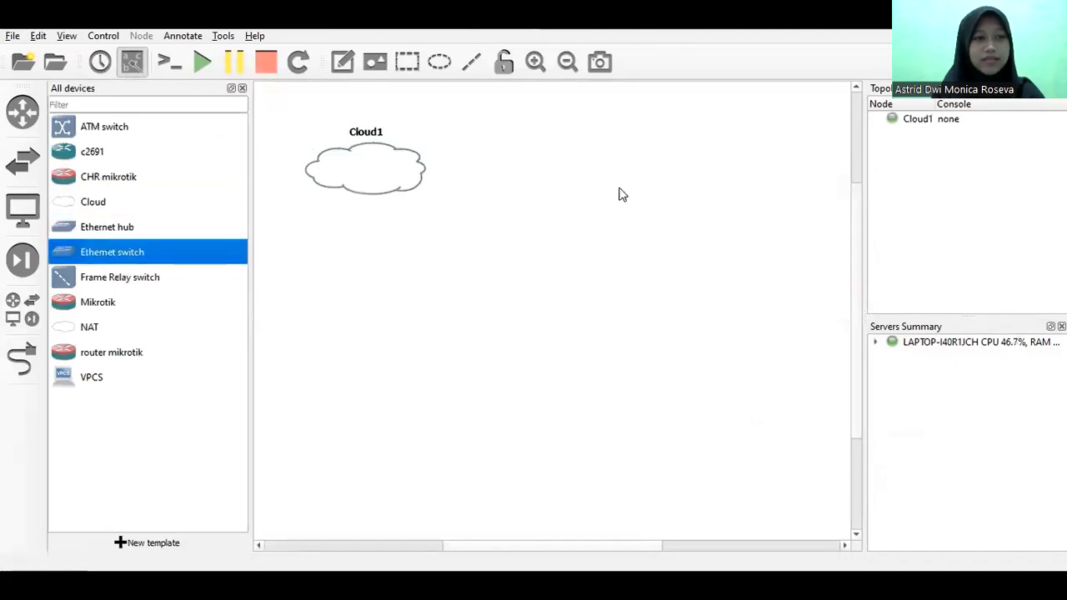
left_click_drag(138, 250, 630, 177)
left_click_drag(97, 180, 504, 325)
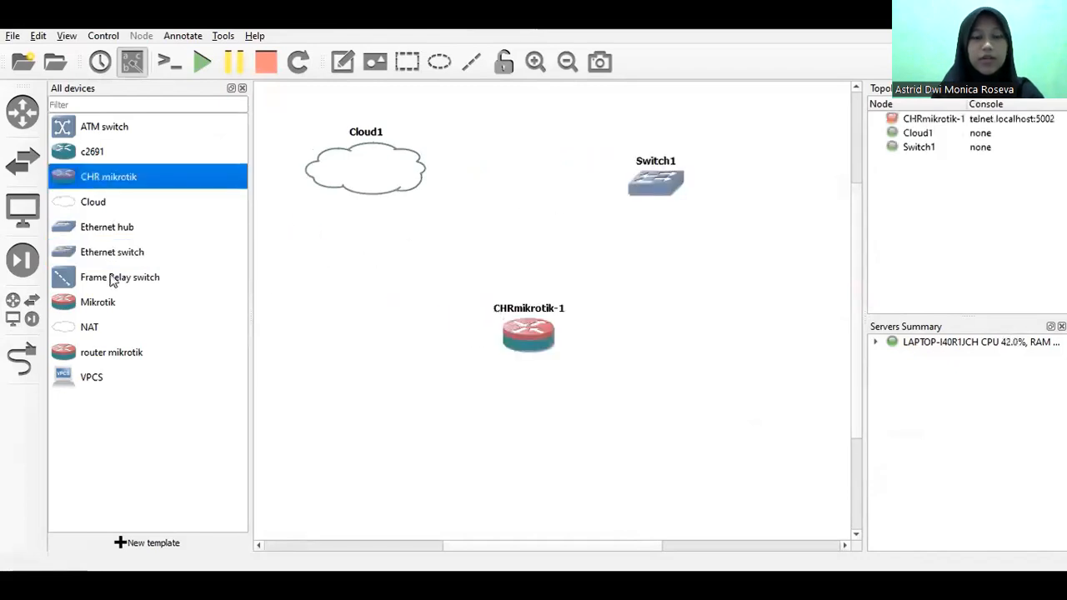
Step: Place a second Ethernet switch below-left of the router and a VPCS below-right, nudging the router and the VPCS slightly upward
left_click_drag(110, 260, 389, 453)
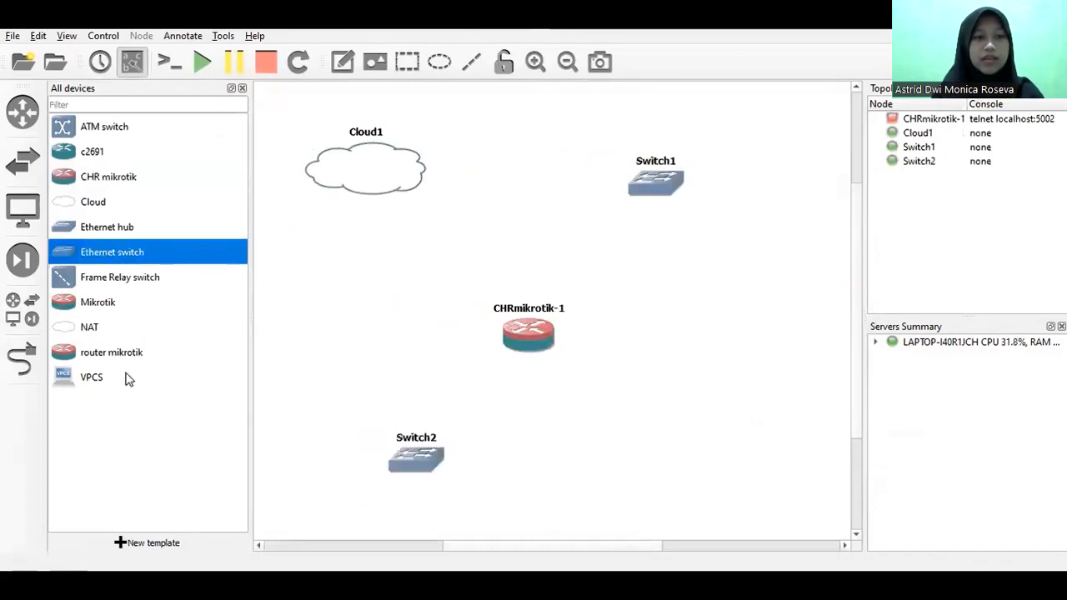
left_click_drag(119, 382, 689, 472)
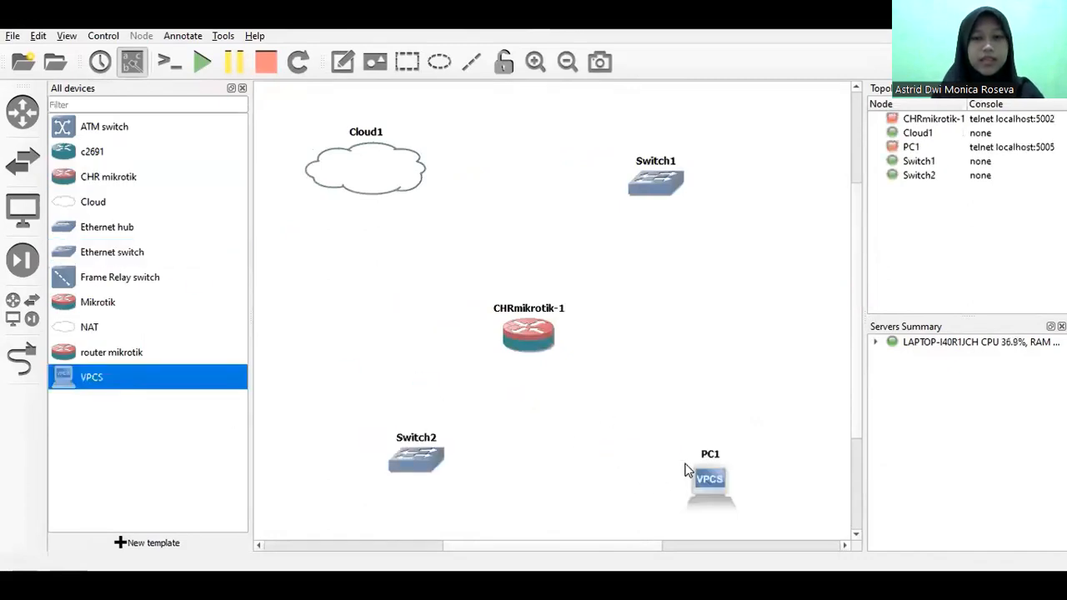
left_click_drag(533, 337, 538, 327)
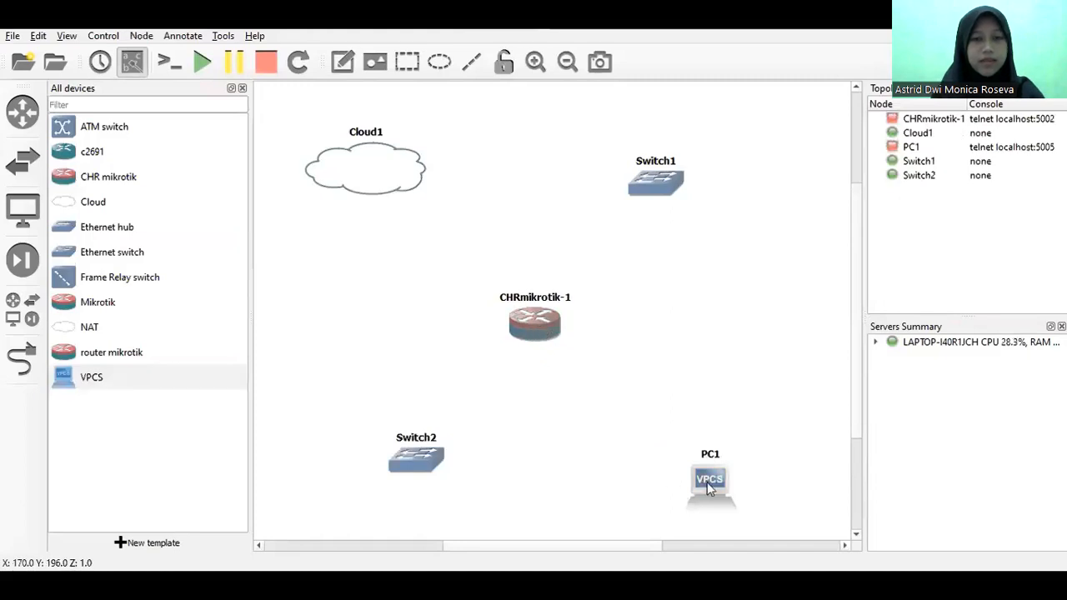
left_click_drag(707, 482, 707, 453)
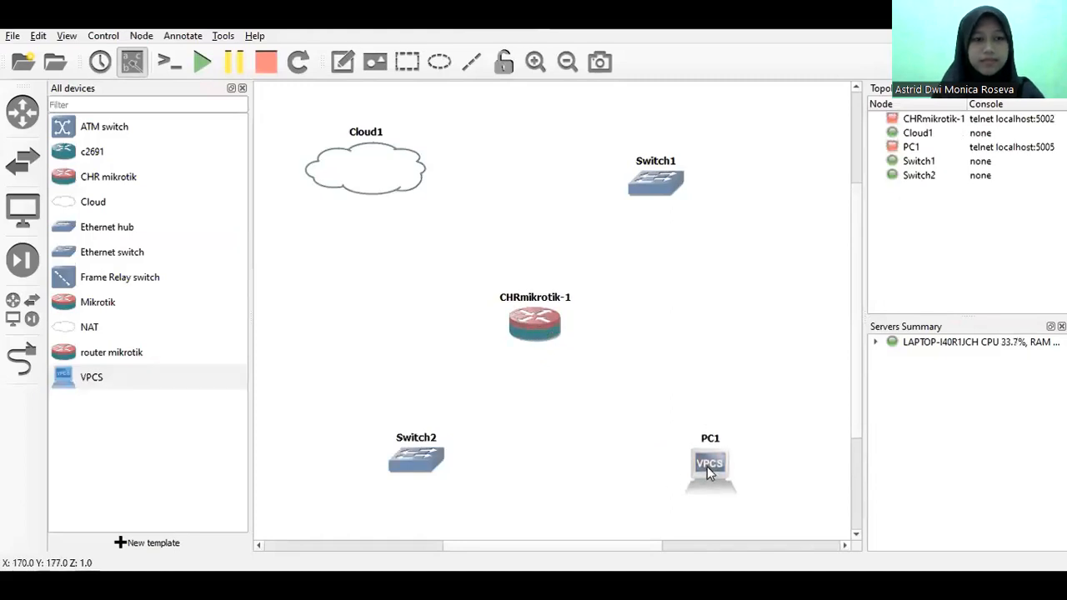
Step: Link PC1's Ethernet0 port to Ethernet0 on Switch2
left_click(33, 375)
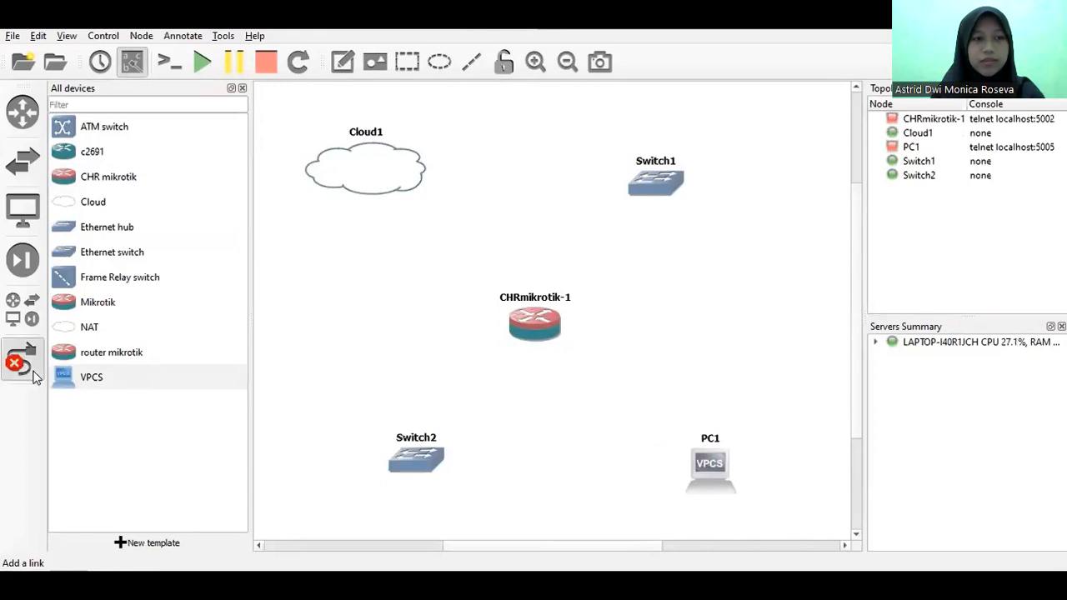
left_click(697, 483)
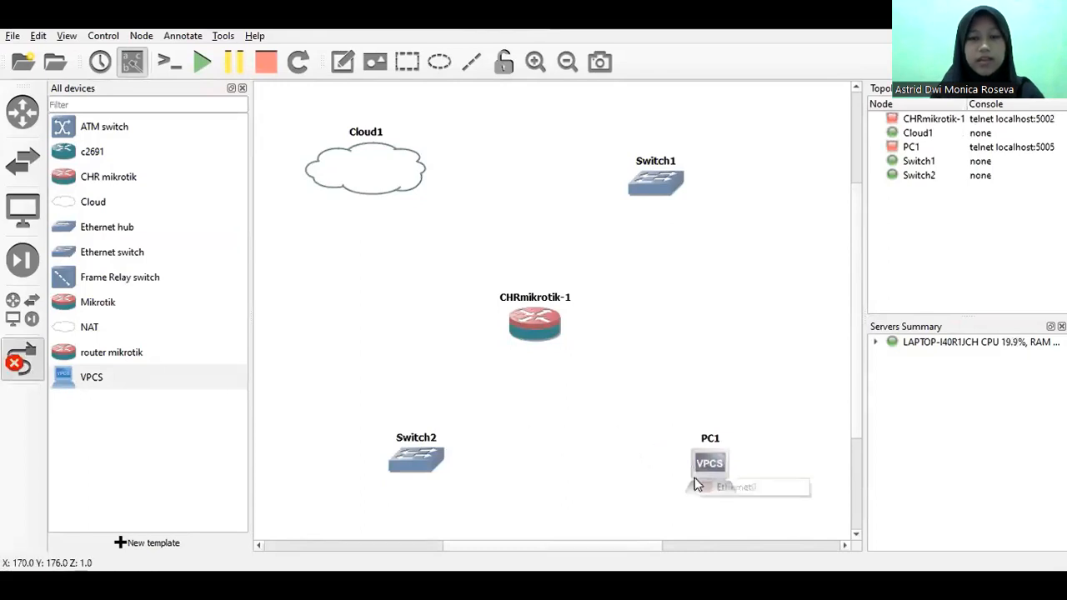
left_click(713, 487)
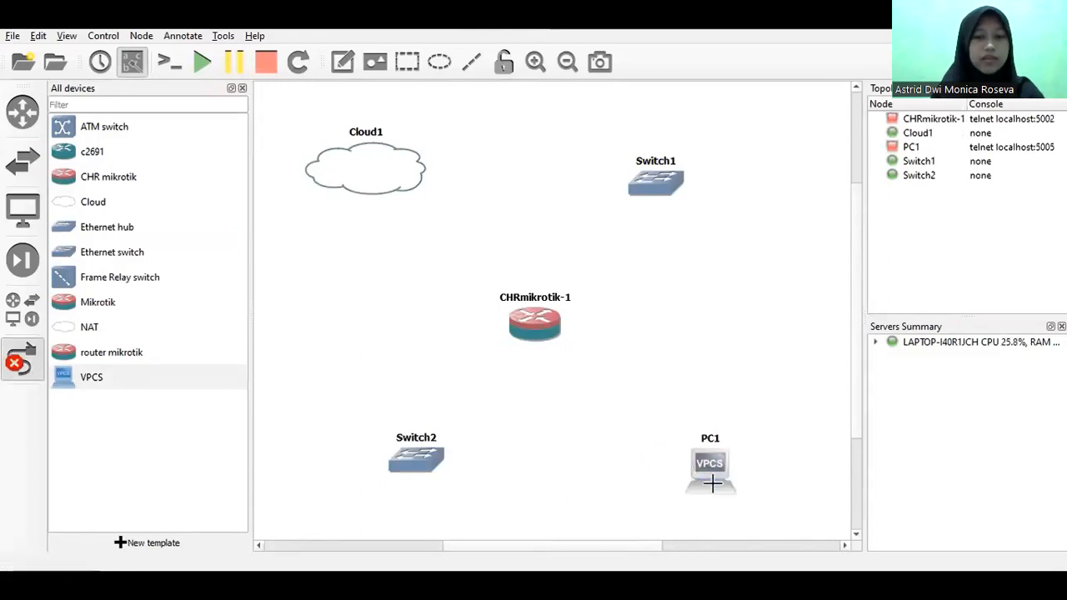
left_click(419, 463)
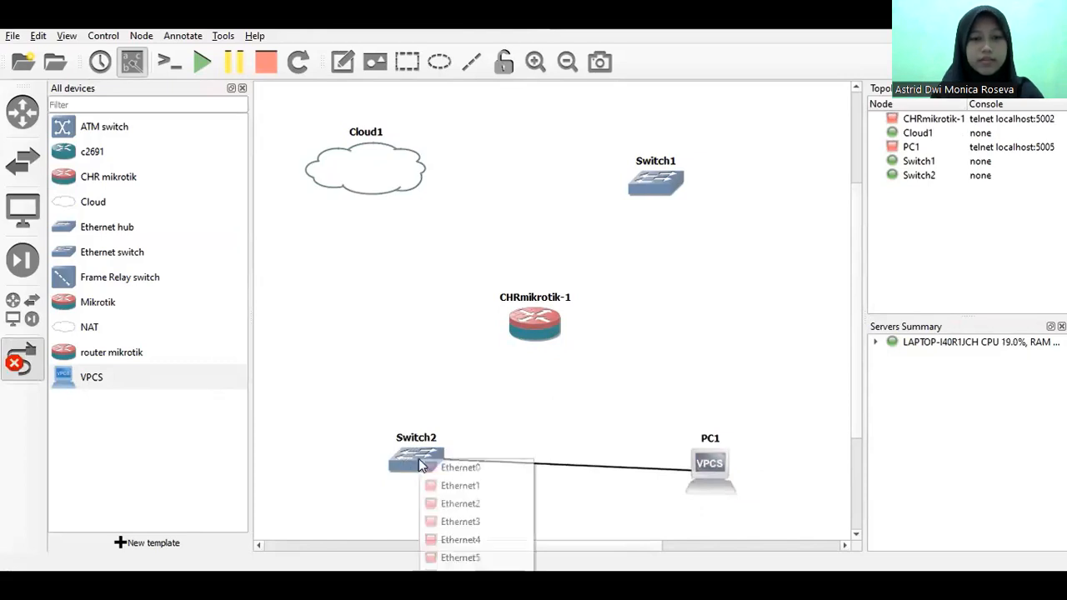
left_click(459, 468)
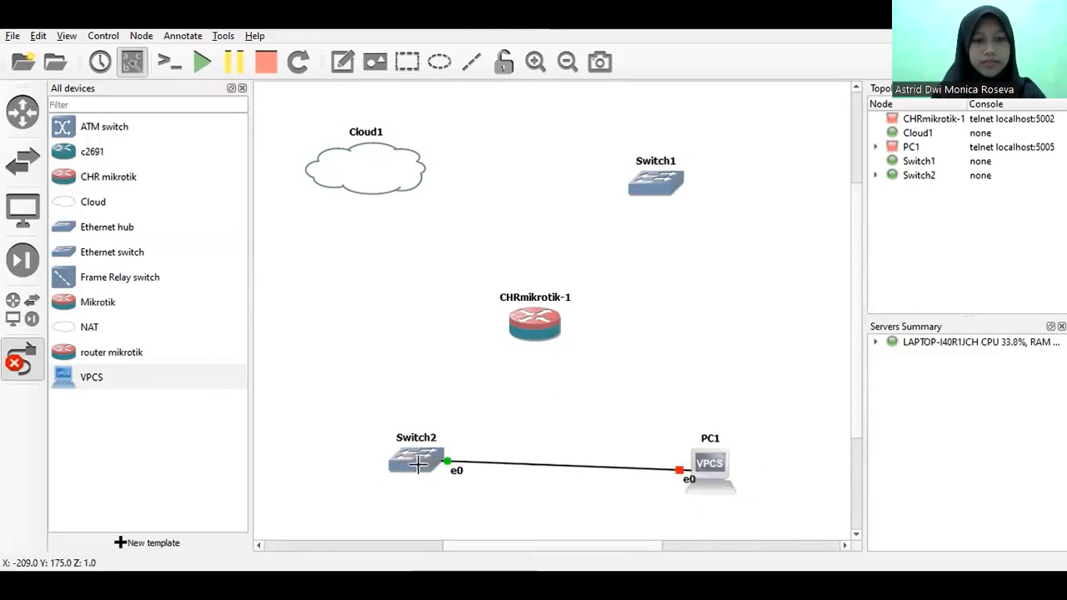
Step: Link Switch2's Ethernet1 port to port e0 on the CHRmikrotik-1 router
left_click(426, 465)
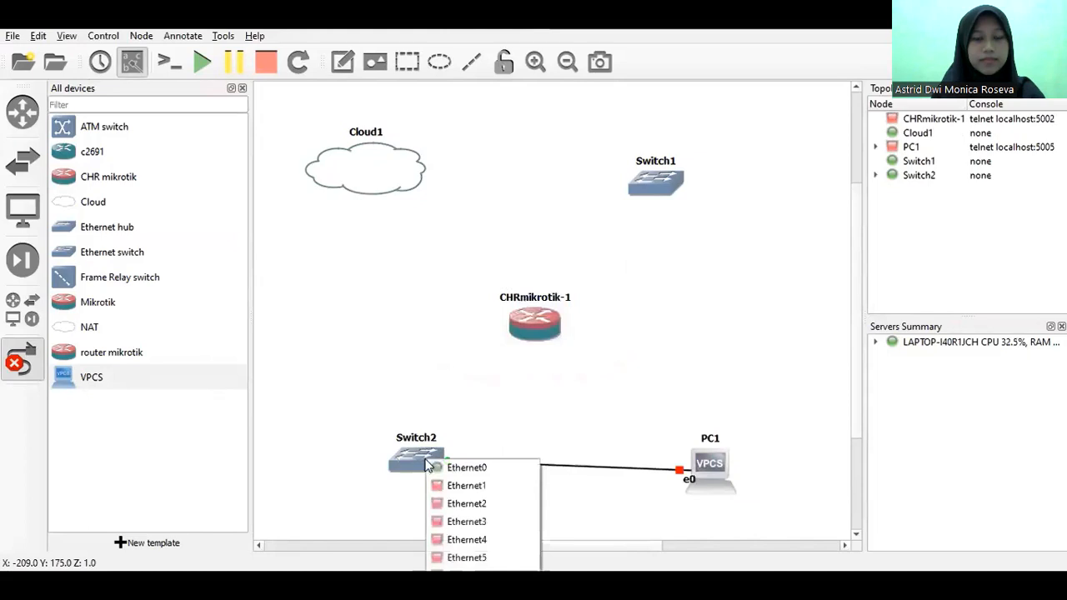
left_click(455, 485)
left_click(526, 327)
left_click(537, 335)
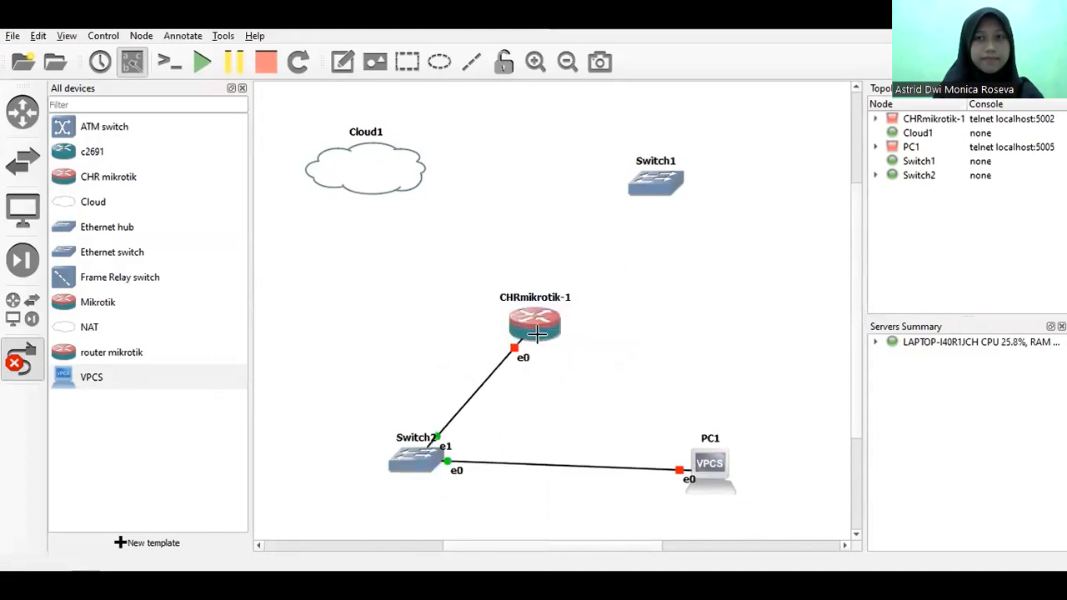
Step: Link port e1 on the CHRmikrotik-1 router to Ethernet0 on Switch1
left_click(537, 334)
left_click(562, 349)
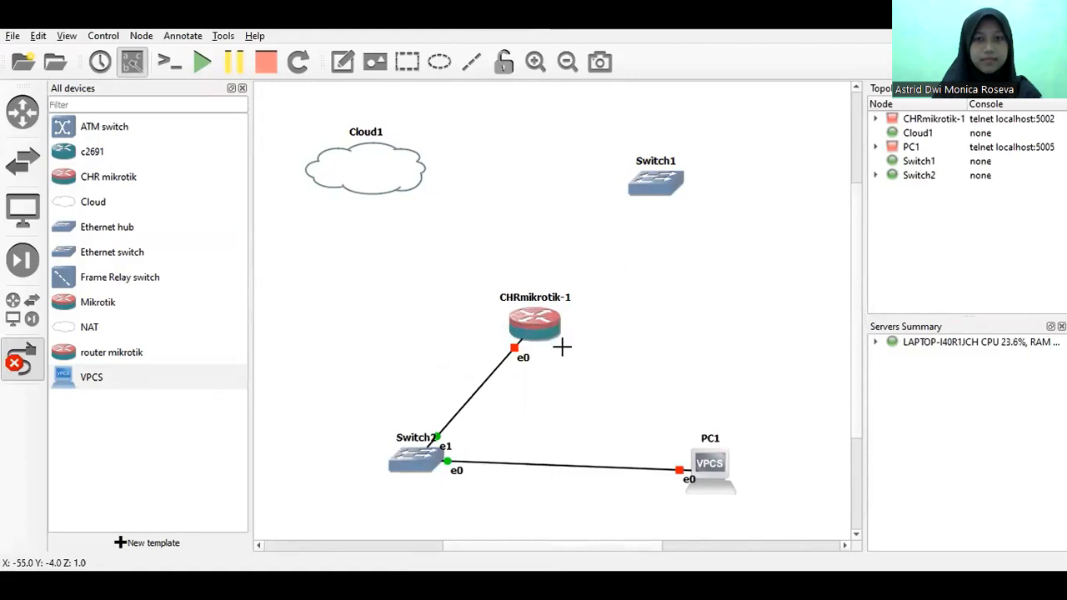
left_click(653, 179)
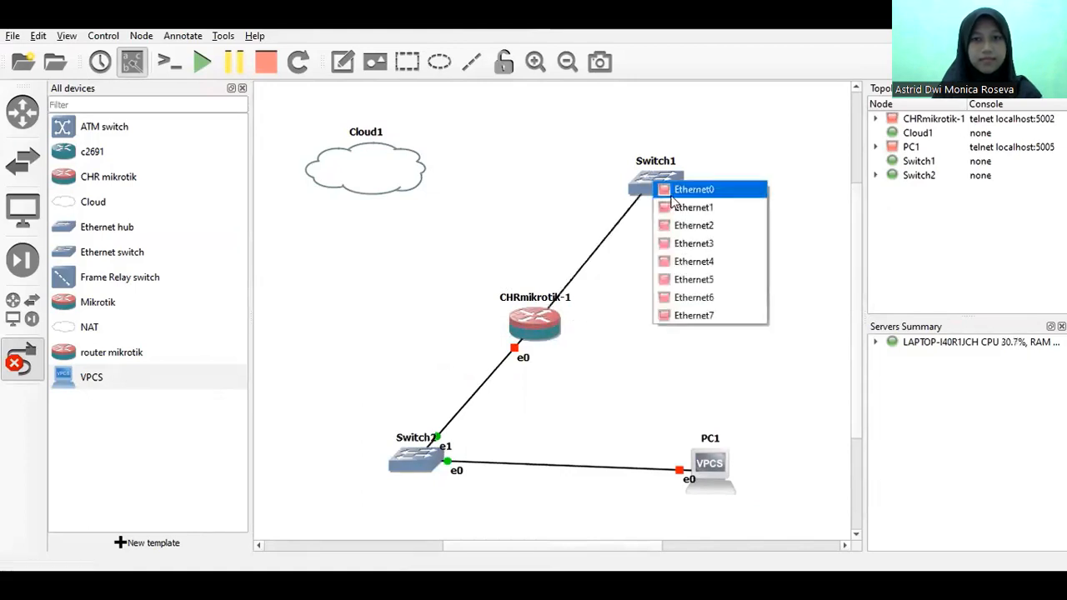
left_click(673, 195)
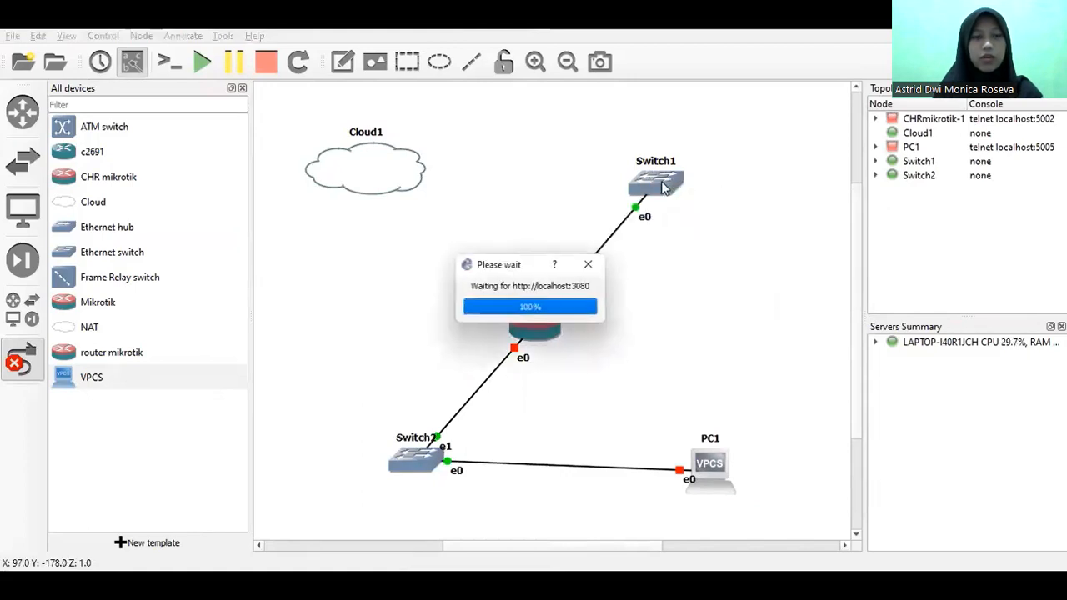
Step: Link Switch1's Ethernet1 port to the Ethernet 2 interface of Cloud1 and finish adding links
left_click(655, 190)
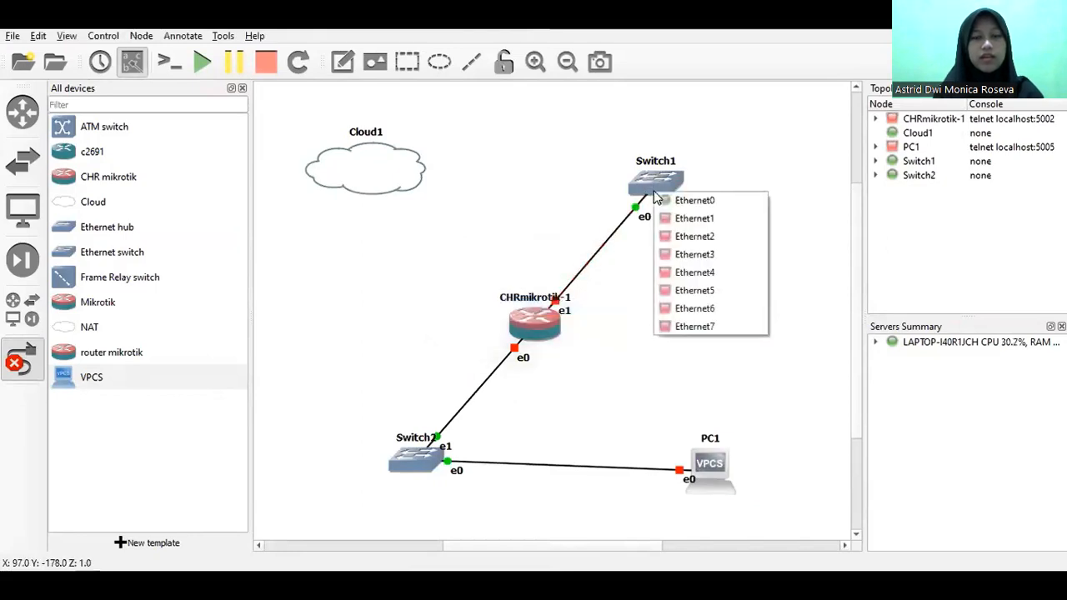
left_click(665, 219)
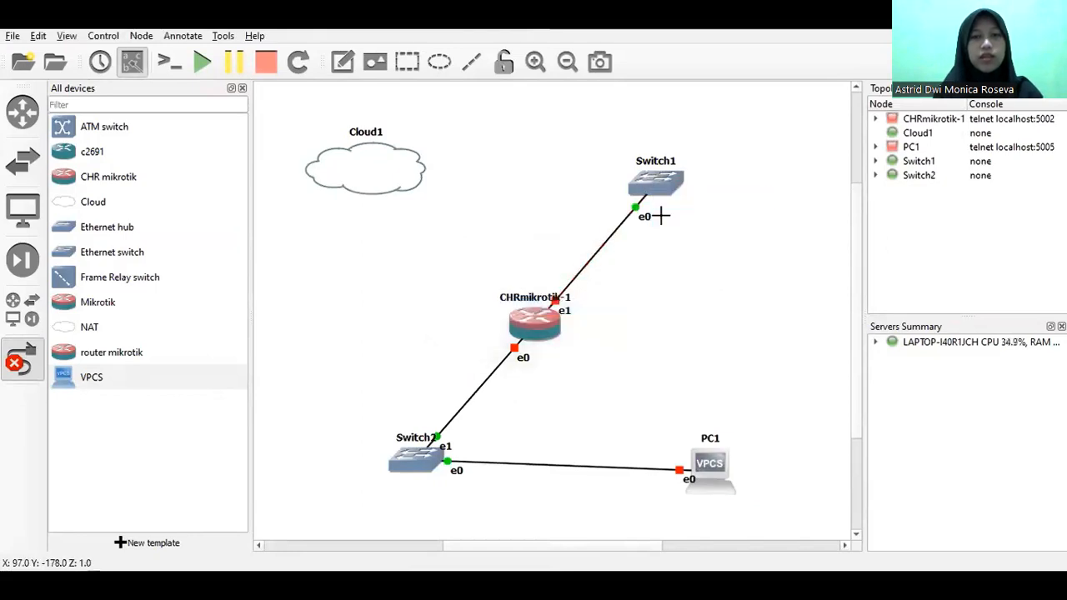
left_click(393, 170)
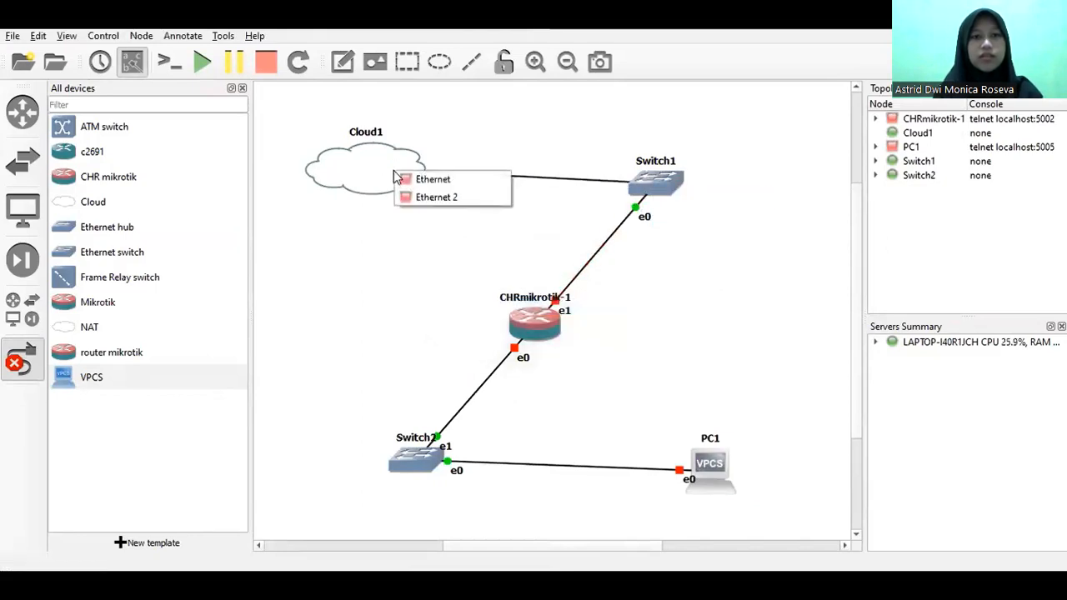
left_click(440, 198)
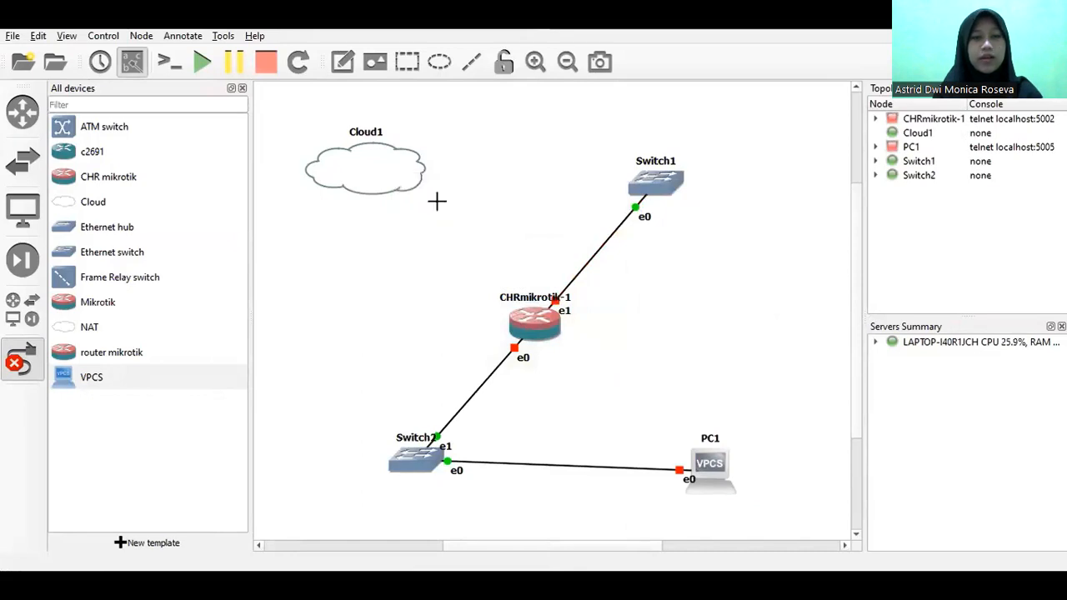
left_click(17, 359)
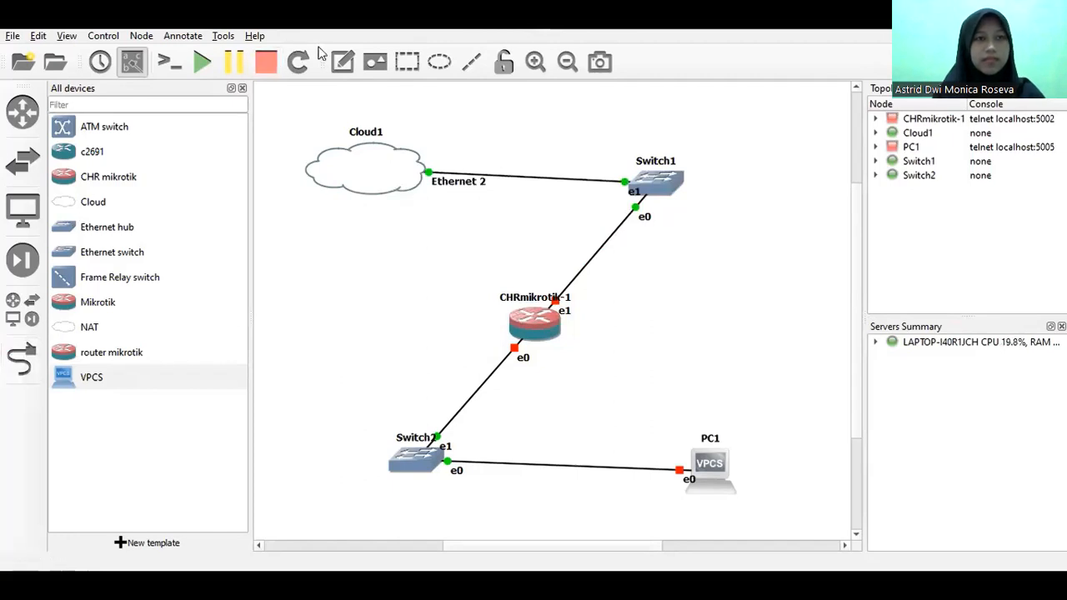
Step: Add the text note "IP: 192.168.1.0/24" above the link between Cloud1 and Switch1
left_click(336, 65)
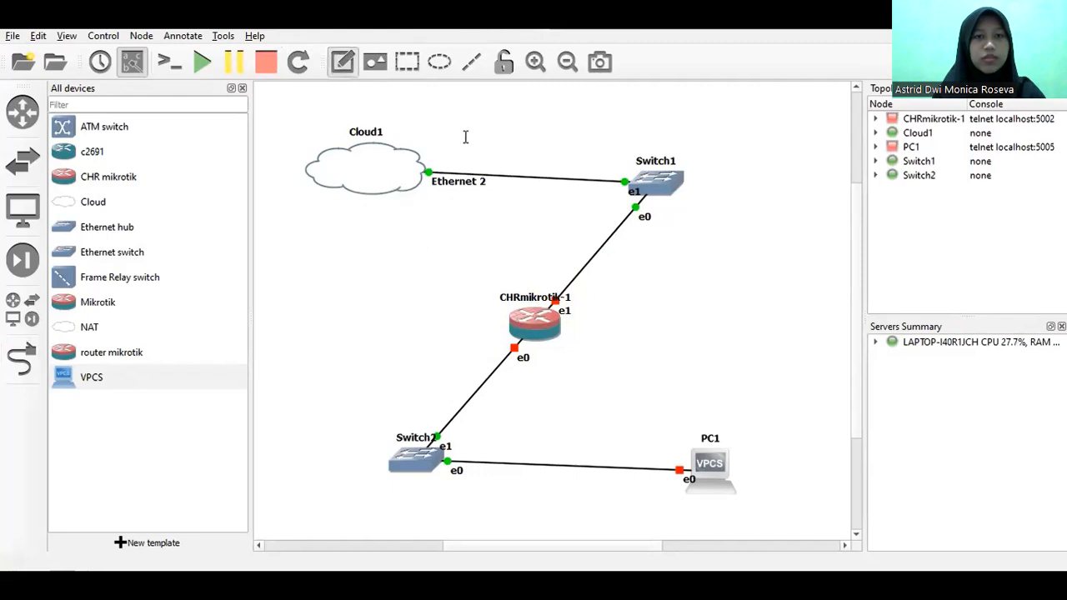
left_click(463, 140)
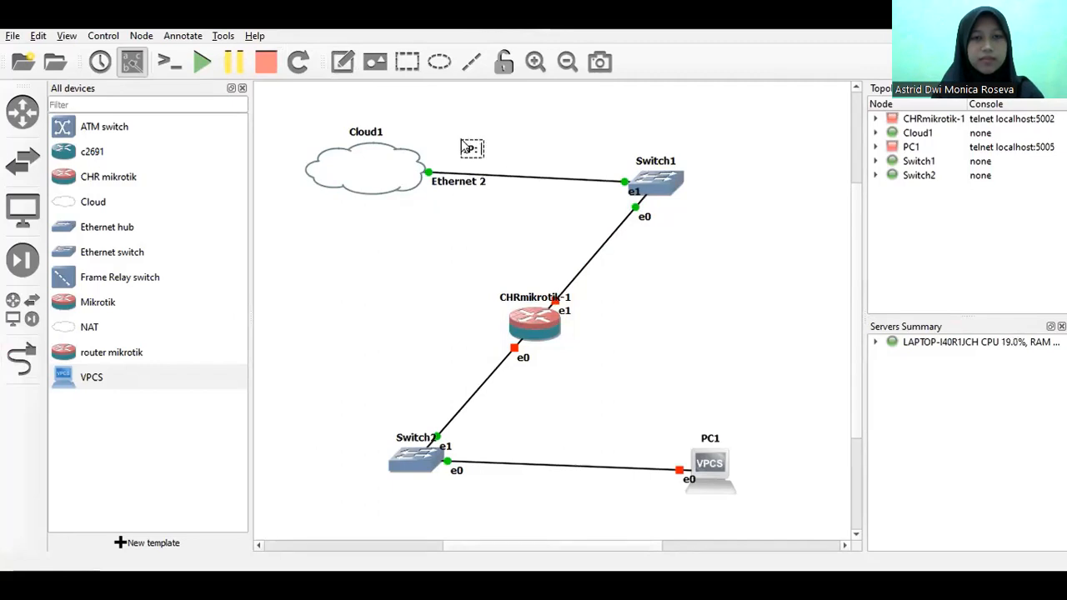
type("IP: 192")
type(".168")
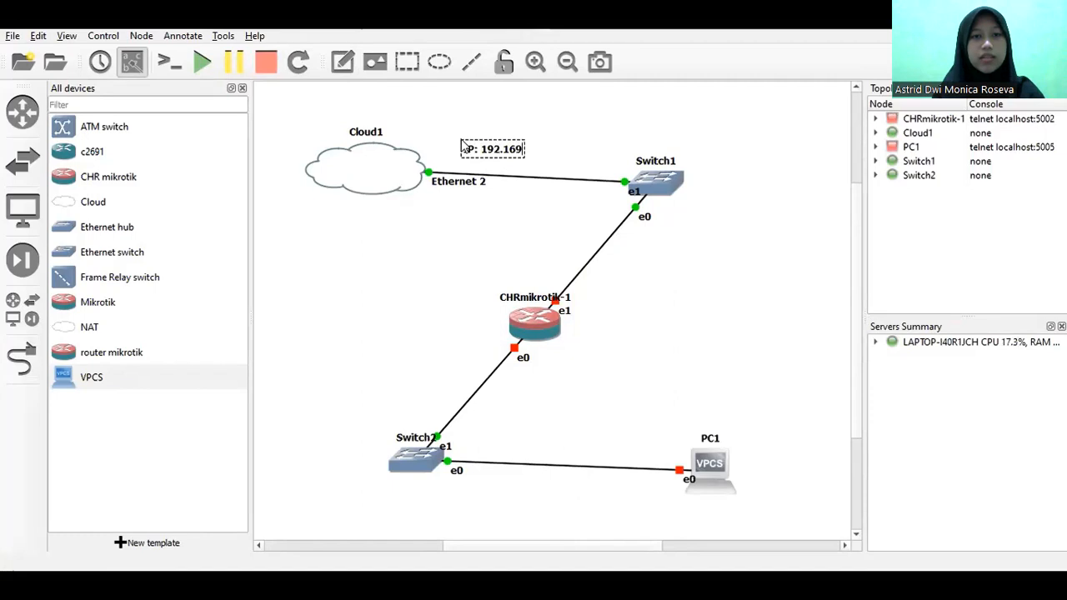
type(".")
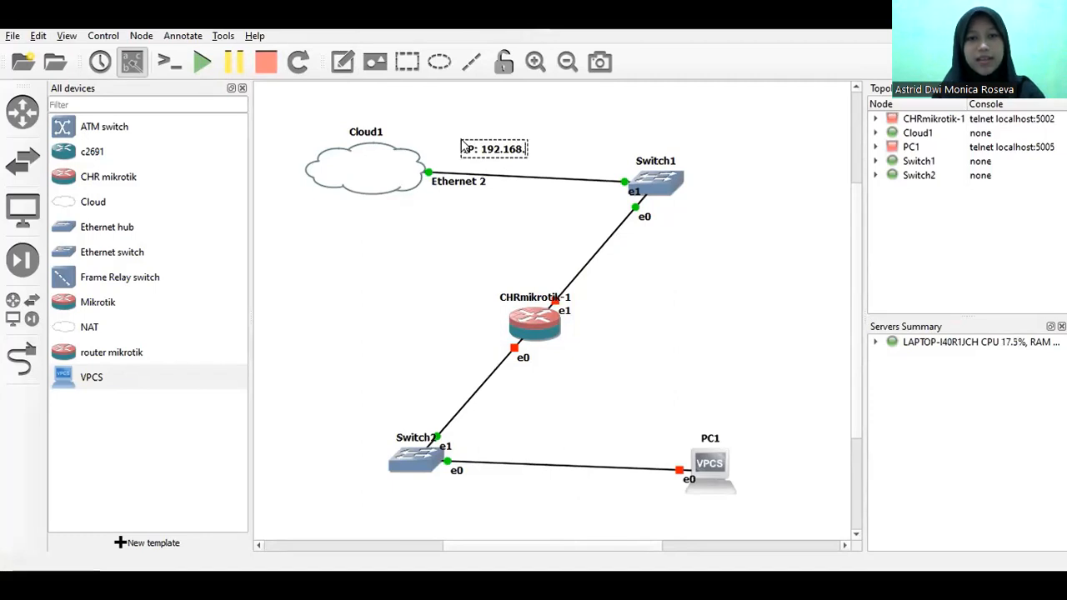
type("1.0/24")
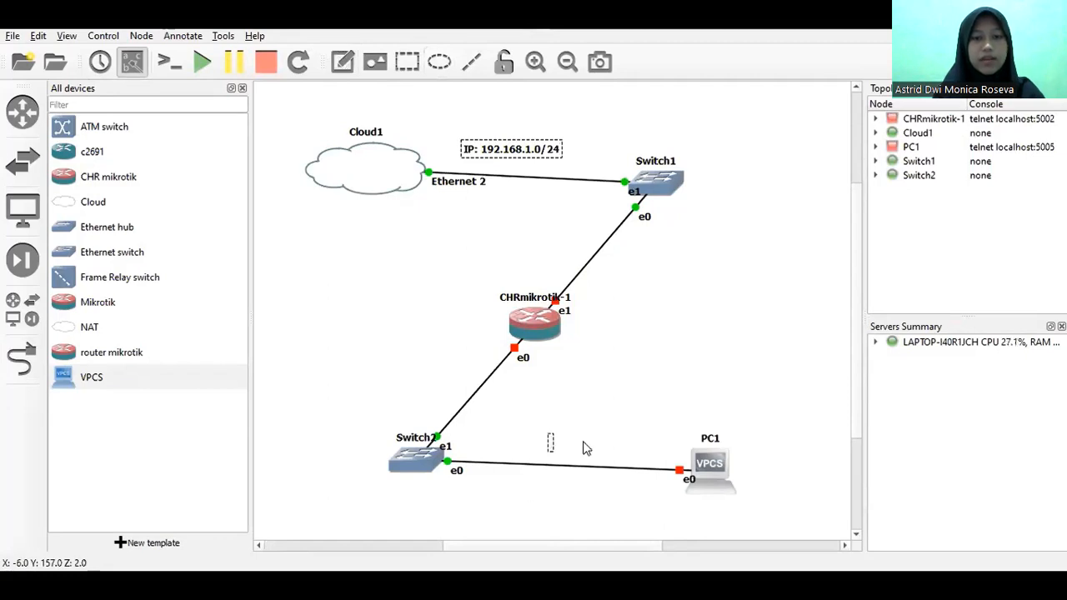
Step: Enter "IP: 192.168.2.0/24" as the text note above the link between Switch2 and PC1
type("IP")
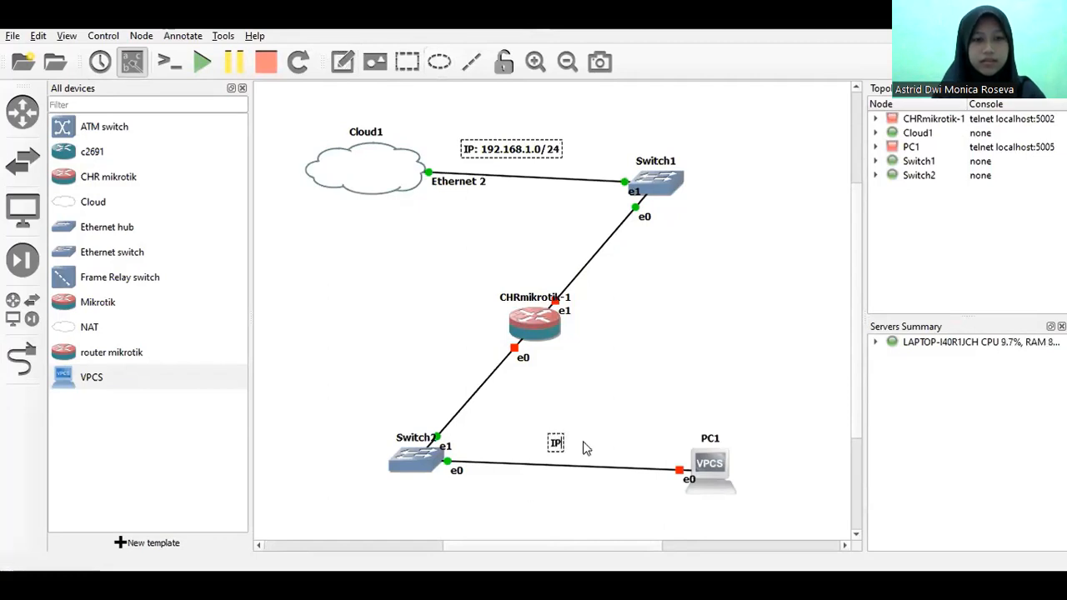
type("1")
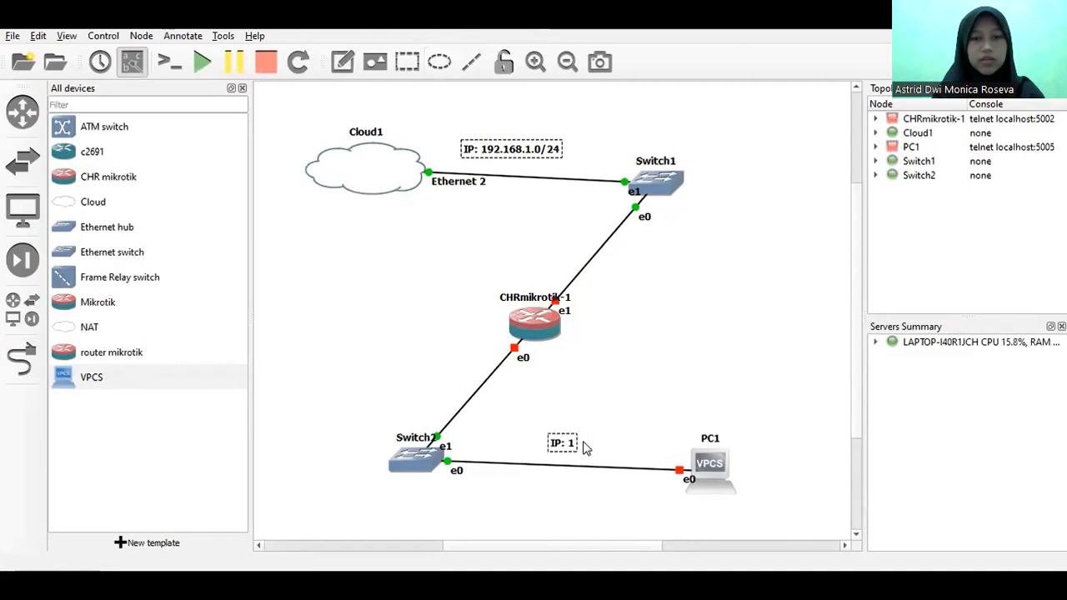
type("92")
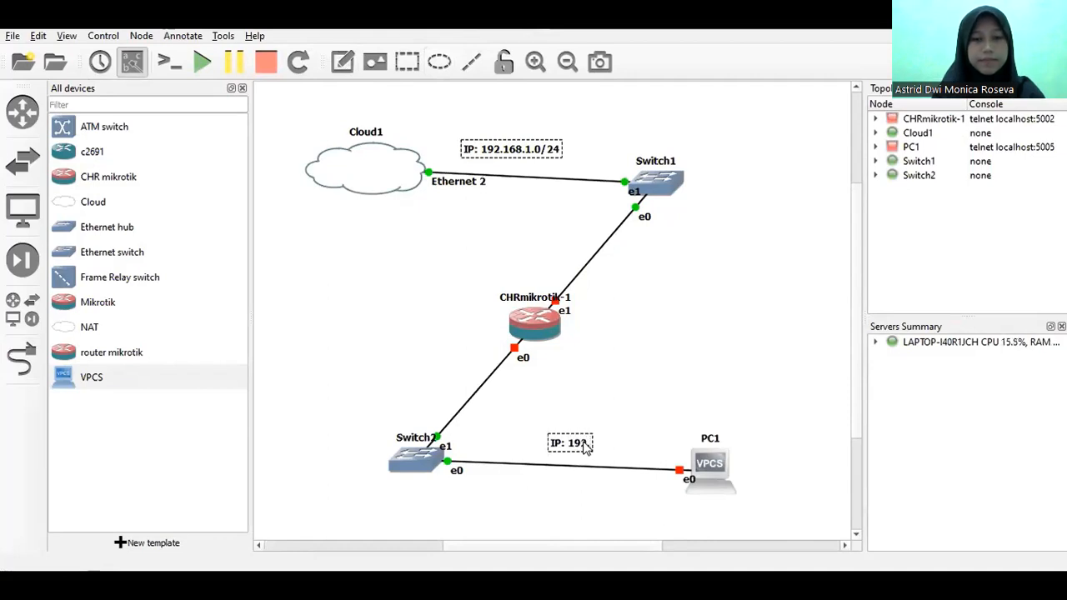
type(".168.2.")
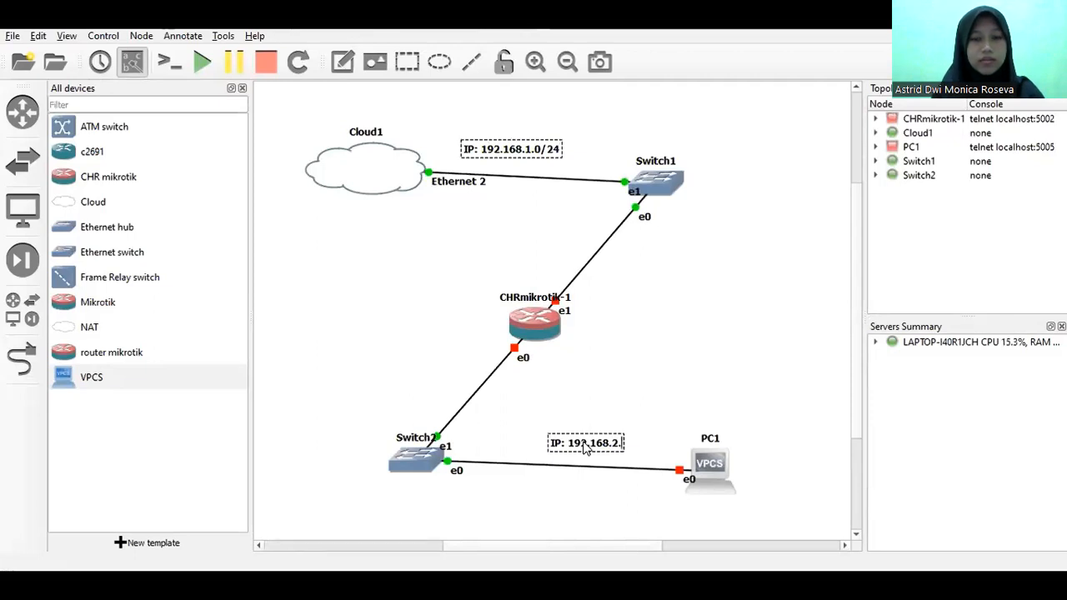
type("0/24")
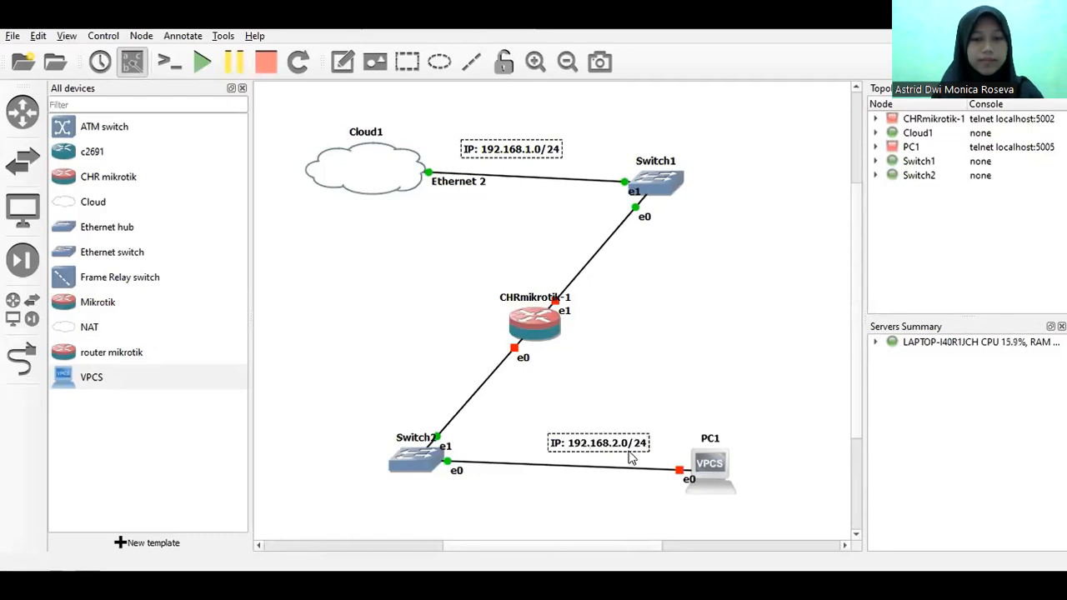
left_click(510, 529)
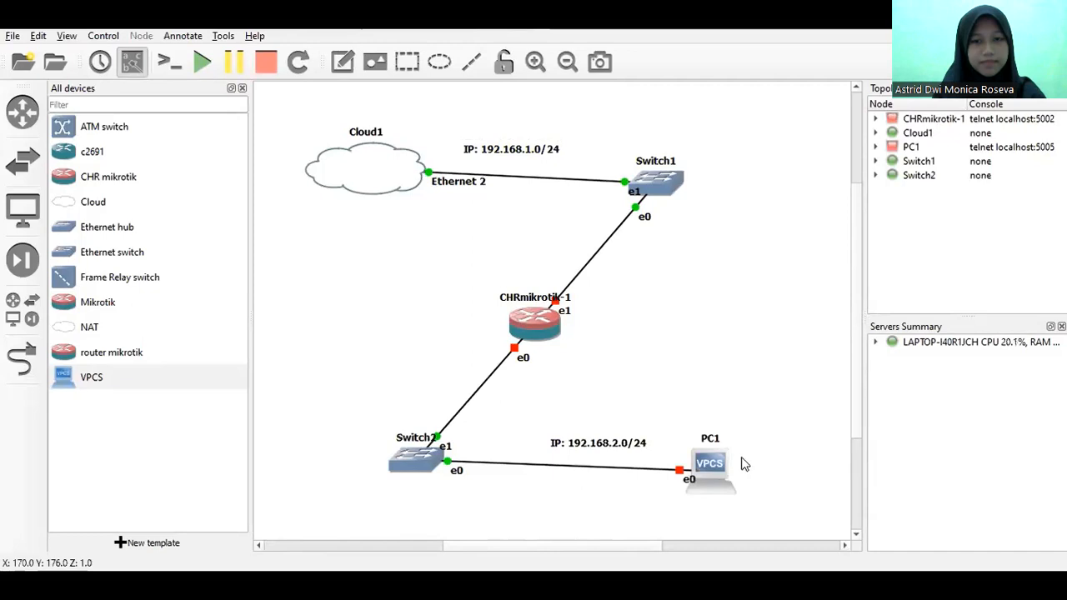
Step: Reposition PC1 and Switch1 slightly so that their links to Switch2 and Cloud1 run closer to horizontal
left_click(716, 467)
mouse_move(714, 463)
left_mouse_down()
mouse_move(718, 454)
mouse_move(721, 471)
left_mouse_up()
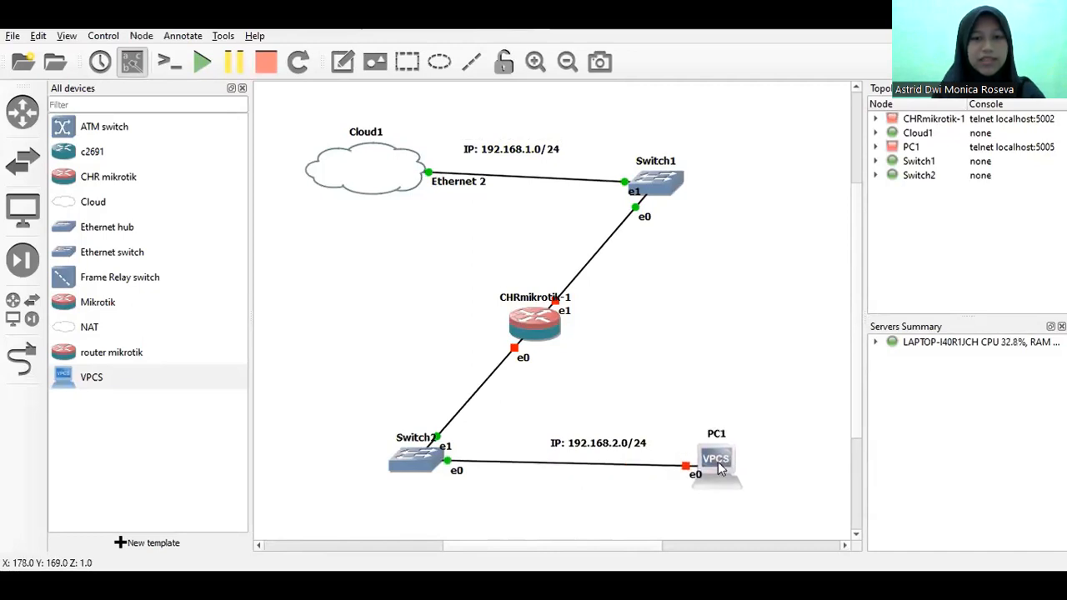
left_click_drag(640, 193, 660, 180)
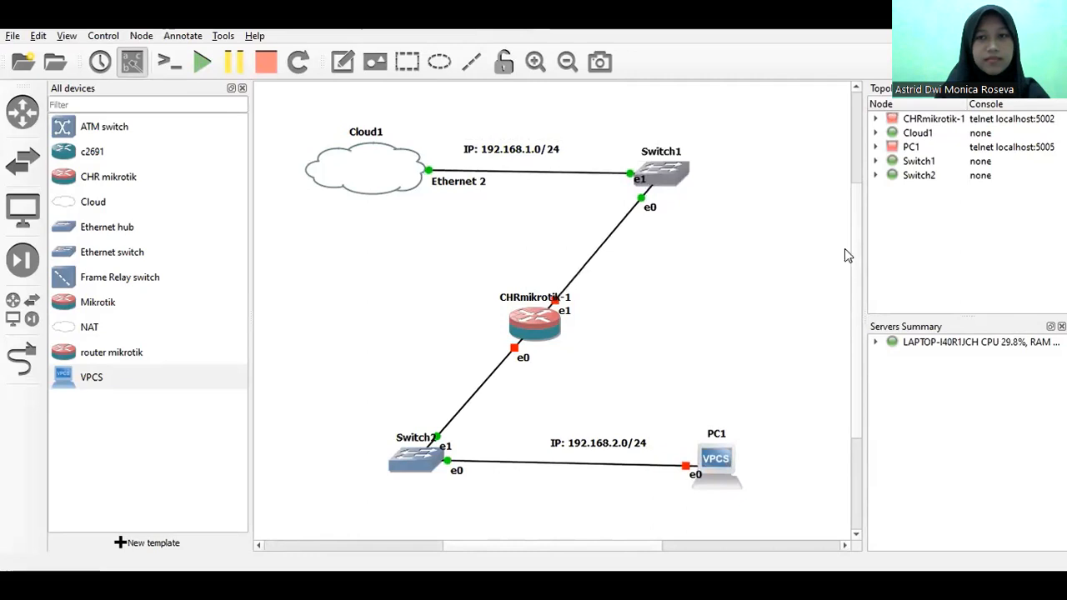
Step: Select the whole topology and start all devices
left_click_drag(319, 111, 748, 508)
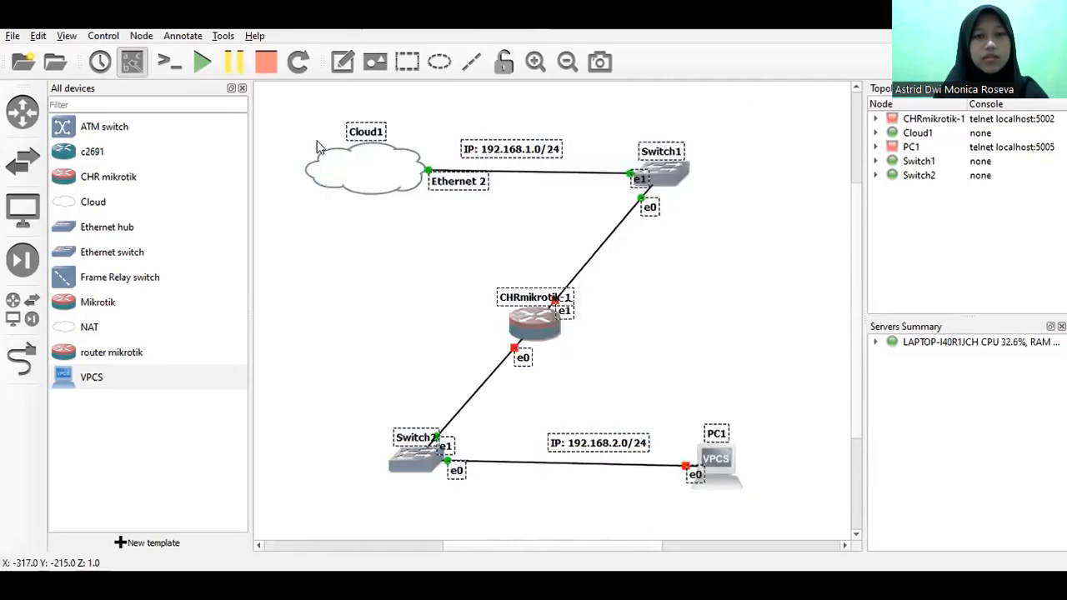
left_click(192, 61)
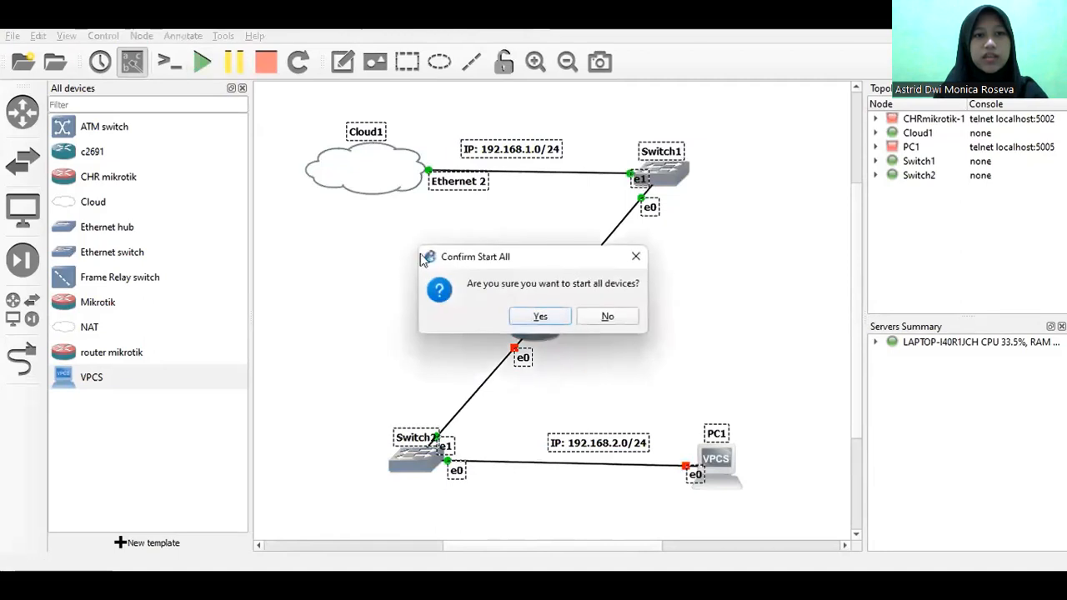
left_click(538, 320)
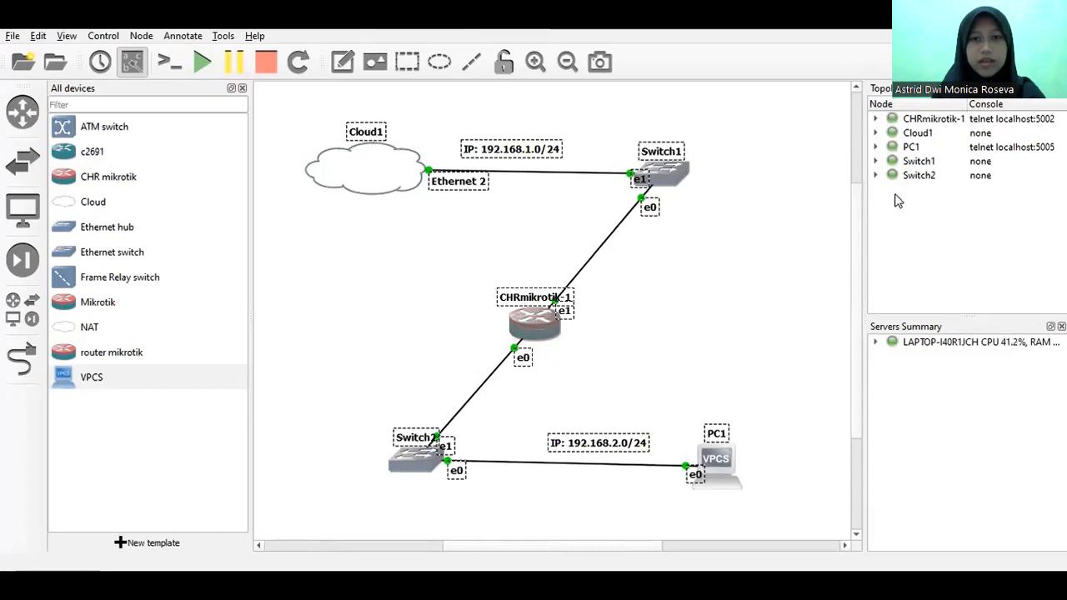
left_click(519, 326)
right_click(518, 325)
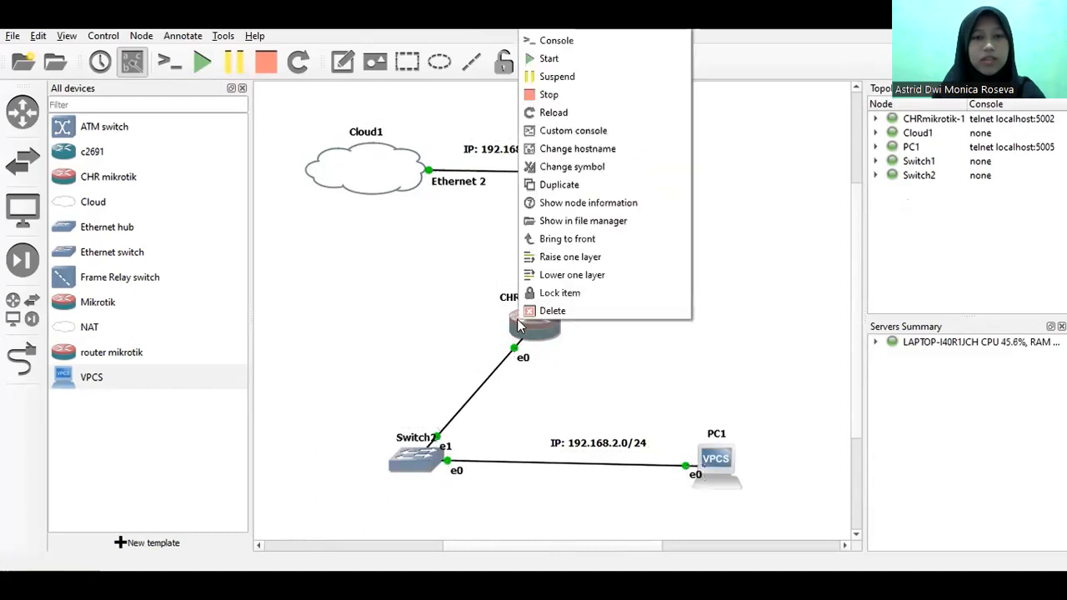
left_click(554, 44)
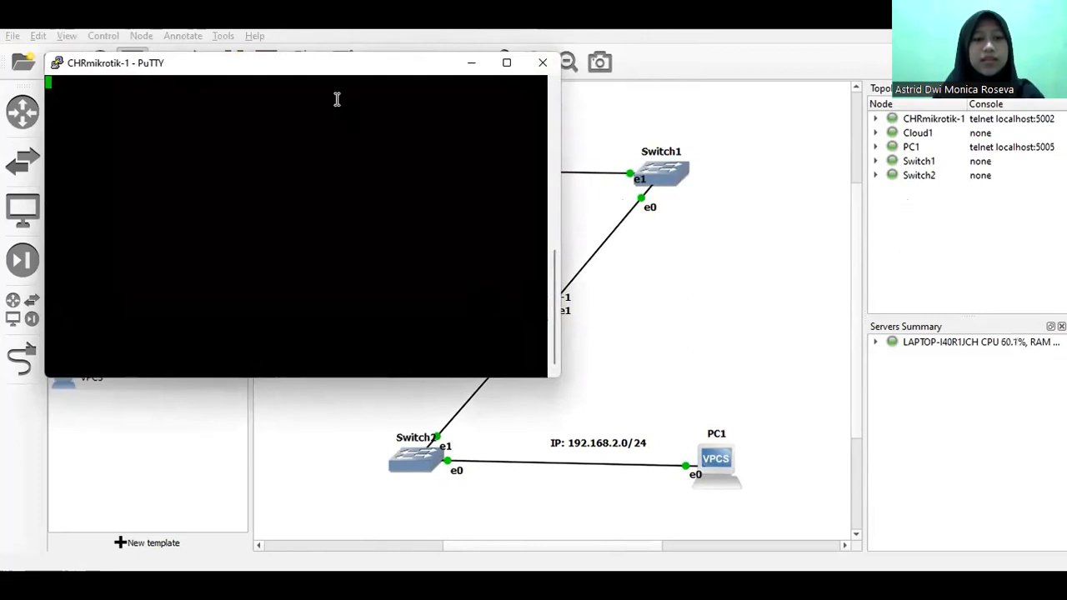
left_click_drag(317, 74, 360, 160)
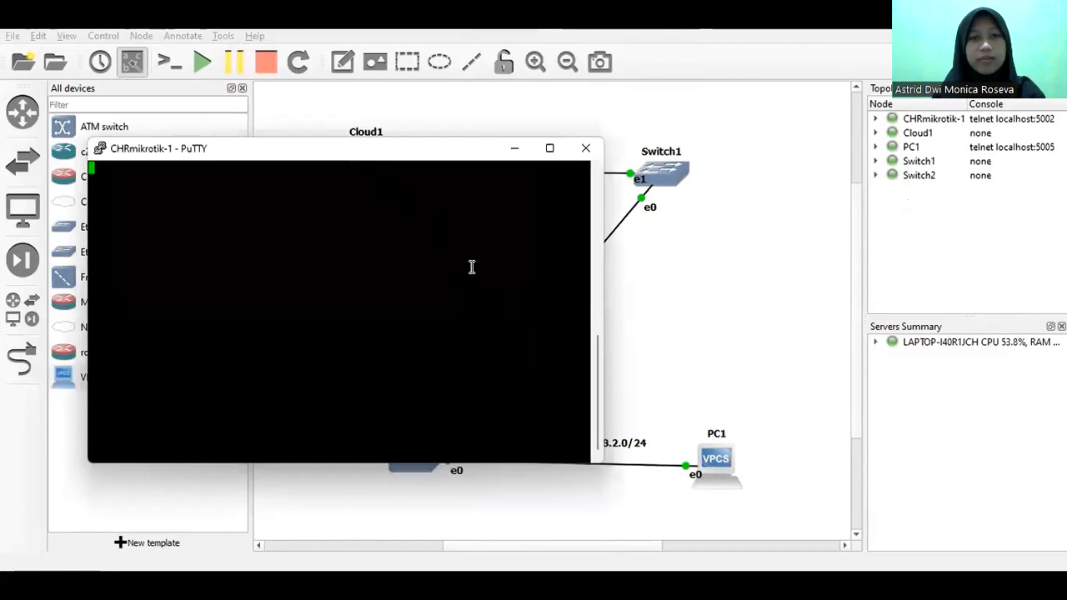
left_click(584, 161)
Step: Open the CHRmikrotik-1 router's console and log in as admin, leaving the password blank
left_click(548, 362)
double_click(538, 326)
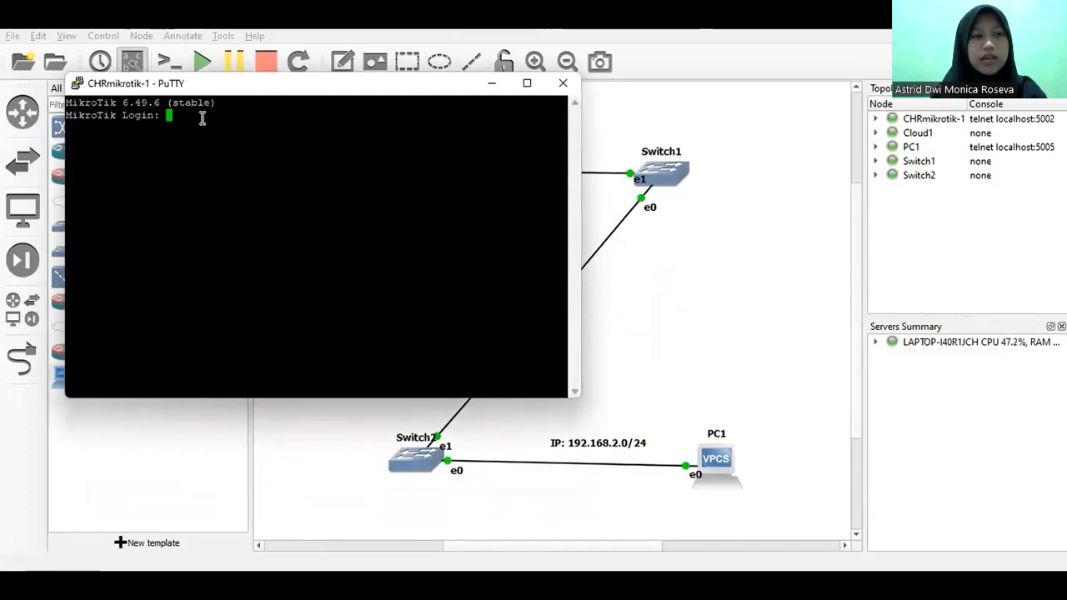
type("admin")
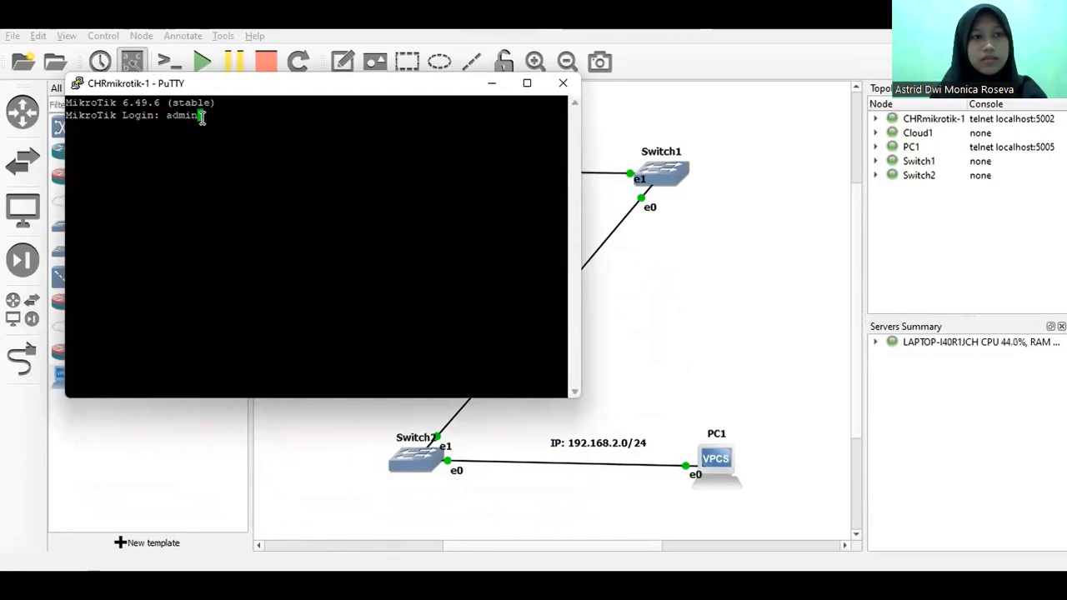
key("Return")
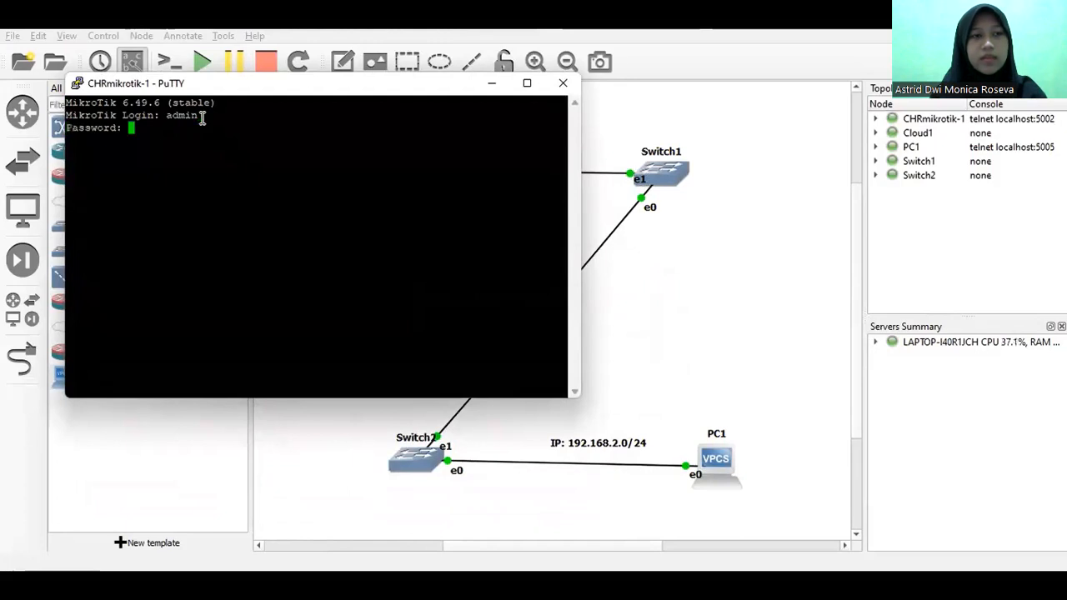
key("Return")
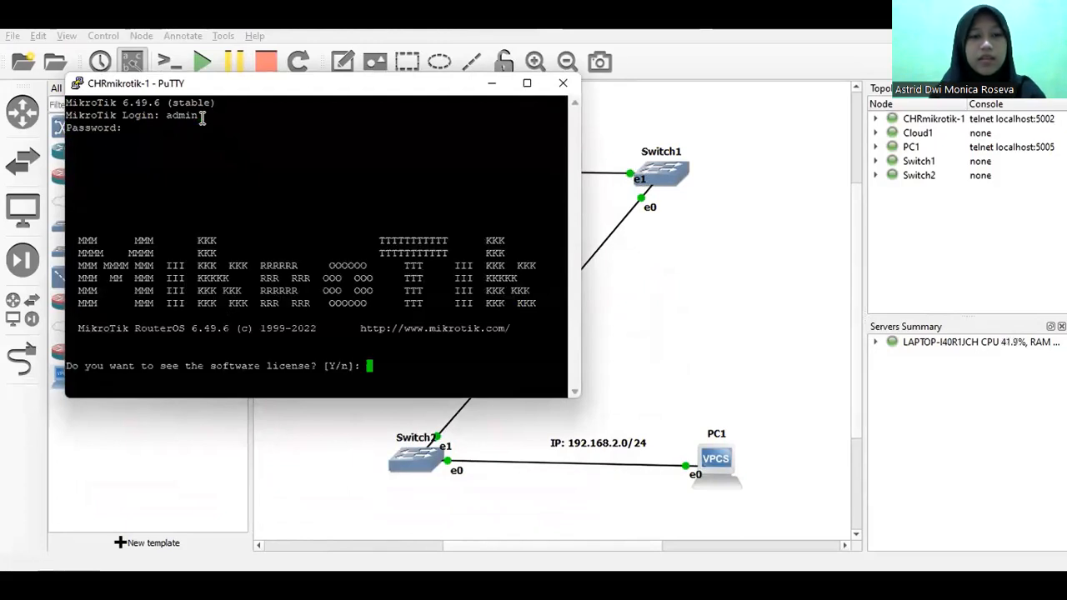
Step: Display the MikroTik software license and page through it to its end
key("Return")
key("Return")
key("Return")
key("Return")
key("Return")
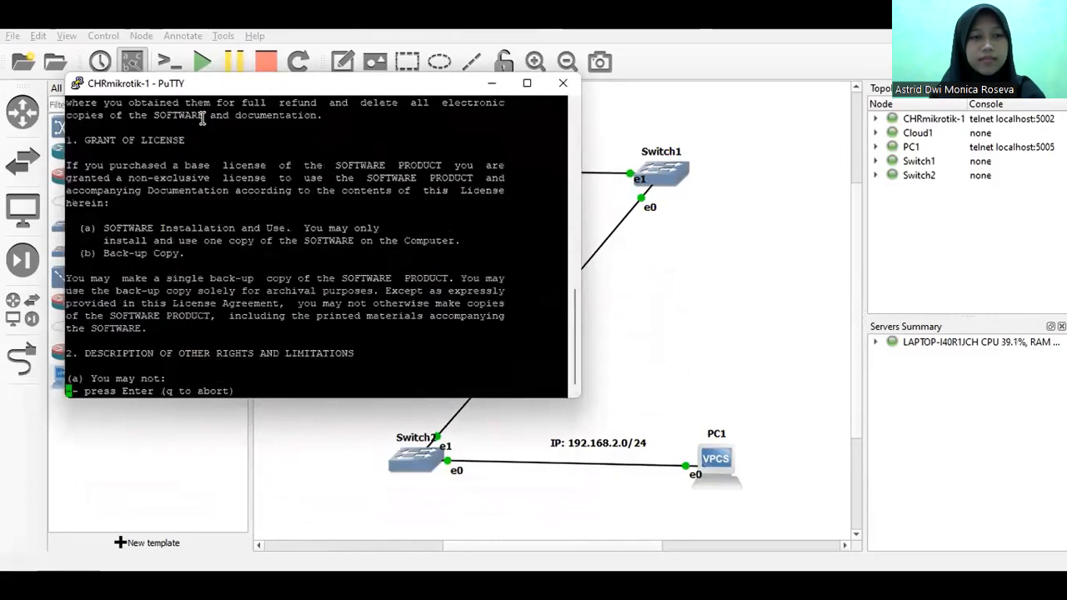
key("Return")
key("Return")
key("Return")
key("Return")
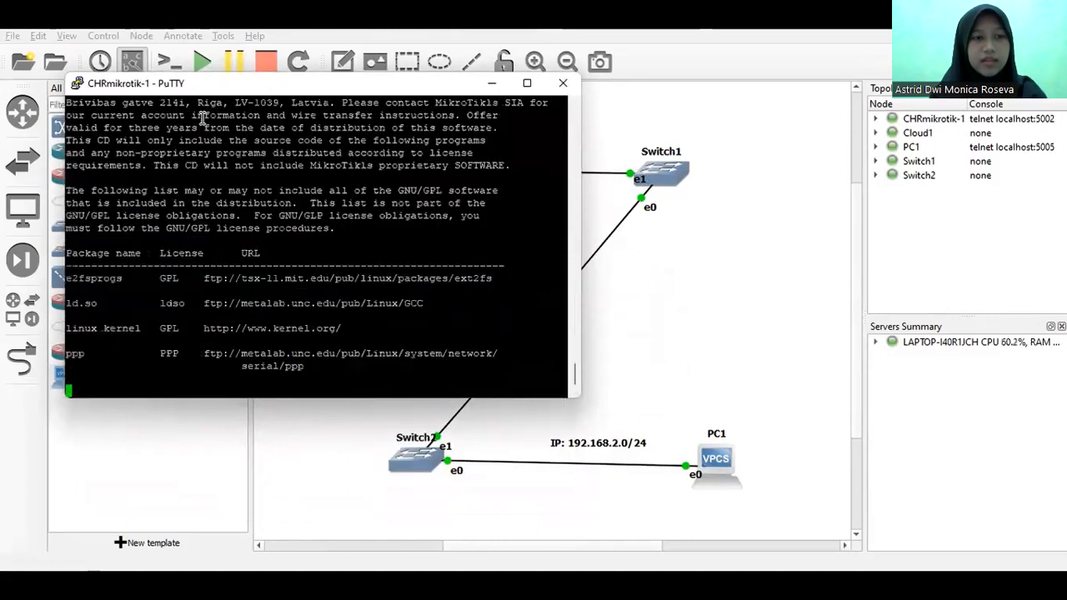
key("Return")
key("Return")
key("Return")
key("Return")
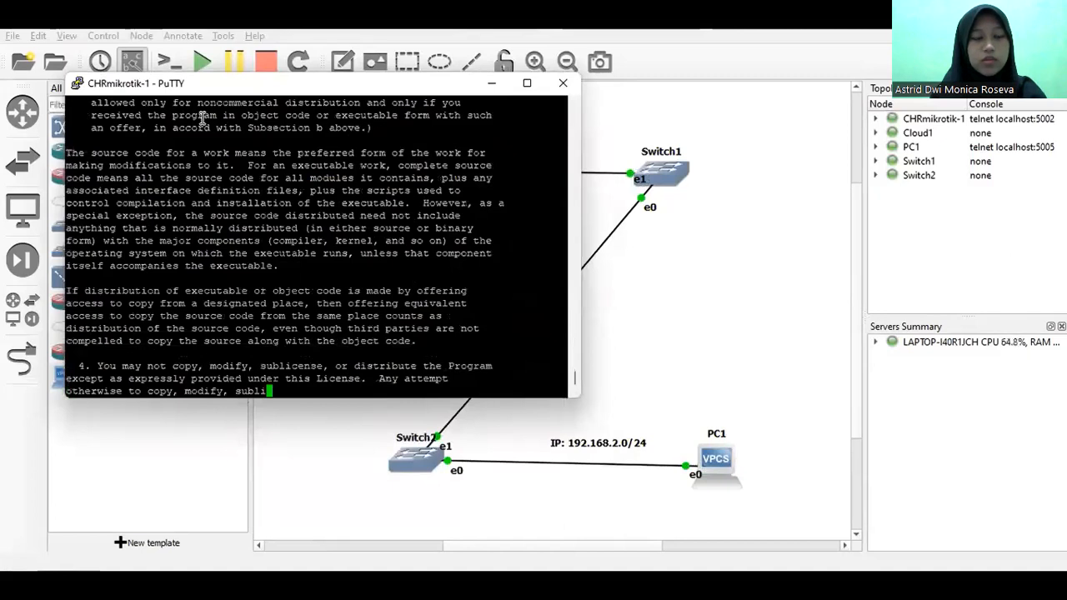
key("Return")
key("Return")
key("Return")
key("Return")
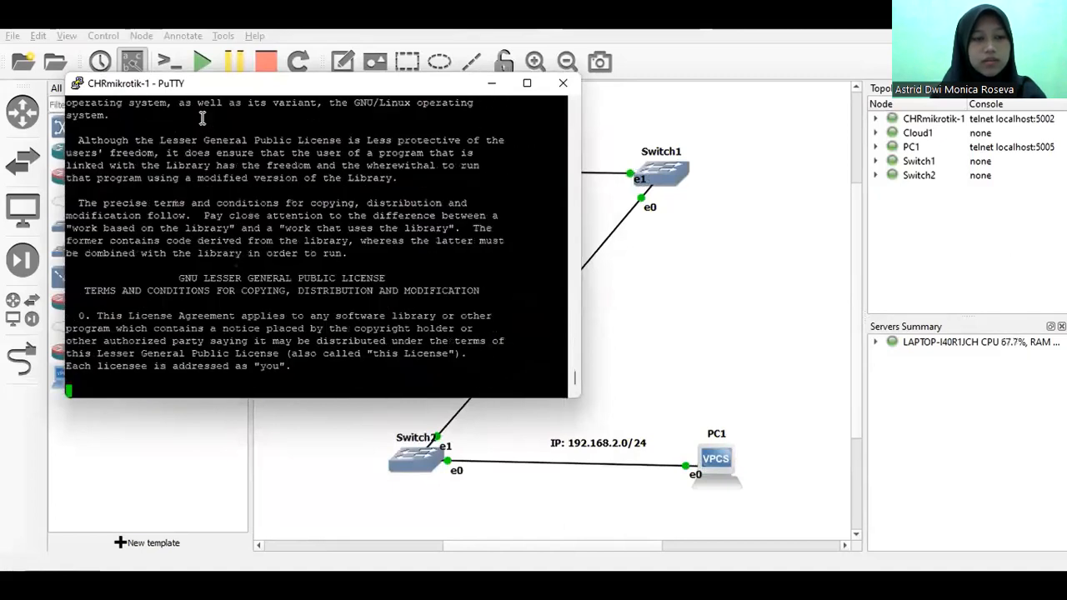
key("Return")
key("Return")
key("Return")
key("Return")
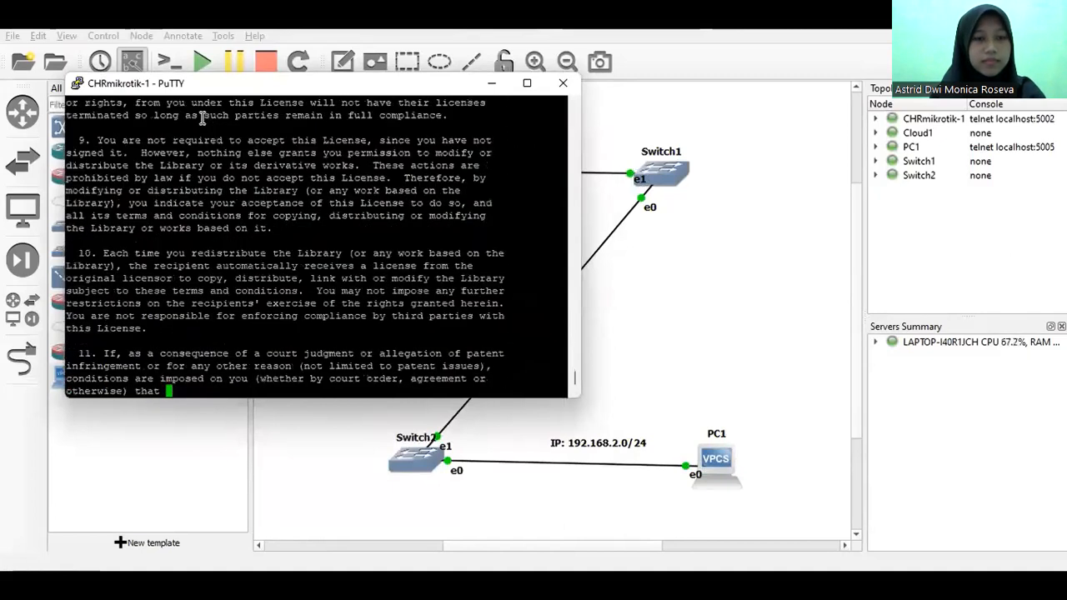
key("Return")
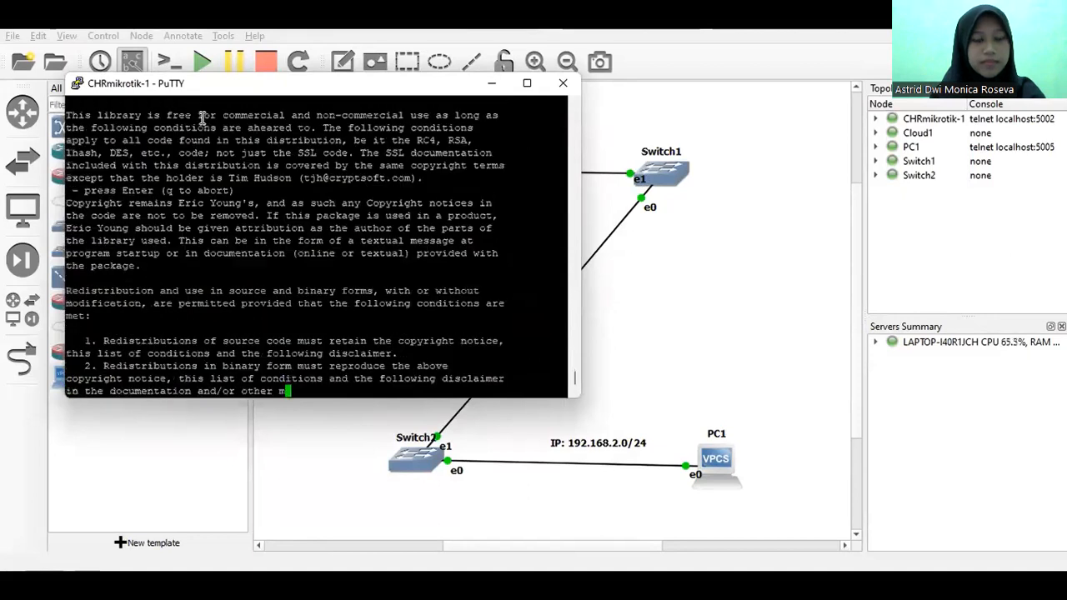
key("Return")
key("Return")
key("Return")
key("Return")
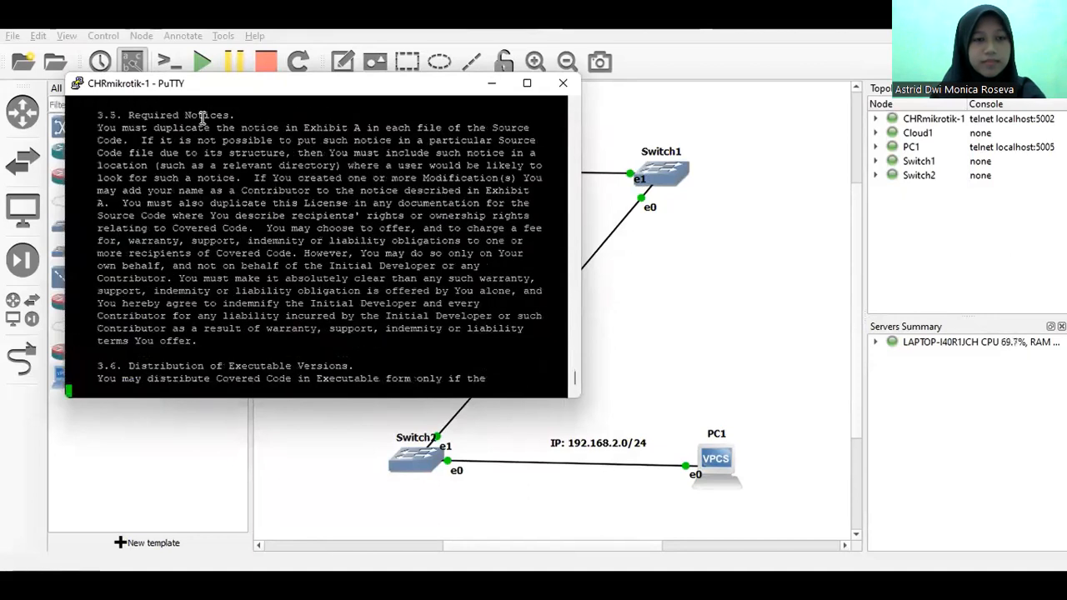
key("Return")
key("Return")
key("Return")
key("Return")
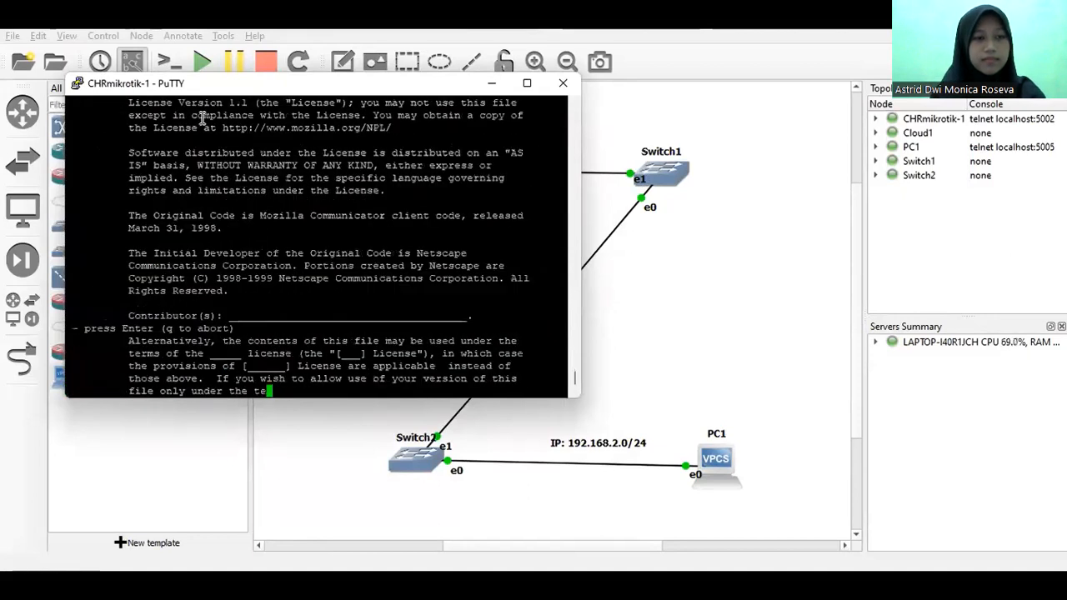
key("Return")
key("Return")
key("Return")
key("Return")
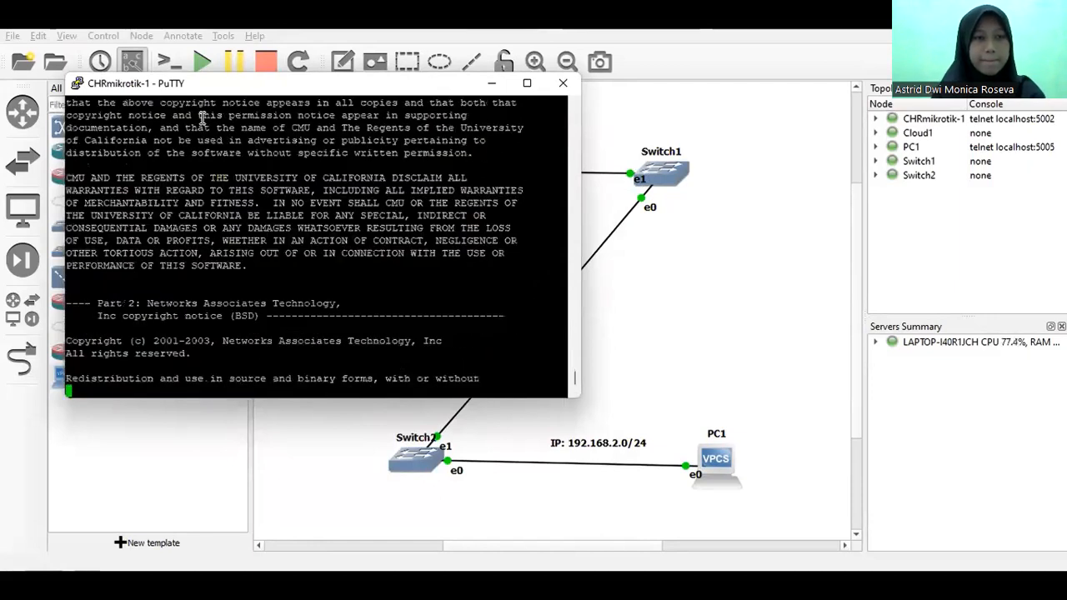
key("Return")
key("Return")
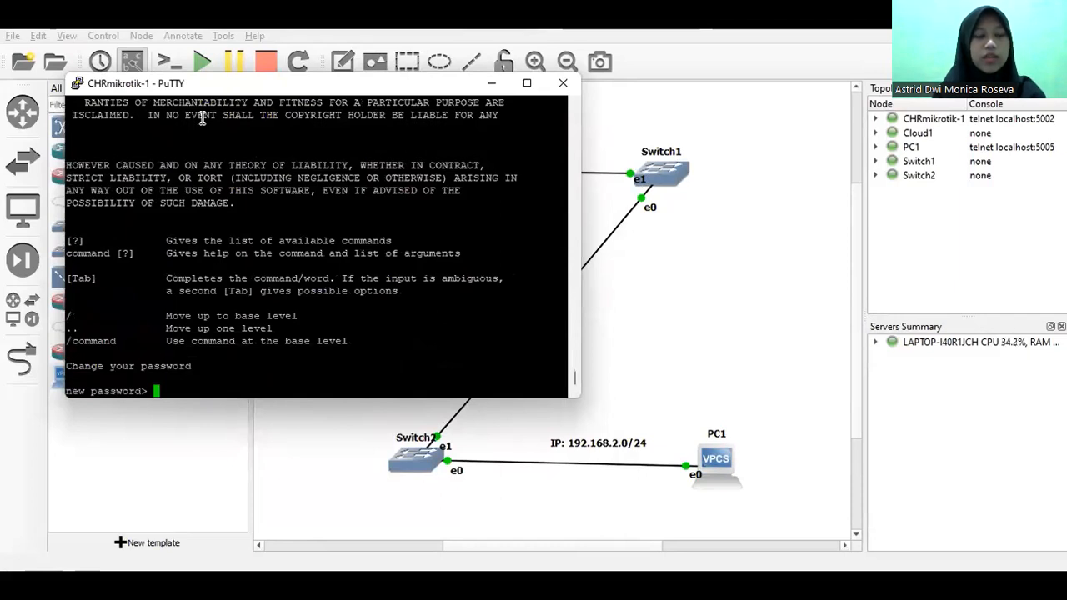
Step: Enter and repeat the new password for the router's admin account
type("***")
key("Return")
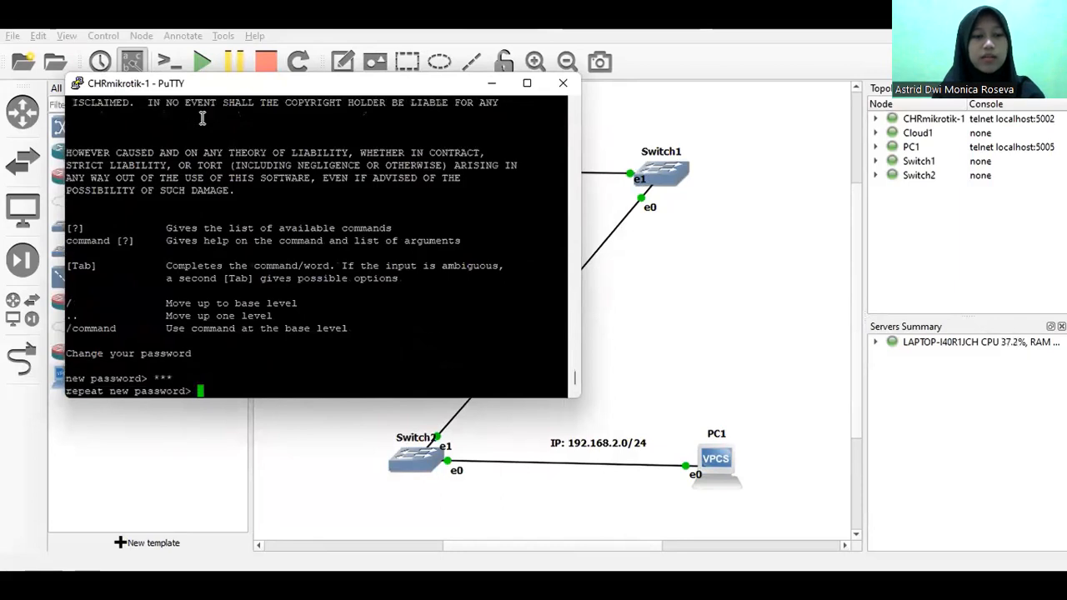
type("***")
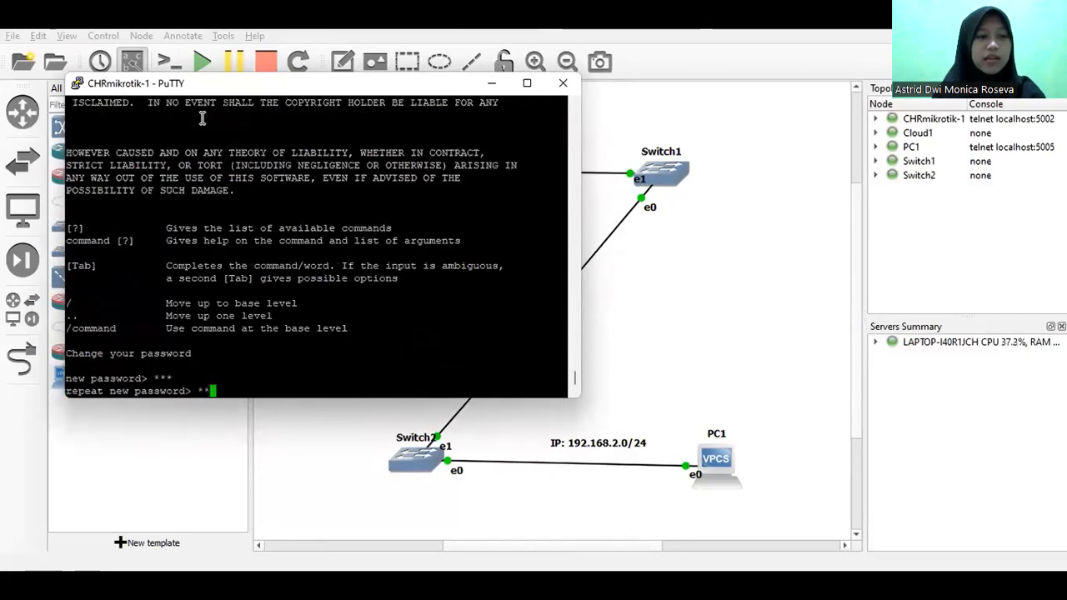
key("Return")
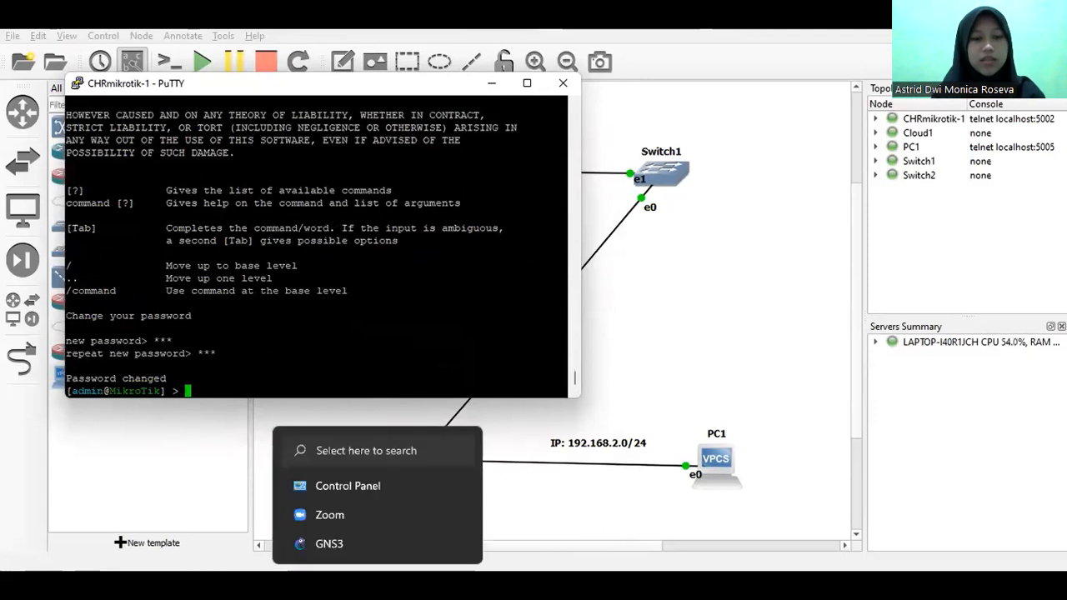
Step: Launch WinBox and choose the CHR neighbor's IP address 192.168.137.197 as the connection target
left_click(378, 586)
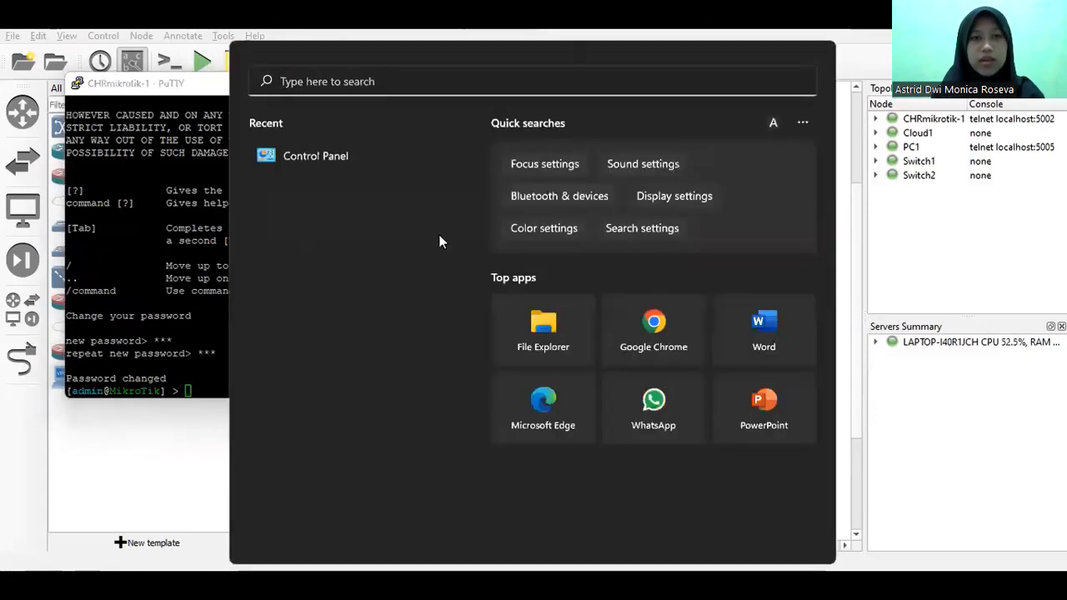
type("winbo")
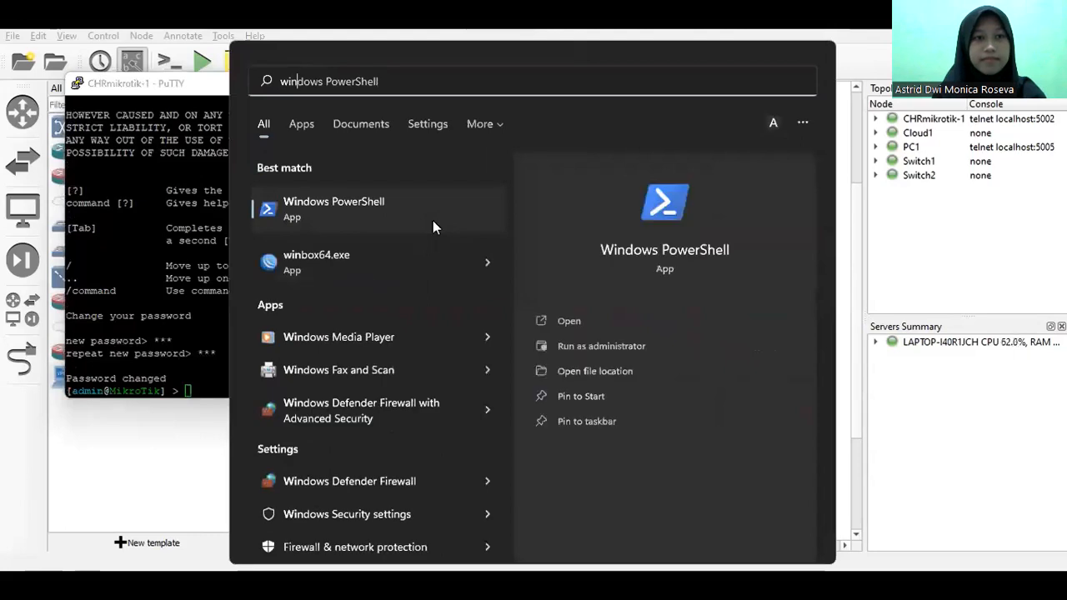
type("x")
left_click(358, 196)
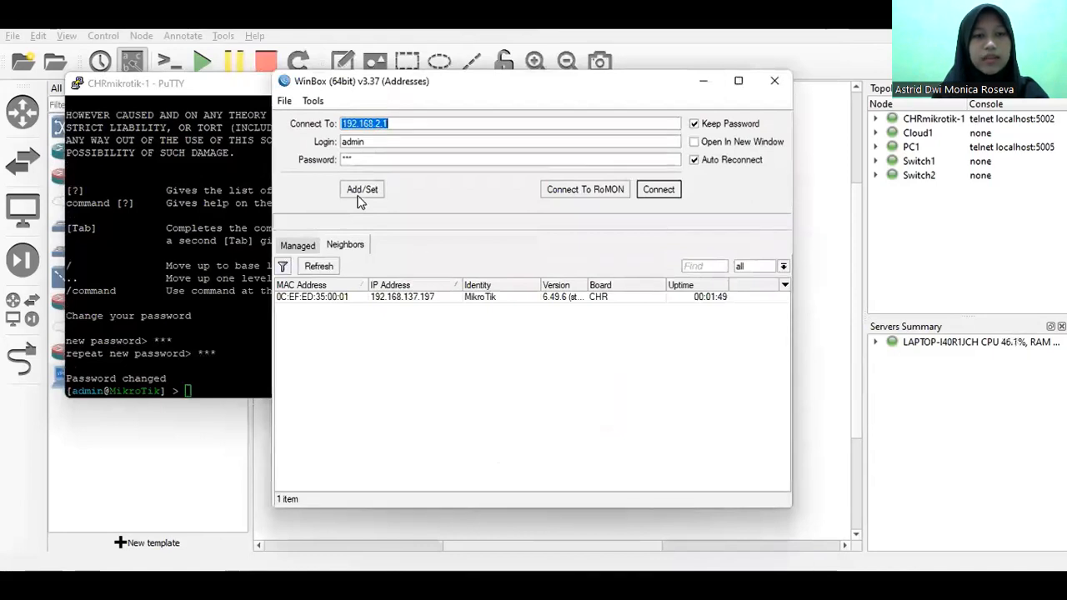
left_click(409, 298)
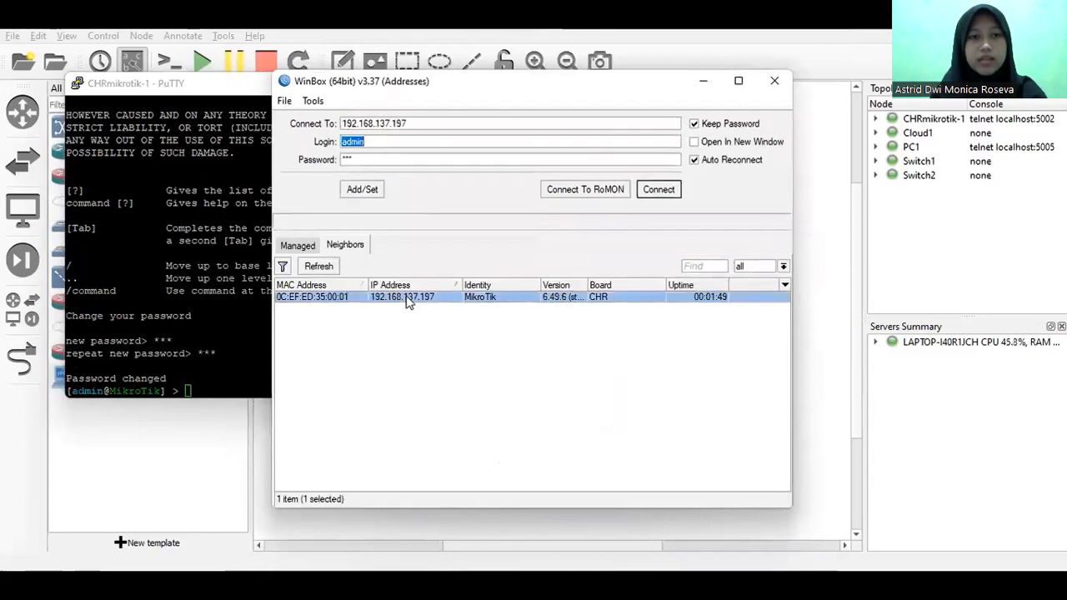
Step: Enter the admin password in the WinBox login form and connect to the router
left_click(381, 159)
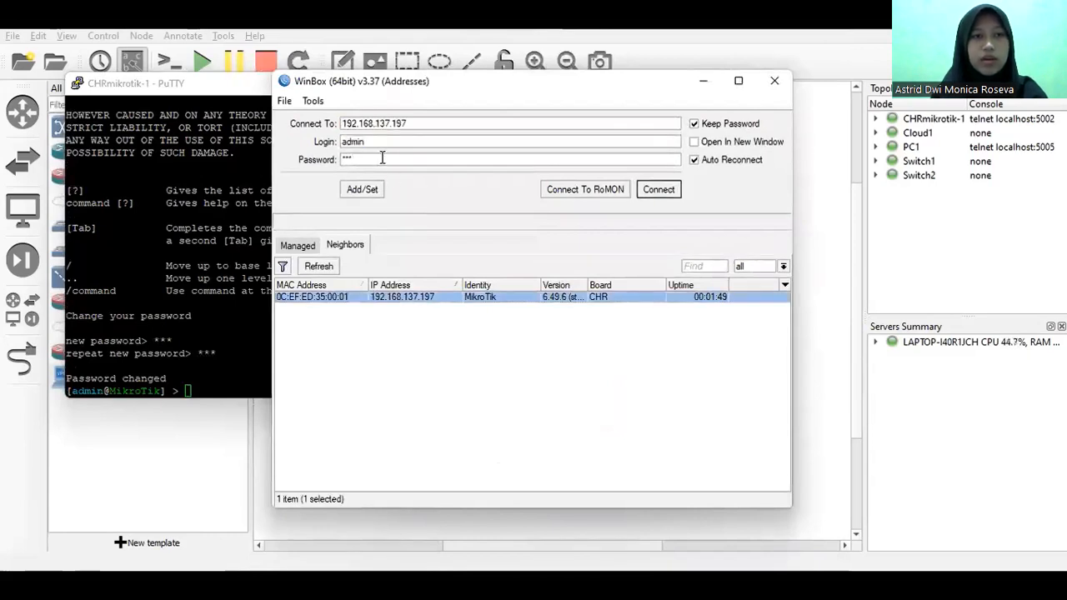
key("BackSpace")
key("BackSpace")
type("***")
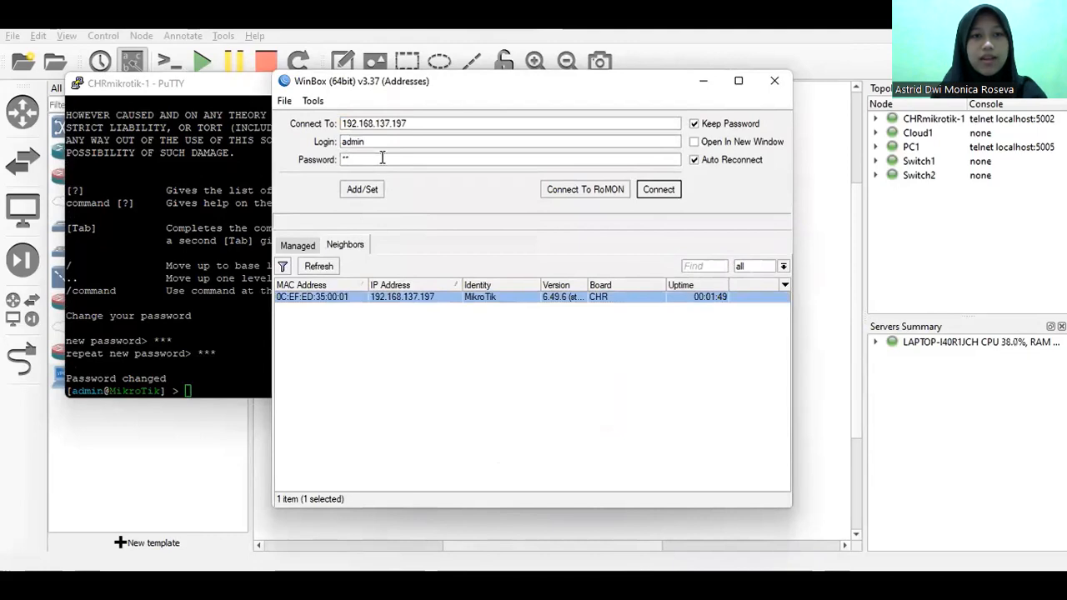
left_click(660, 192)
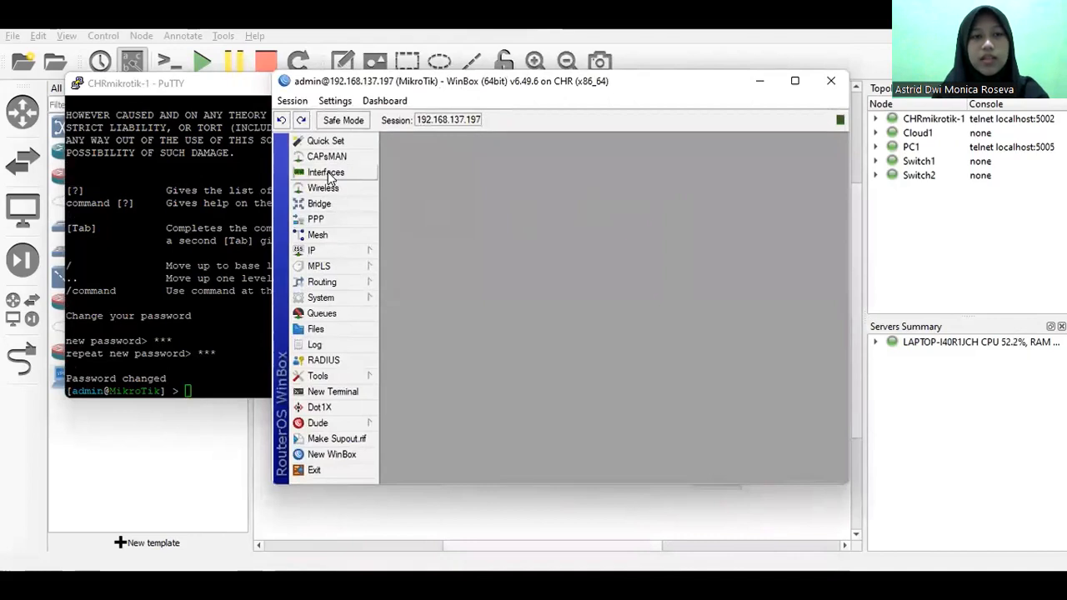
Step: Open the router's interface list and rename the ether1 interface as ether1-ISP
left_click(327, 173)
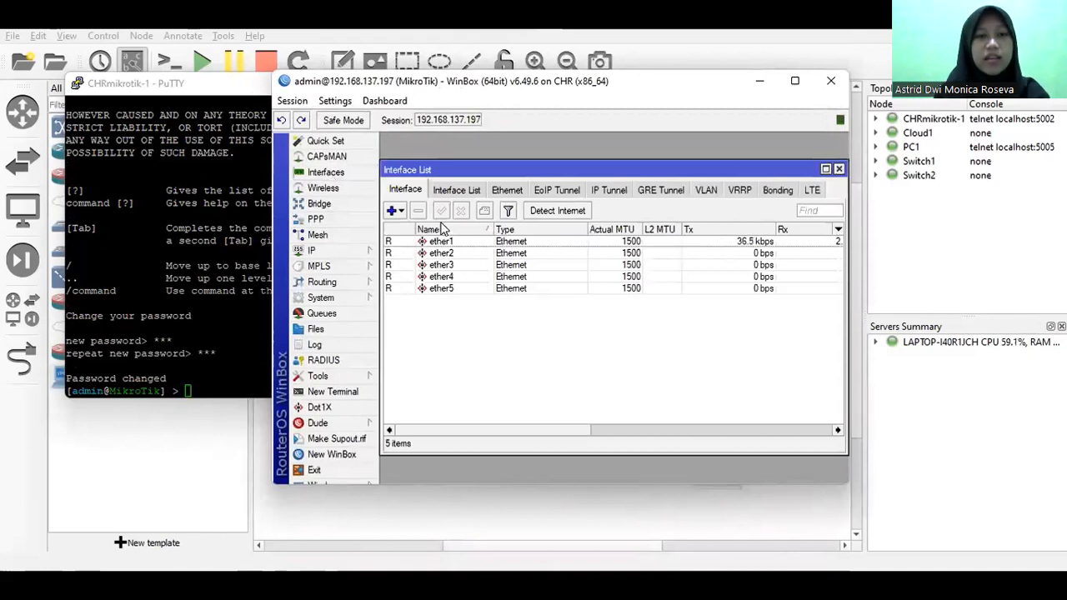
double_click(451, 241)
left_click(576, 185)
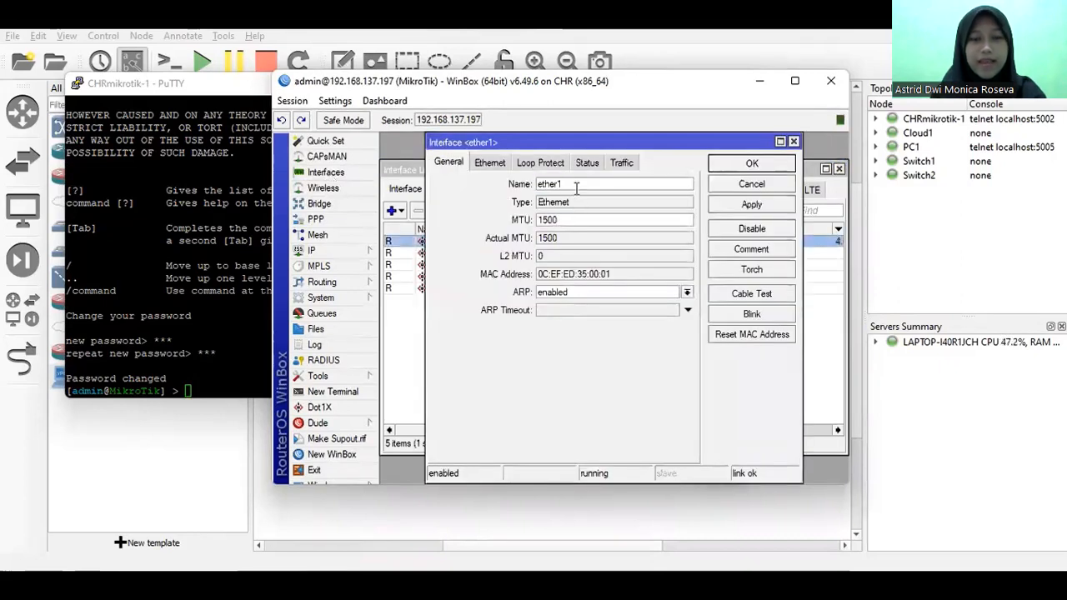
type("-ISP")
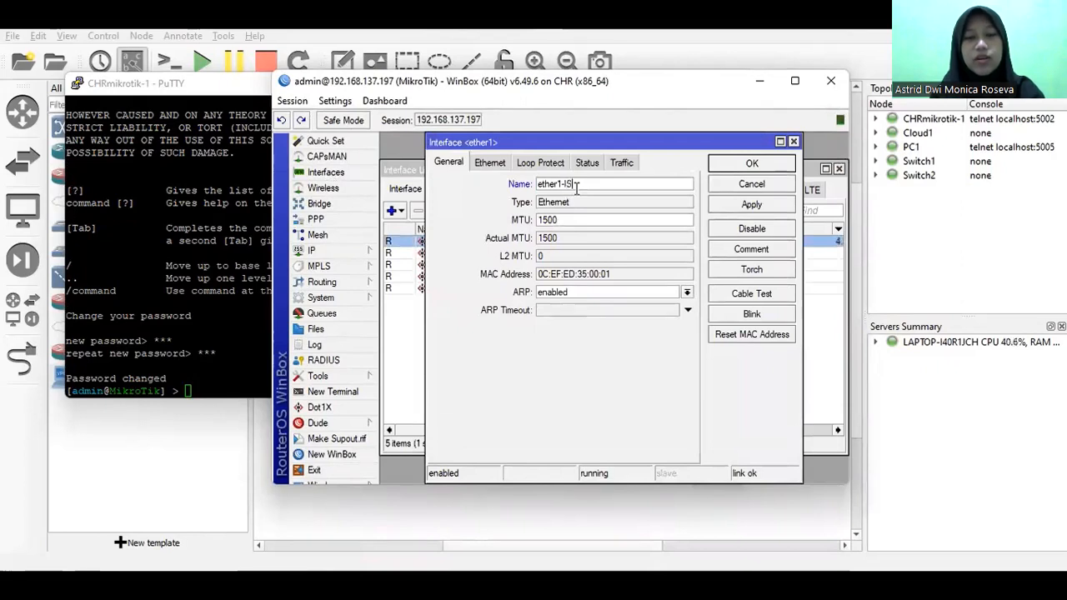
left_click(729, 168)
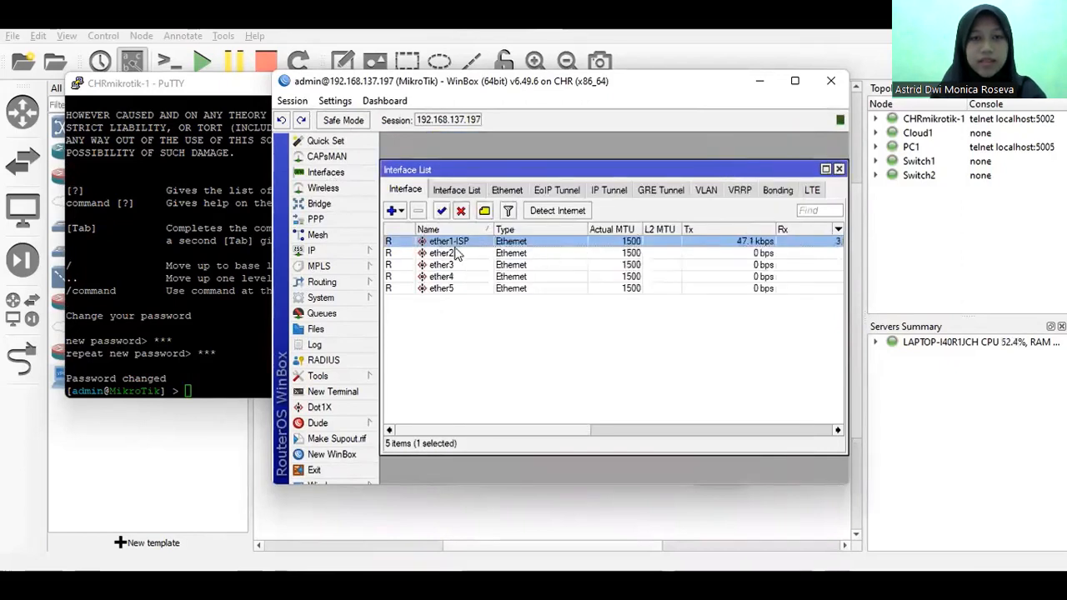
Step: Rename the ether2 interface as ether2-Lokal
double_click(450, 258)
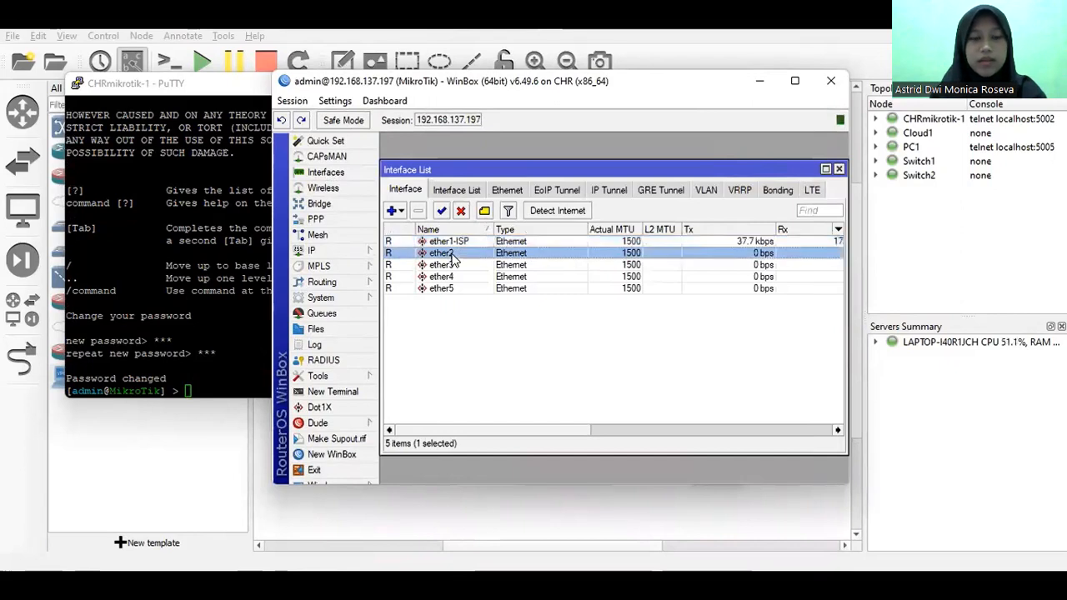
left_click(585, 184)
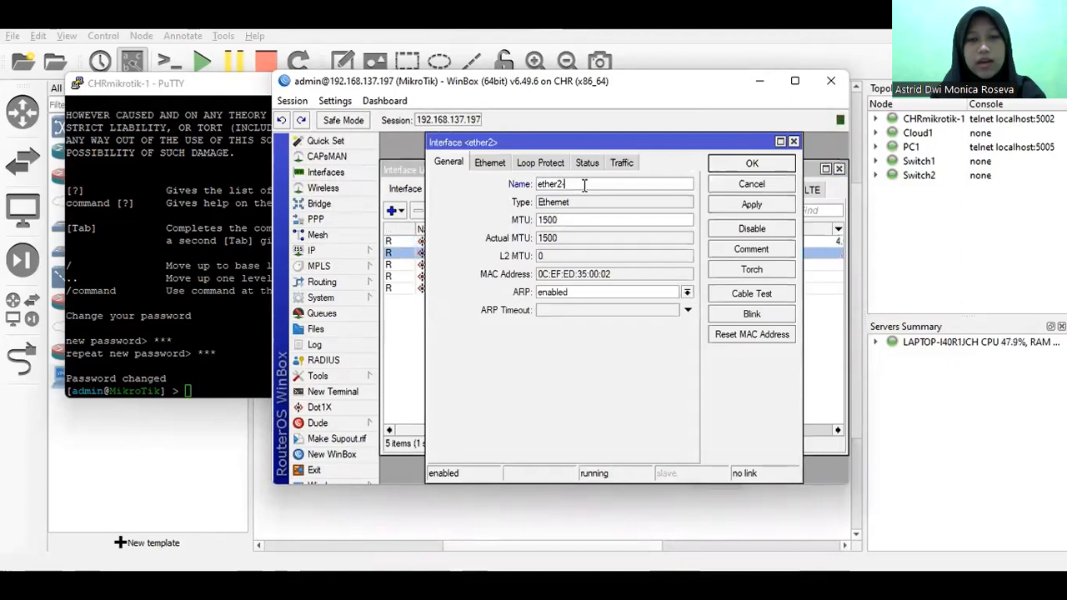
type("-Lokal")
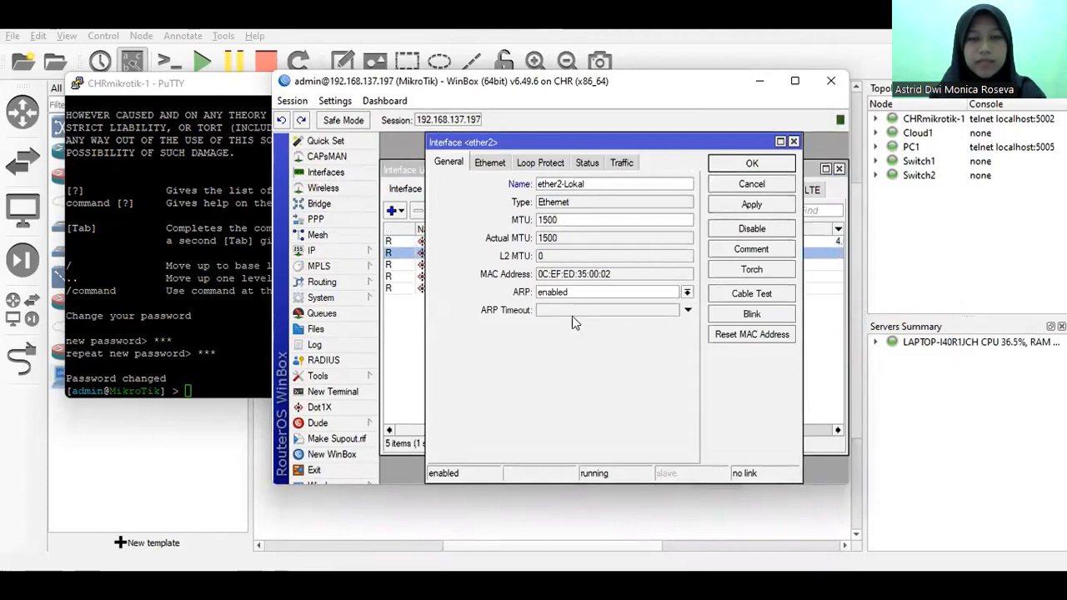
left_click(752, 164)
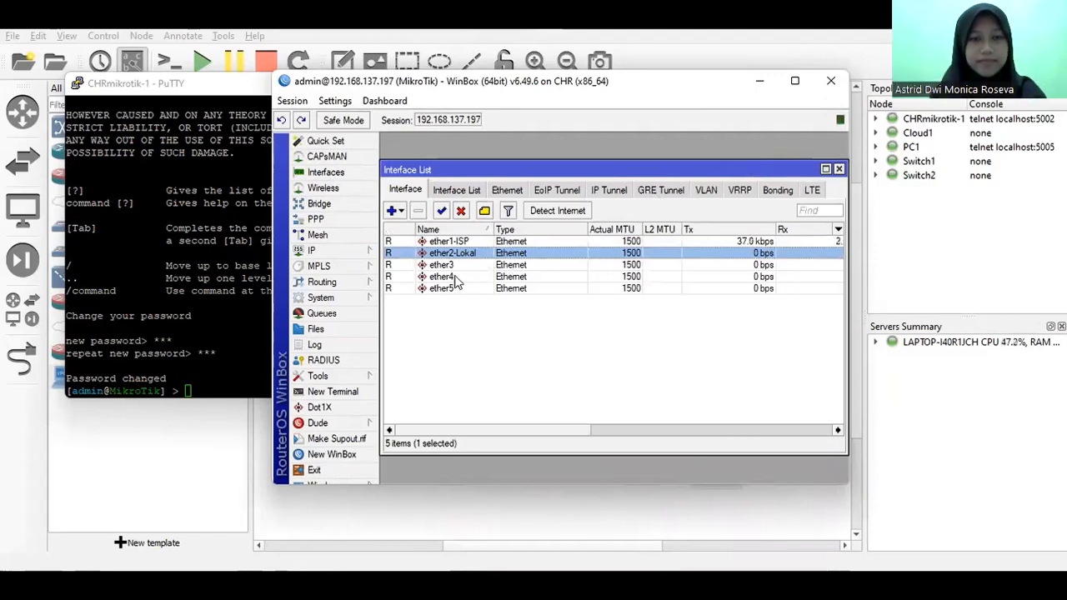
Step: Open the router's IP address list and add the address 192.168.2.1/24 on interface ether1-ISP
left_click(315, 254)
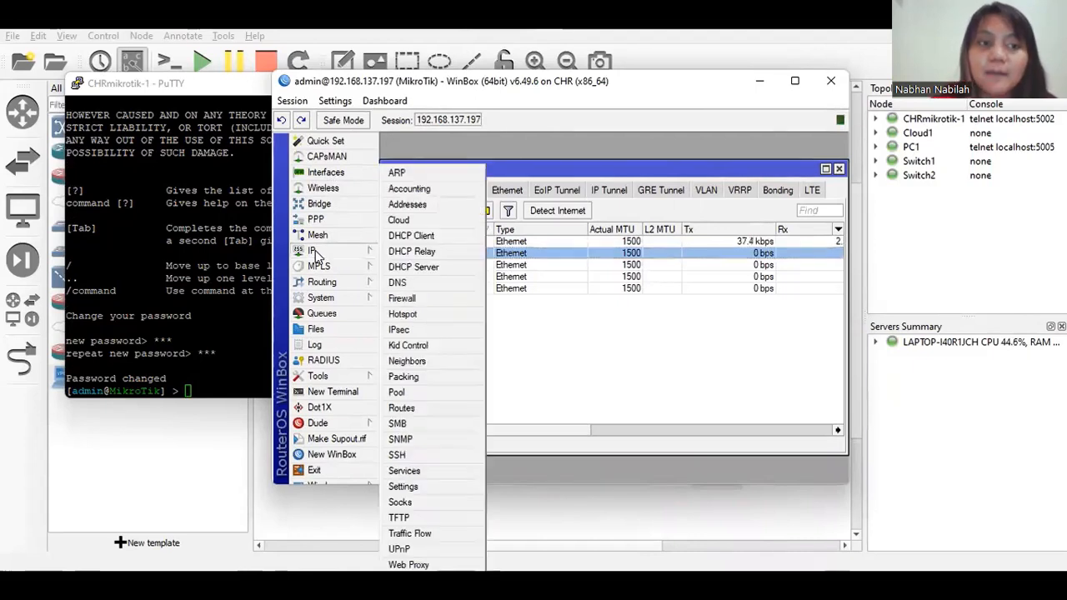
left_click(433, 208)
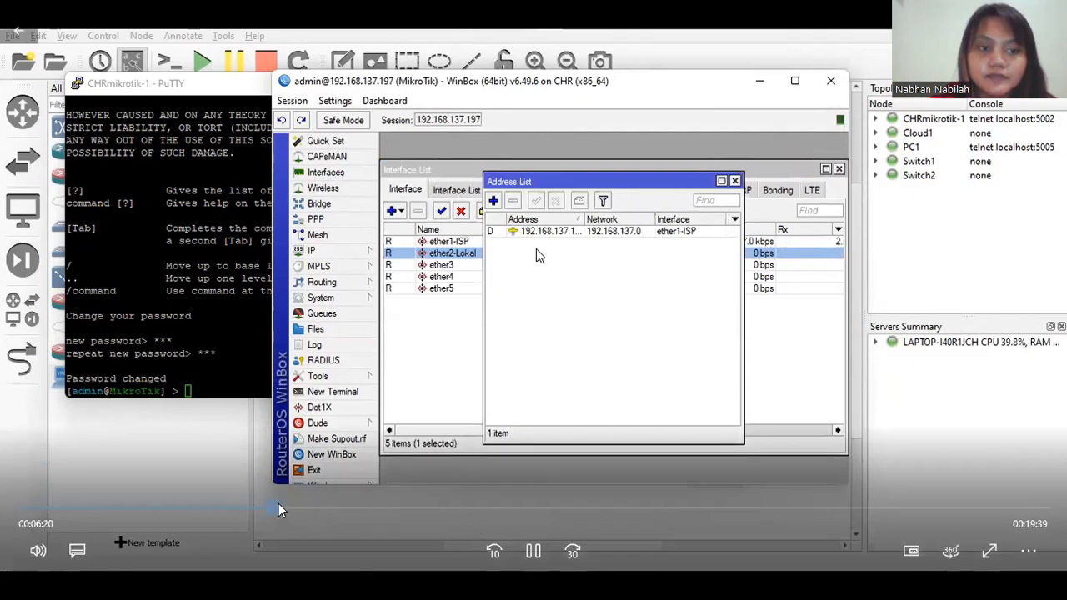
left_click(289, 504)
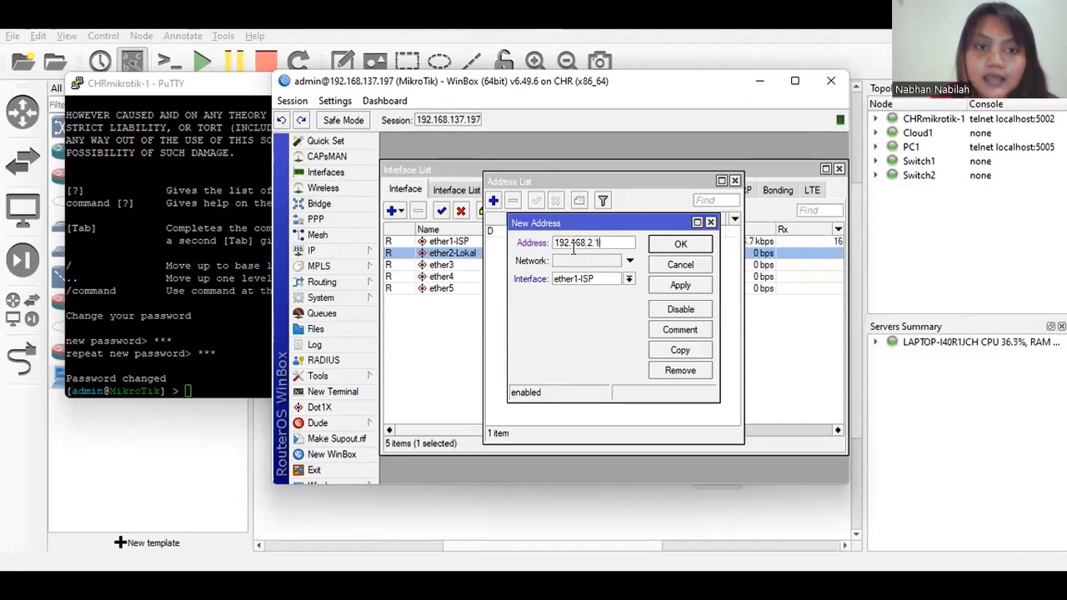
type("/24")
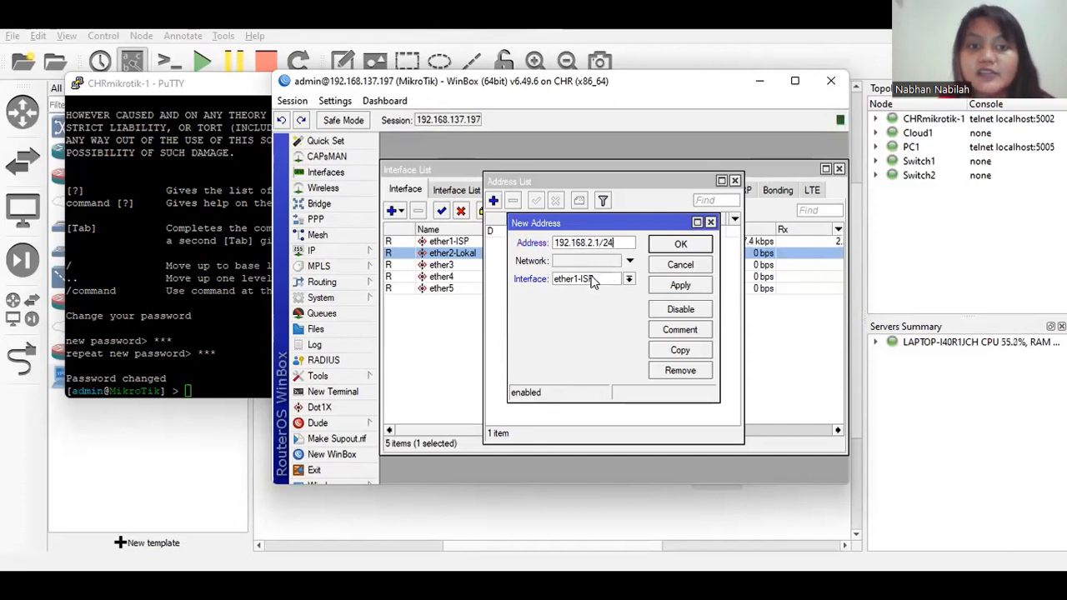
left_click(681, 245)
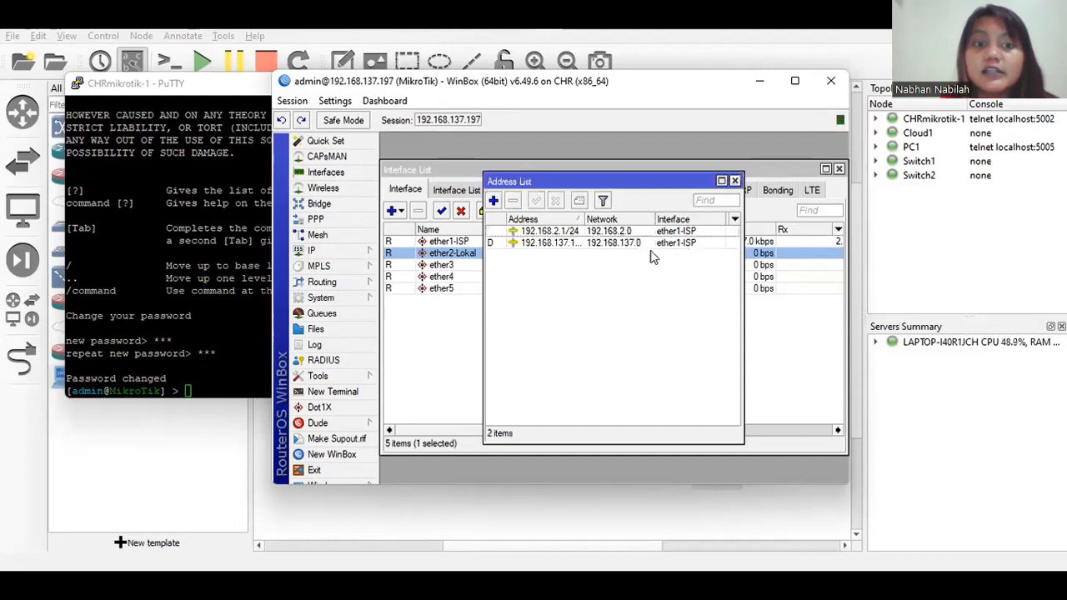
Step: Add a second IP address, 192.168.2.1/24, assigned to interface ether2-Lokal
left_click(494, 202)
type("1")
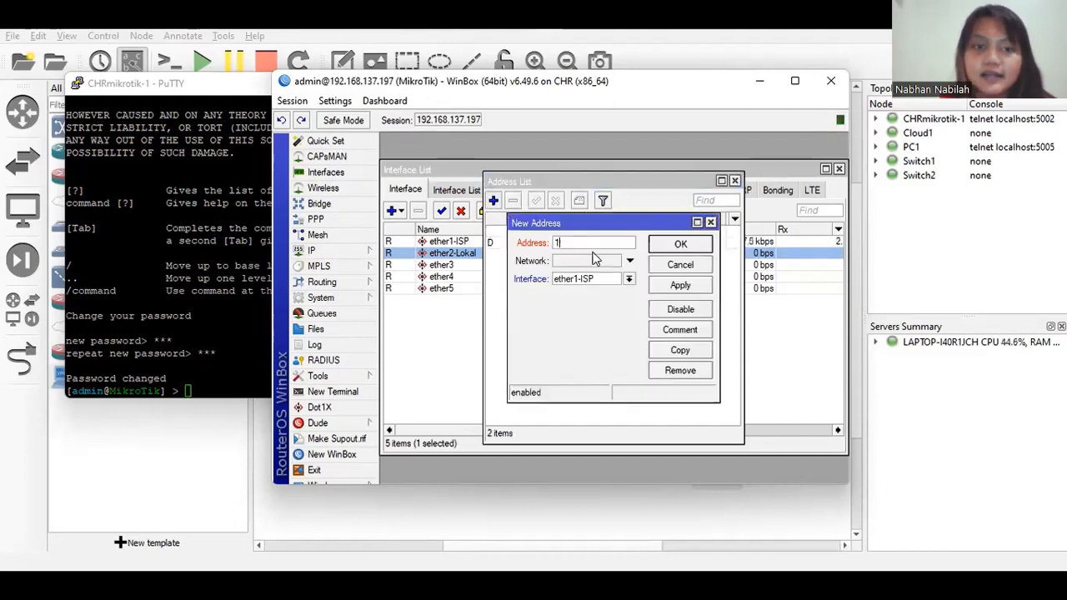
type("92.")
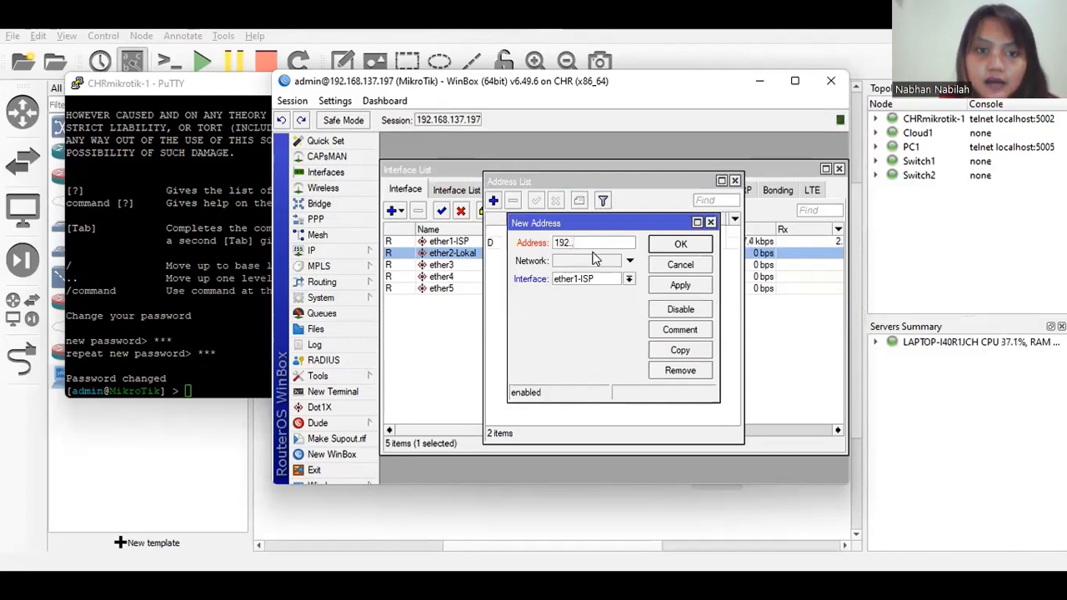
type("15")
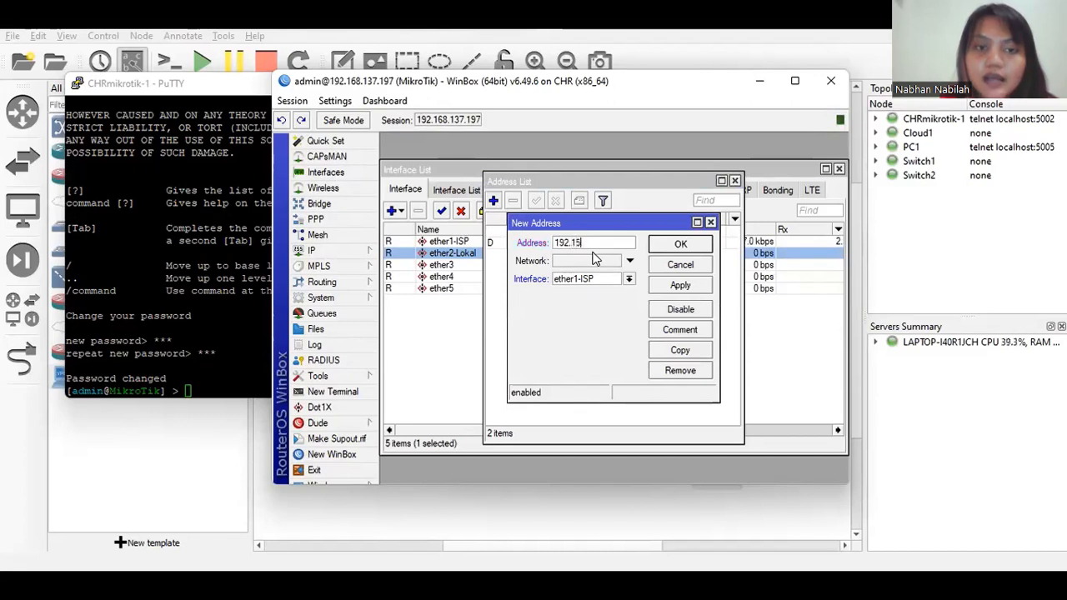
type("8")
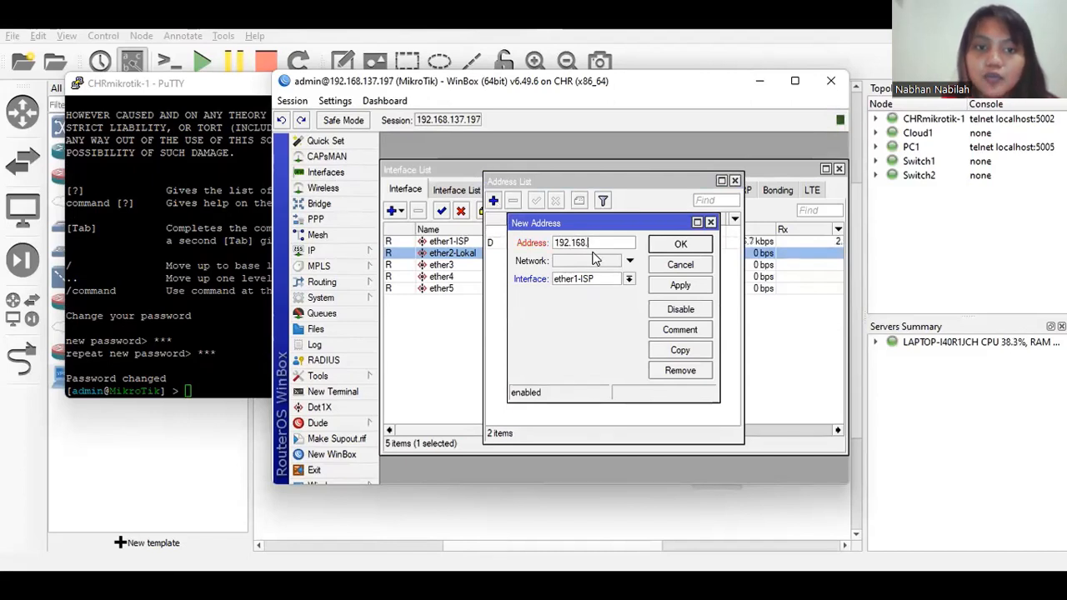
type(".2.1")
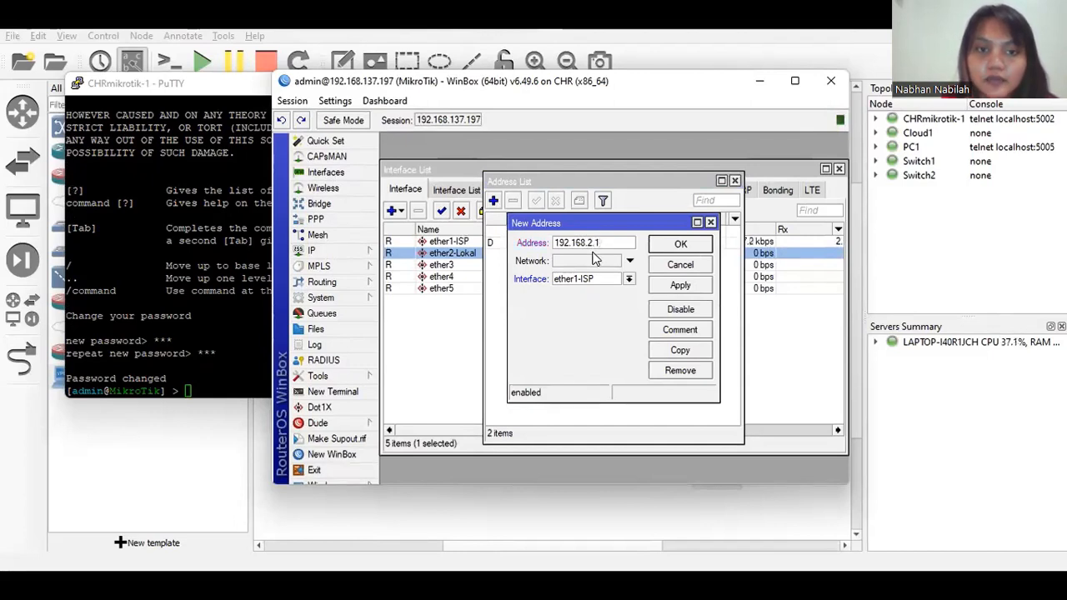
type("/")
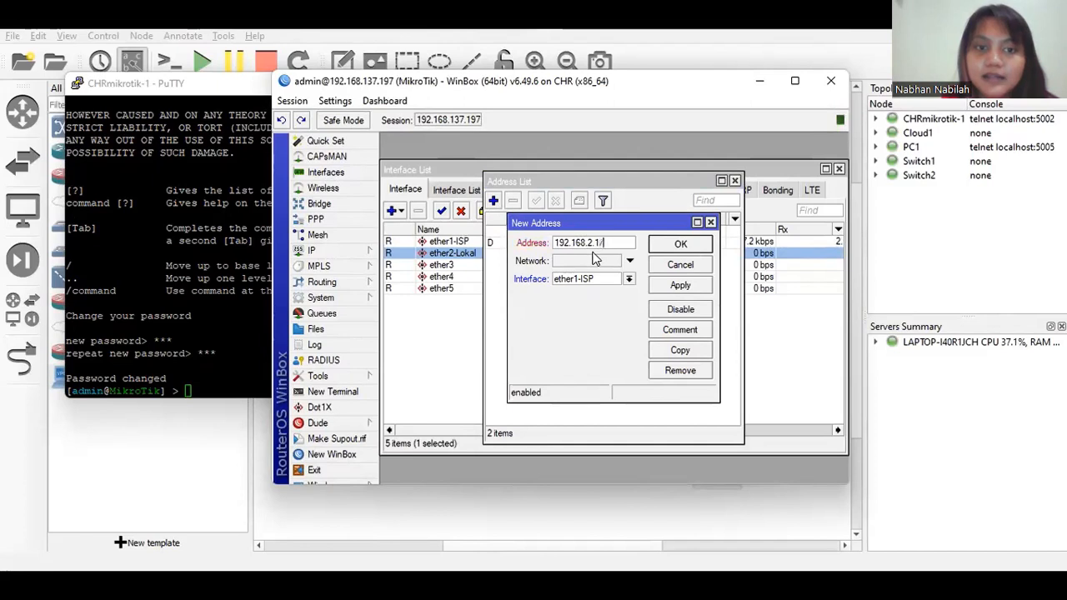
type("324")
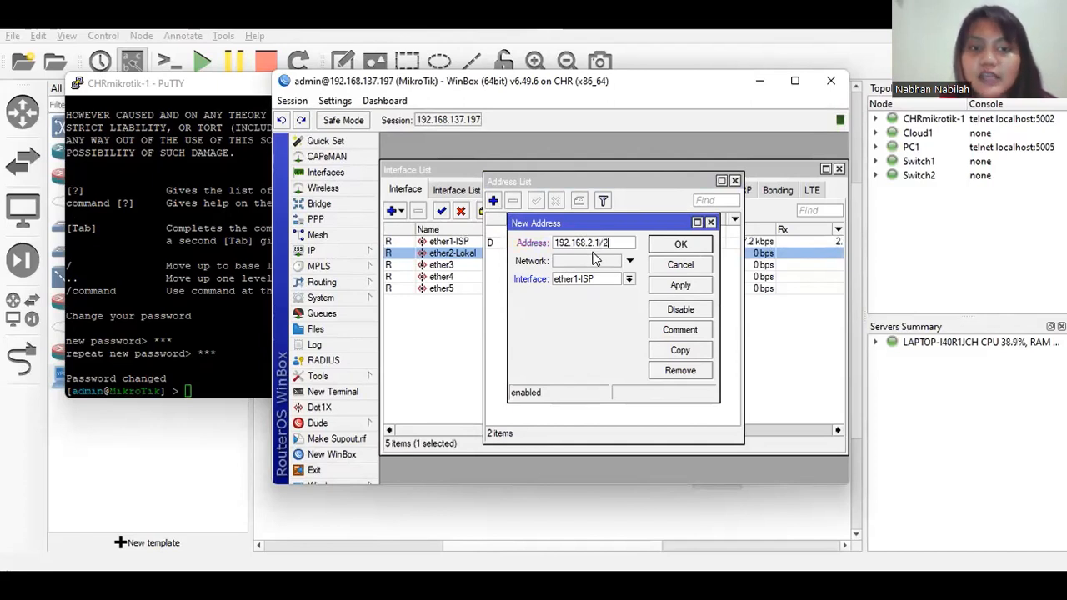
left_click(629, 279)
left_click(626, 303)
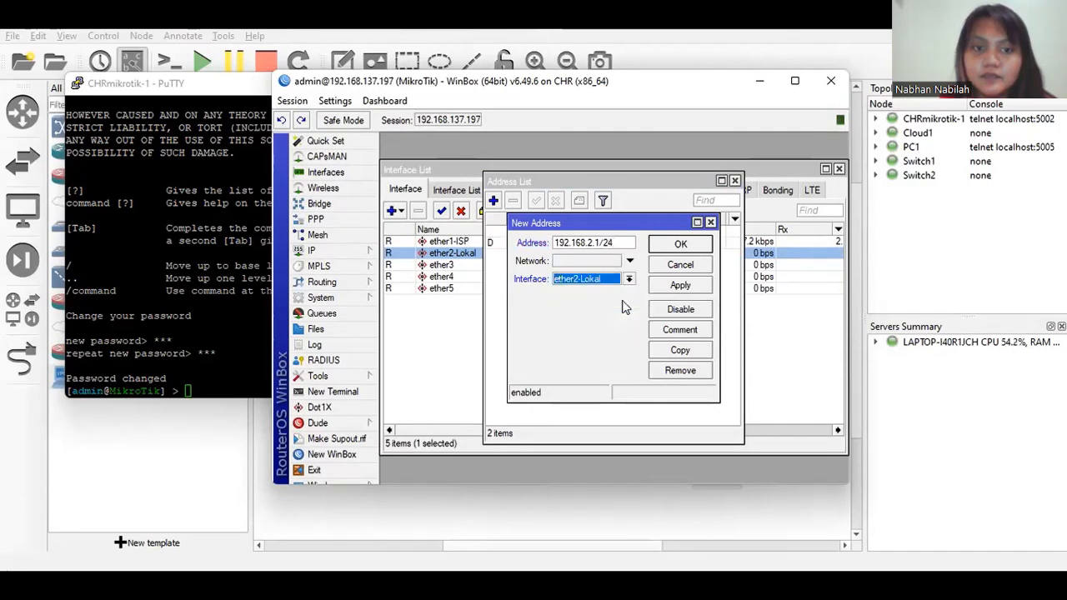
left_click(680, 245)
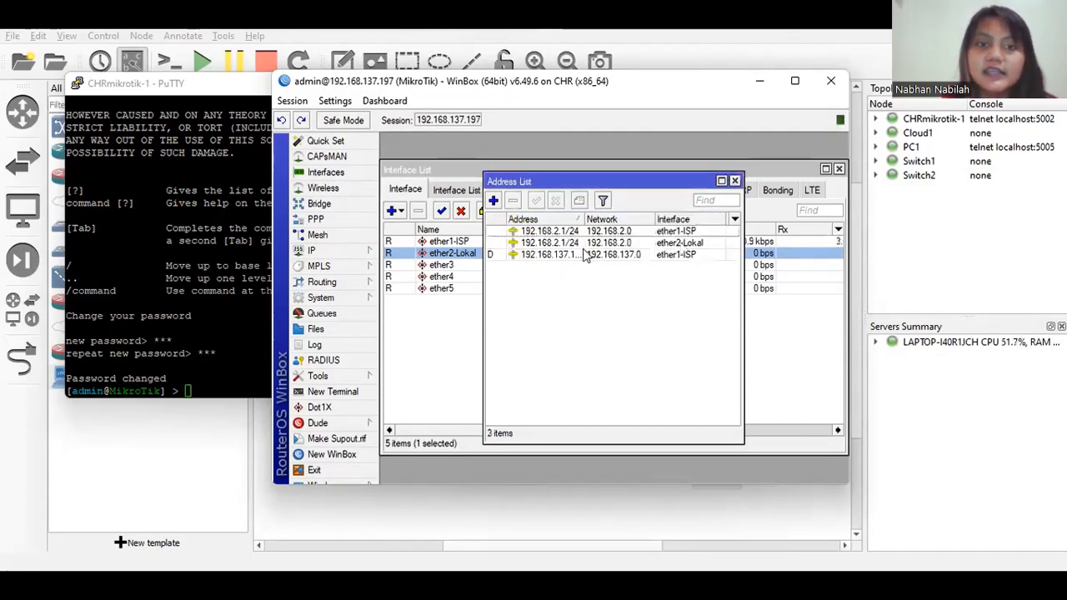
Step: Change the manually added ether1-ISP address entry to 192.168.1.1/24
double_click(558, 232)
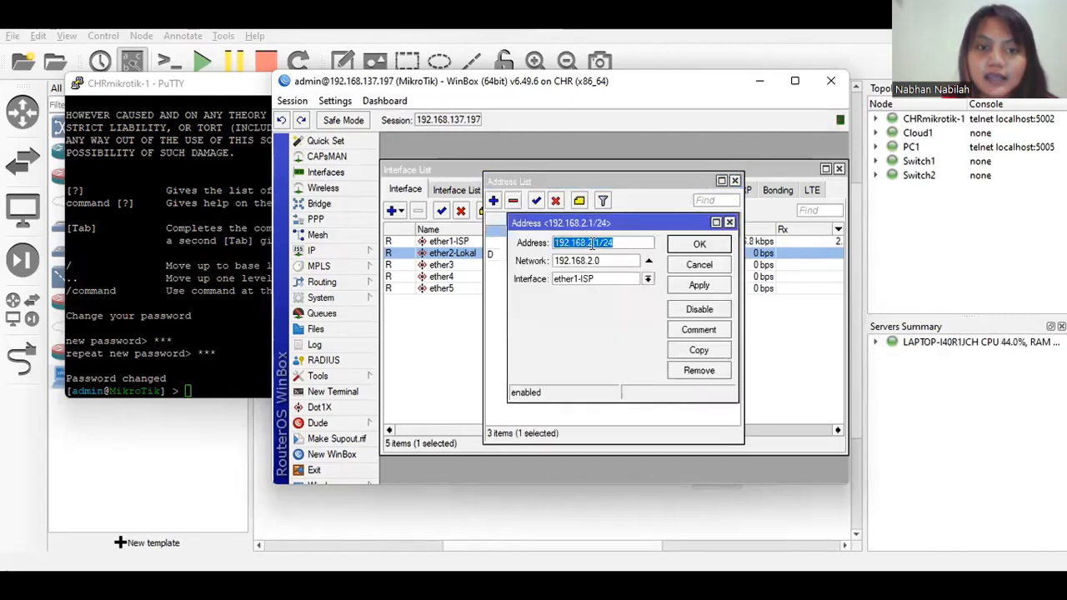
left_click(591, 242)
key("BackSpace")
type("1")
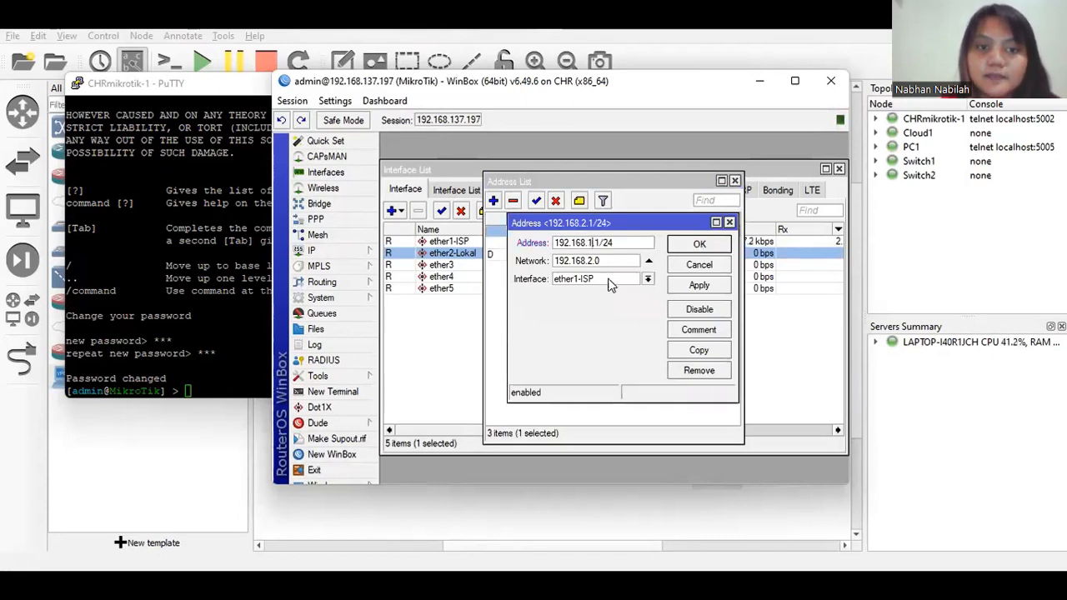
type(".")
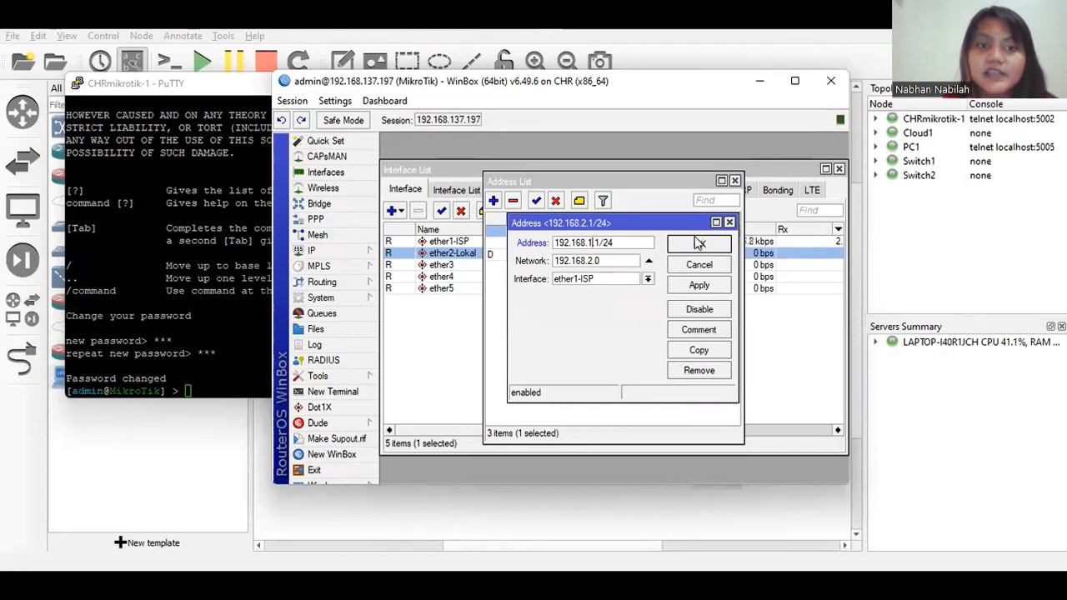
left_click(699, 245)
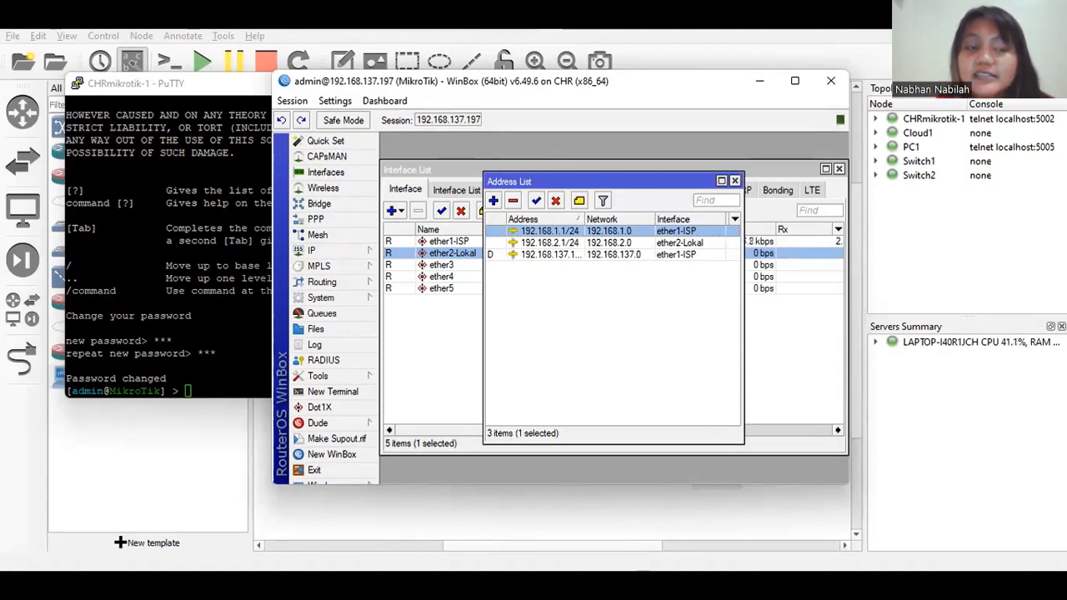
left_click(363, 587)
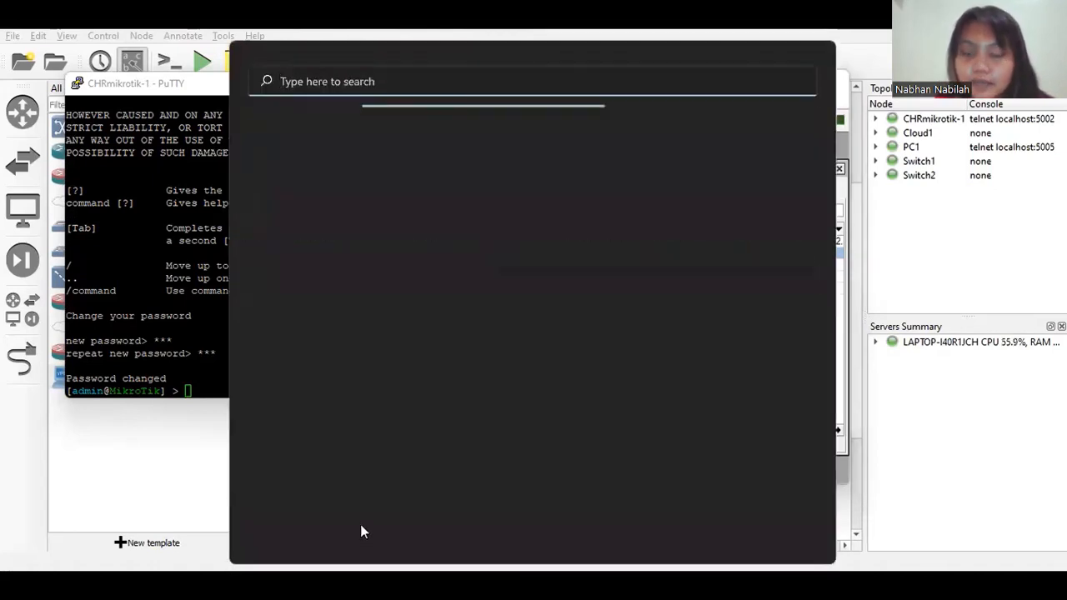
type("control Panel")
key("BackSpace")
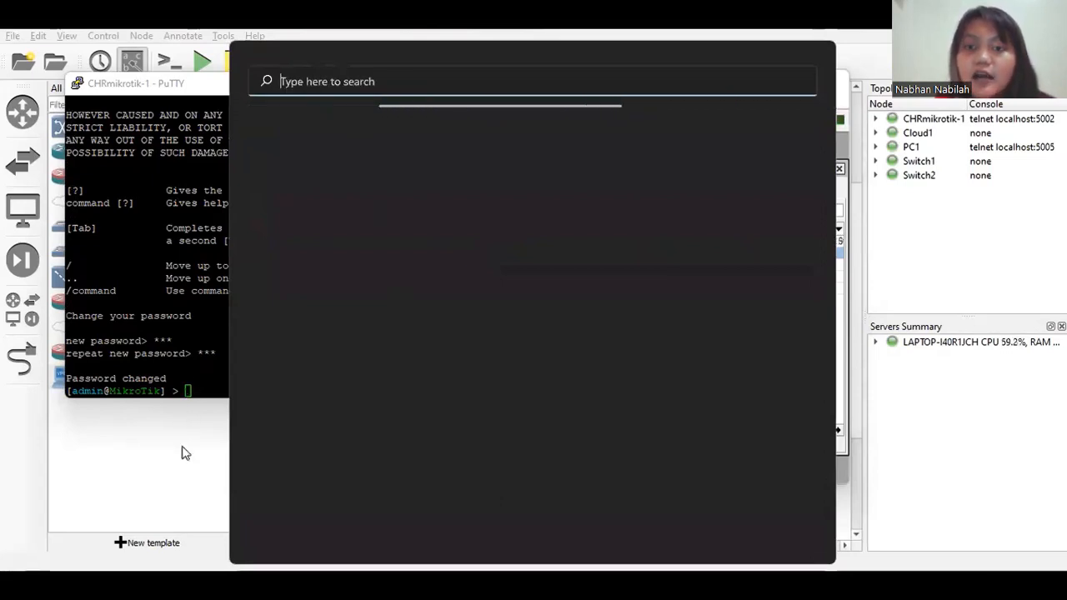
left_click(185, 452)
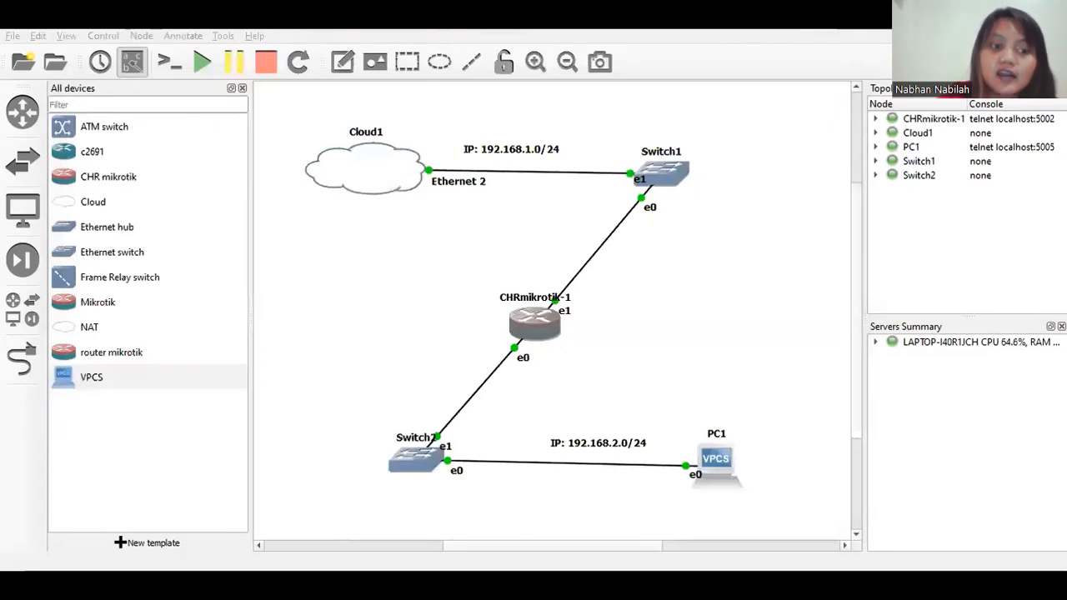
Step: Bring the WinBox session window back and open the Network and Sharing Center in the Windows Control Panel
mouse_move(745, 585)
left_click(742, 515)
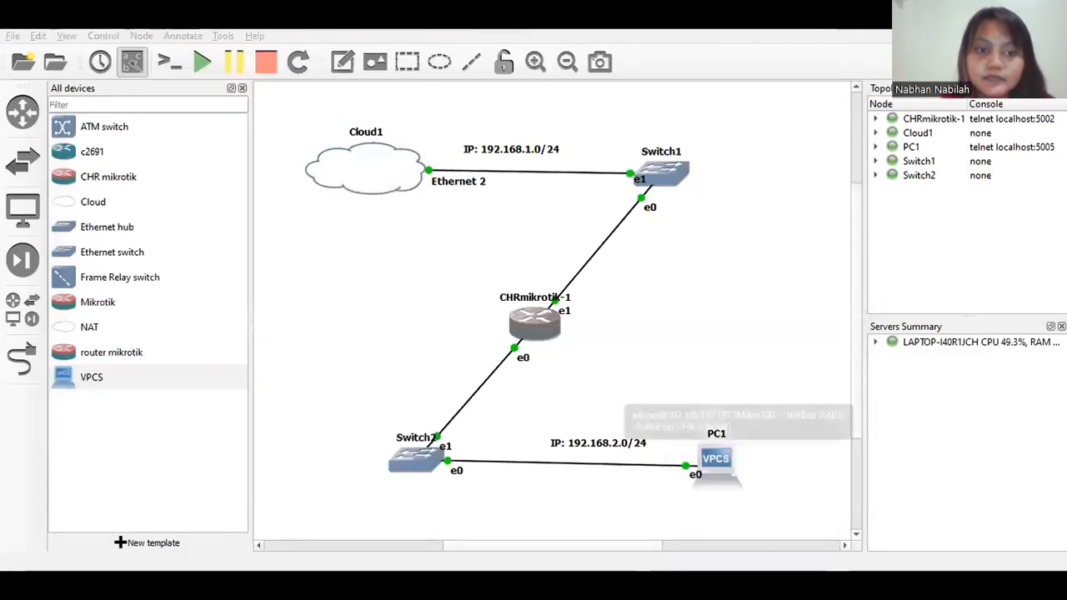
mouse_move(360, 586)
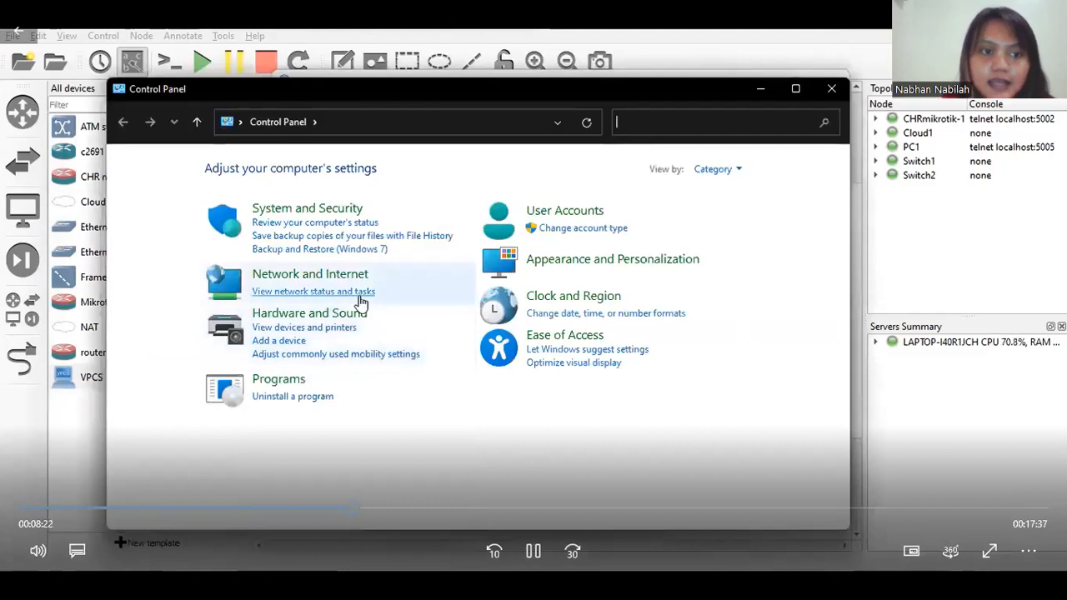
left_click(357, 292)
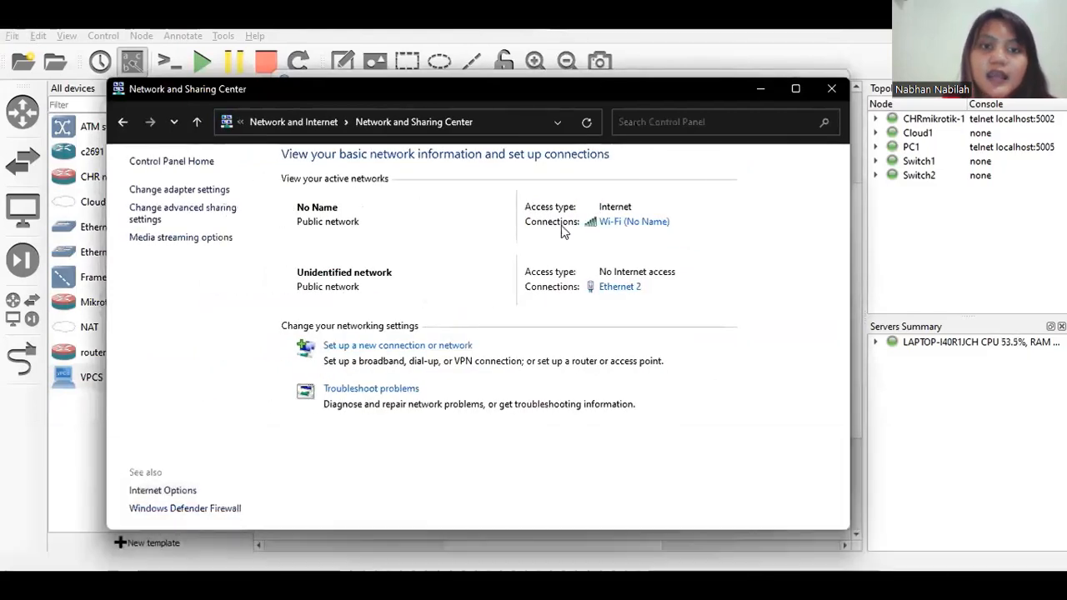
Step: Check the Internet Connection Sharing settings of the host's Wi-Fi connection, including its home networking connection, and close its dialogs
left_click(621, 223)
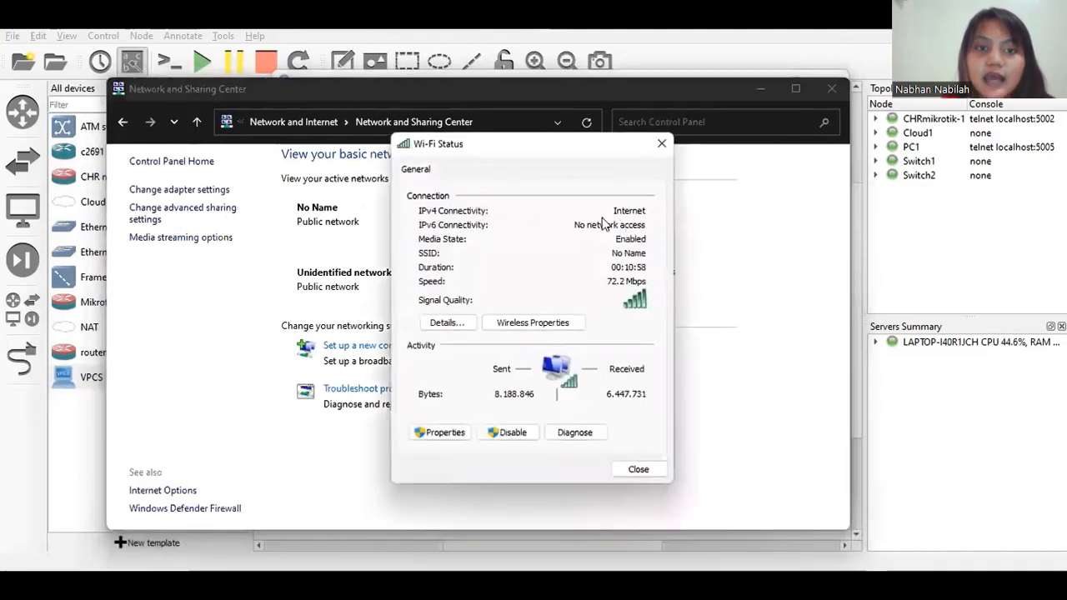
left_click(442, 432)
left_click(480, 183)
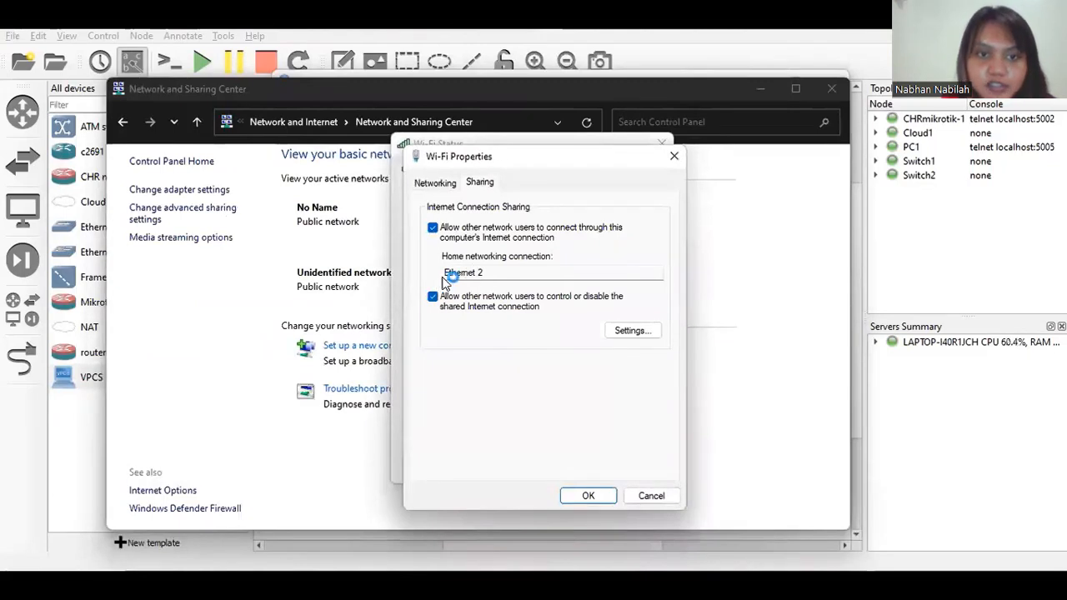
left_click(587, 497)
left_click(638, 471)
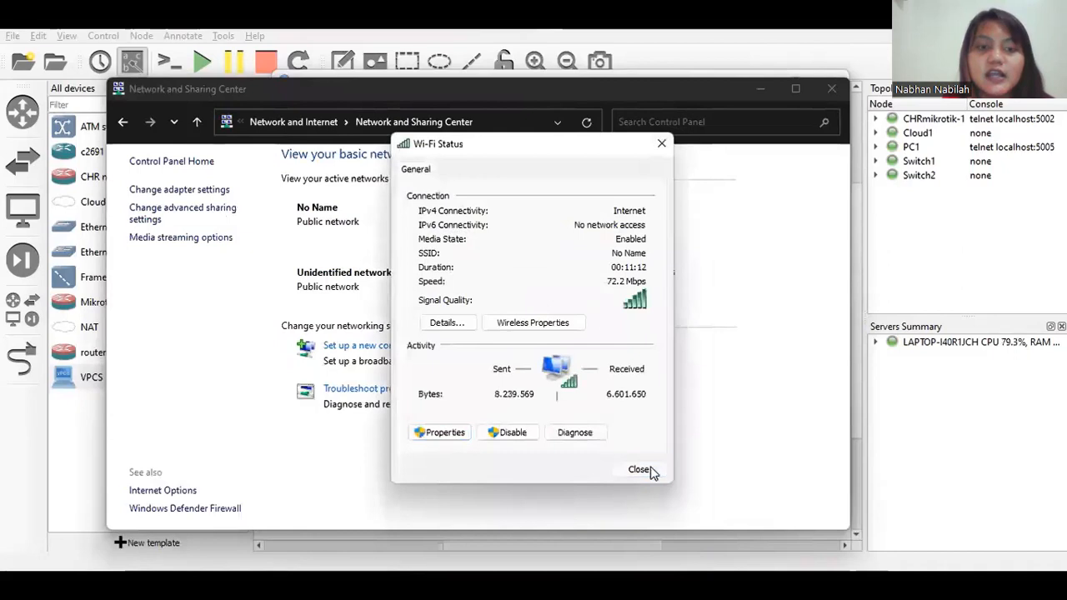
Step: Minimize the Network and Sharing Center and open the router's DHCP client list in WinBox
left_click(757, 92)
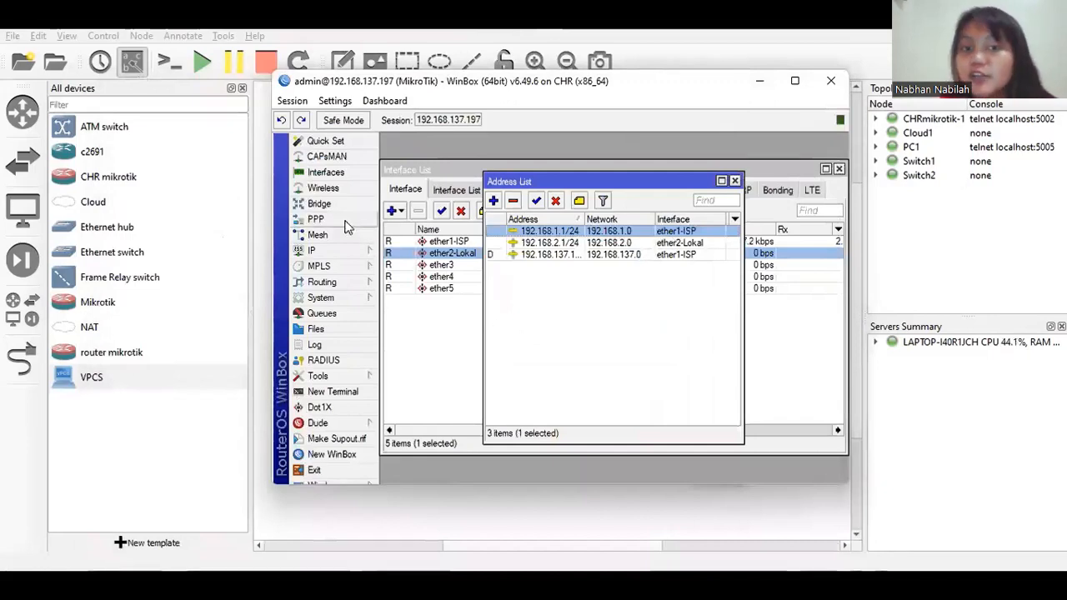
left_click(313, 250)
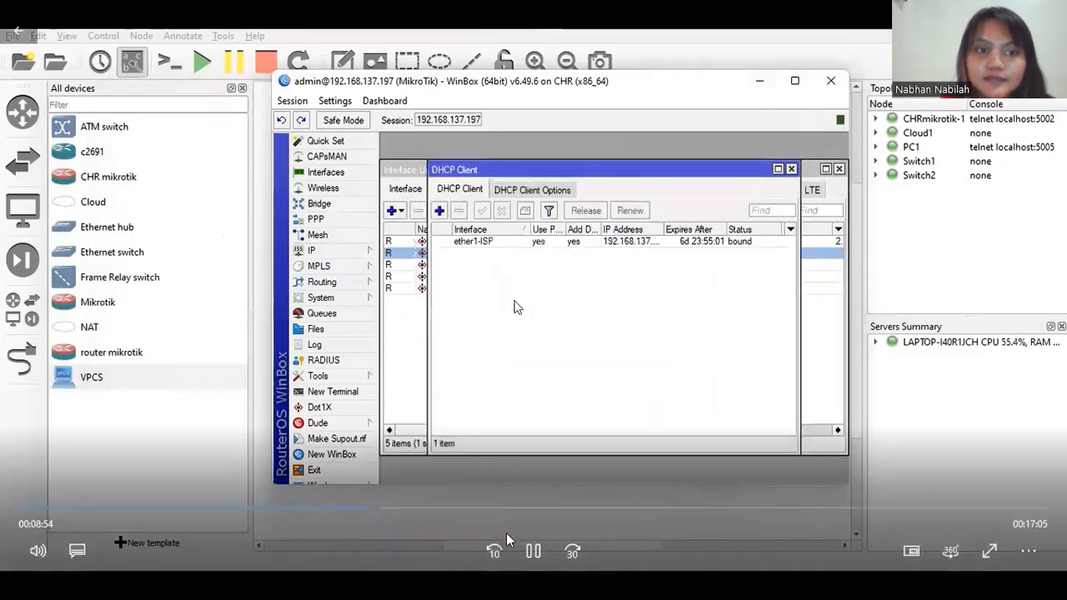
left_click(534, 552)
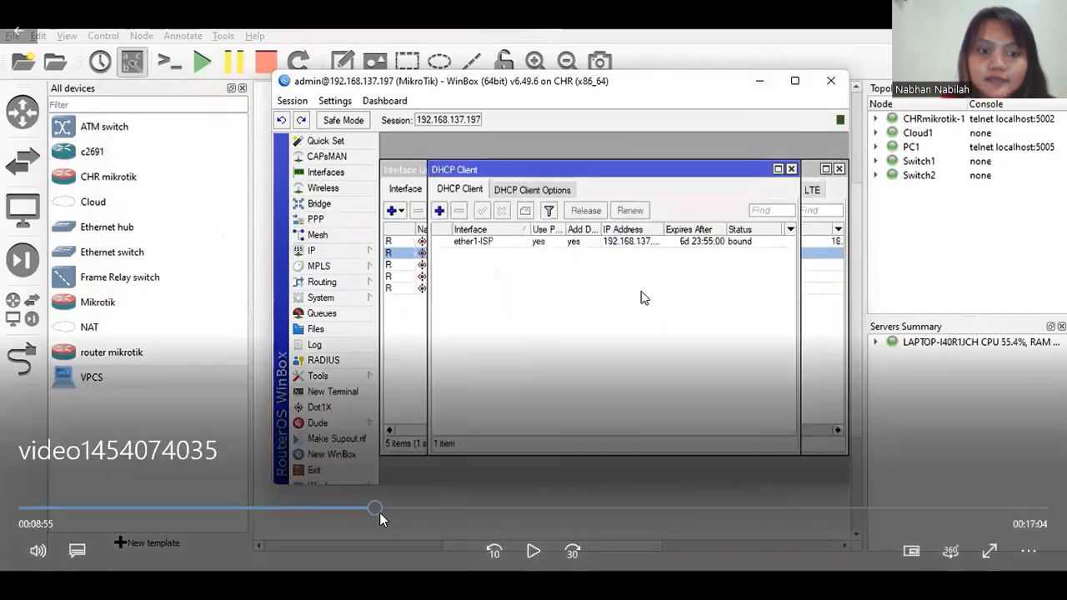
left_click_drag(371, 508, 361, 508)
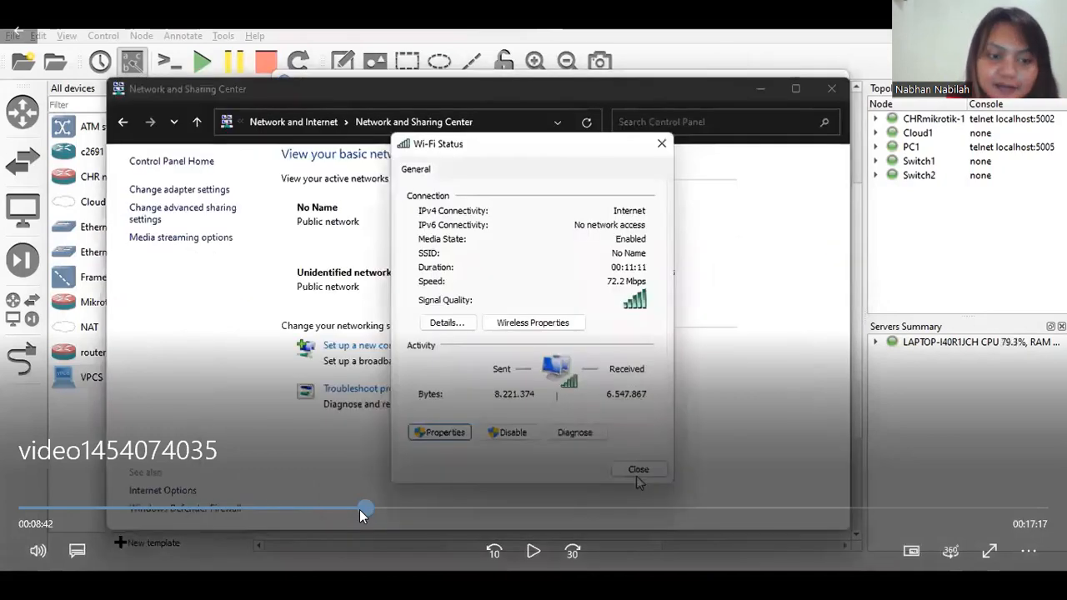
left_click(359, 509)
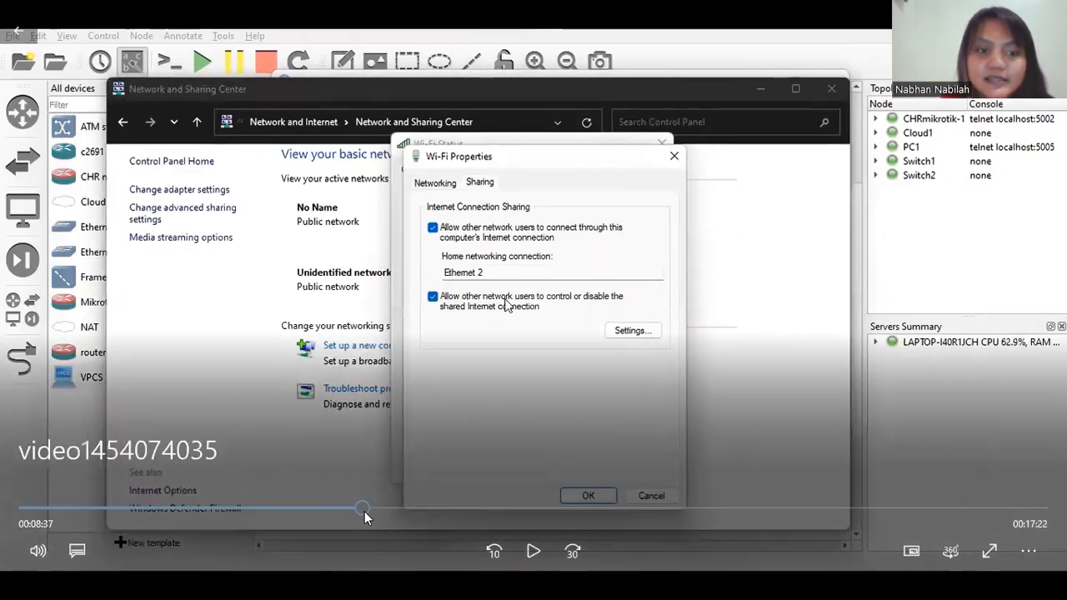
left_click(369, 511)
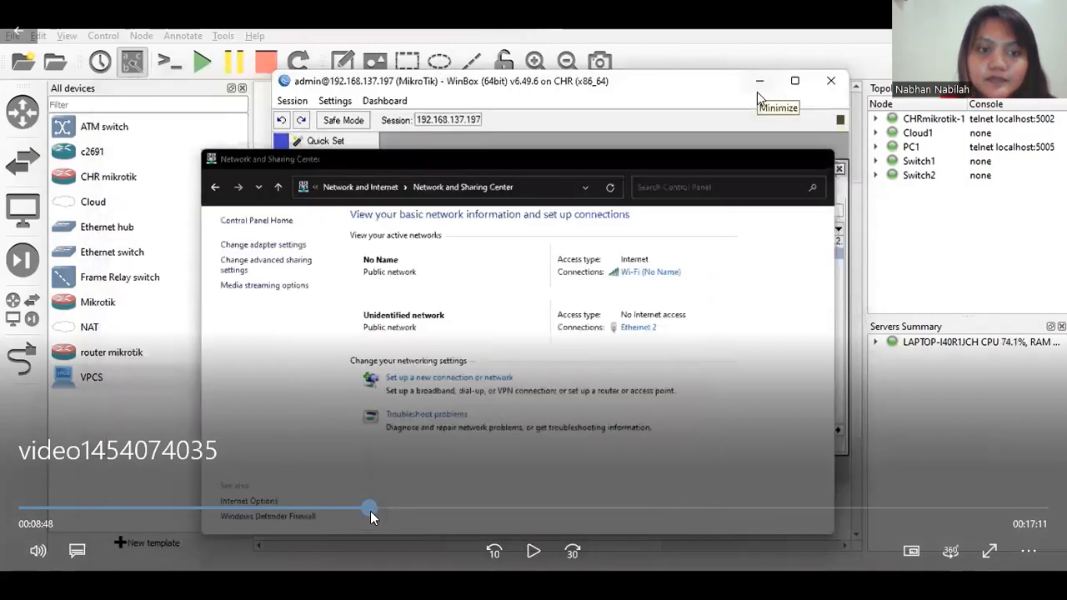
left_click(370, 511)
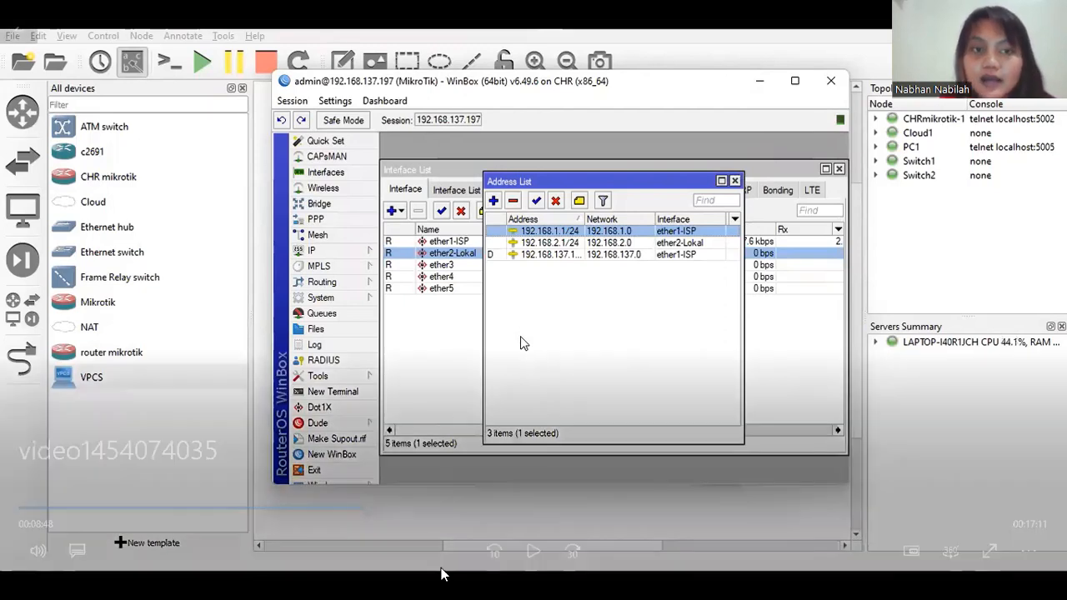
left_click(523, 551)
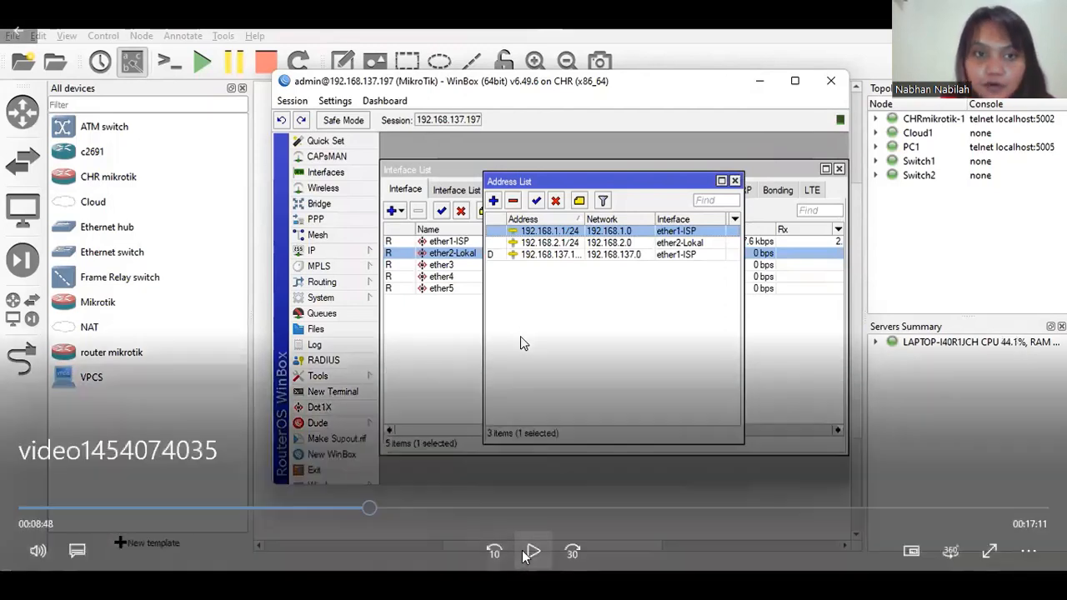
left_click(531, 552)
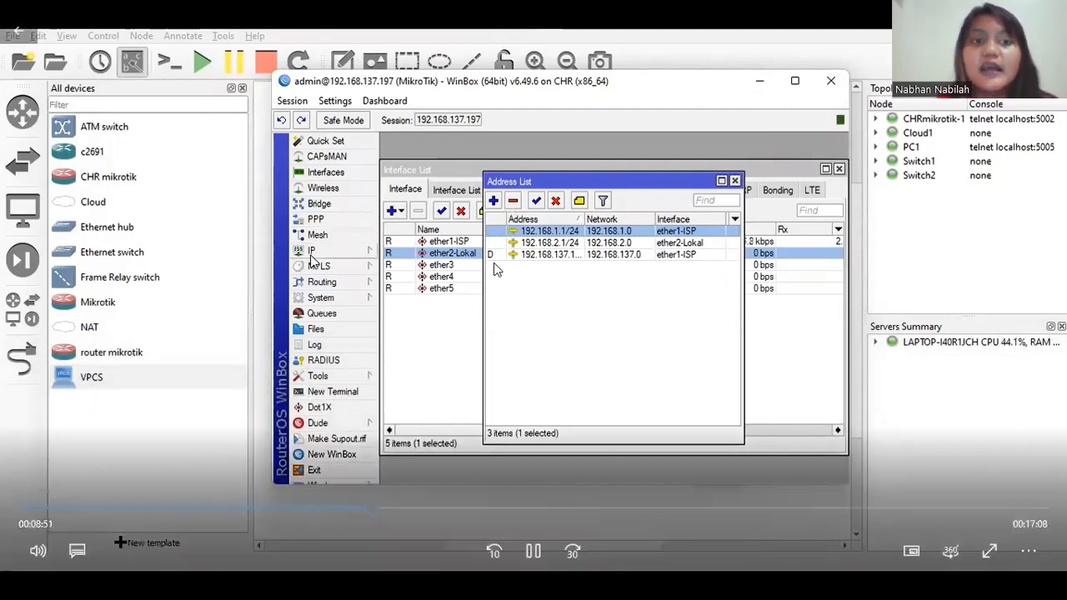
left_click(490, 330)
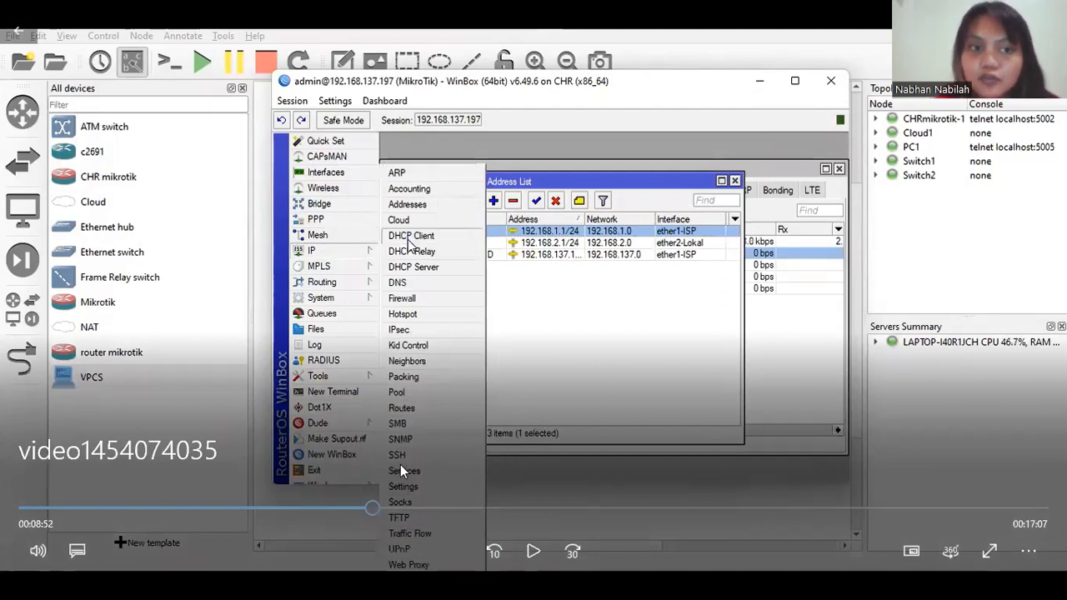
left_click(535, 544)
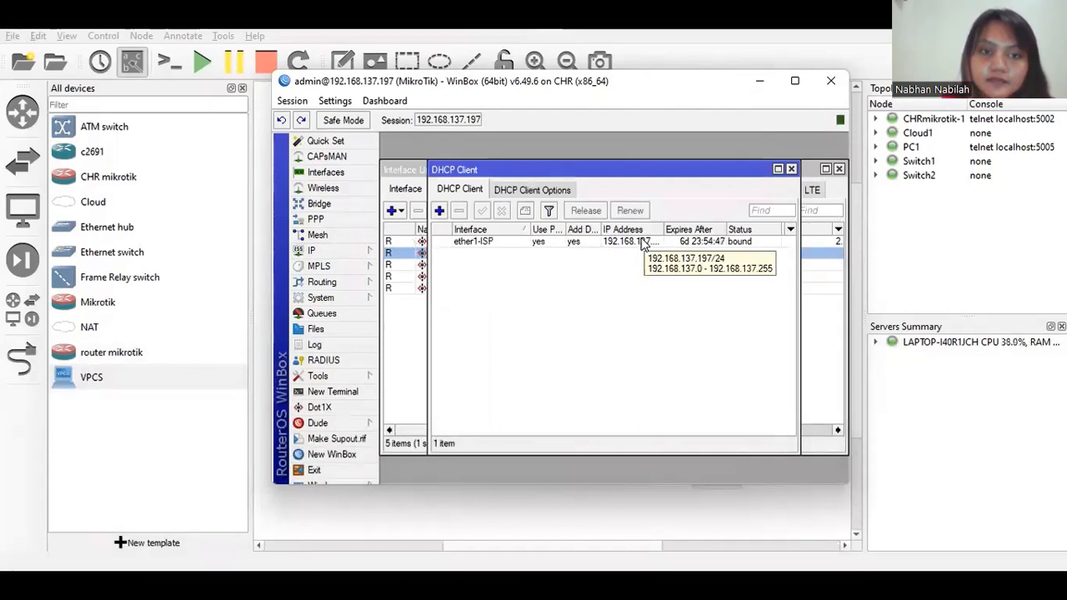
mouse_move(534, 535)
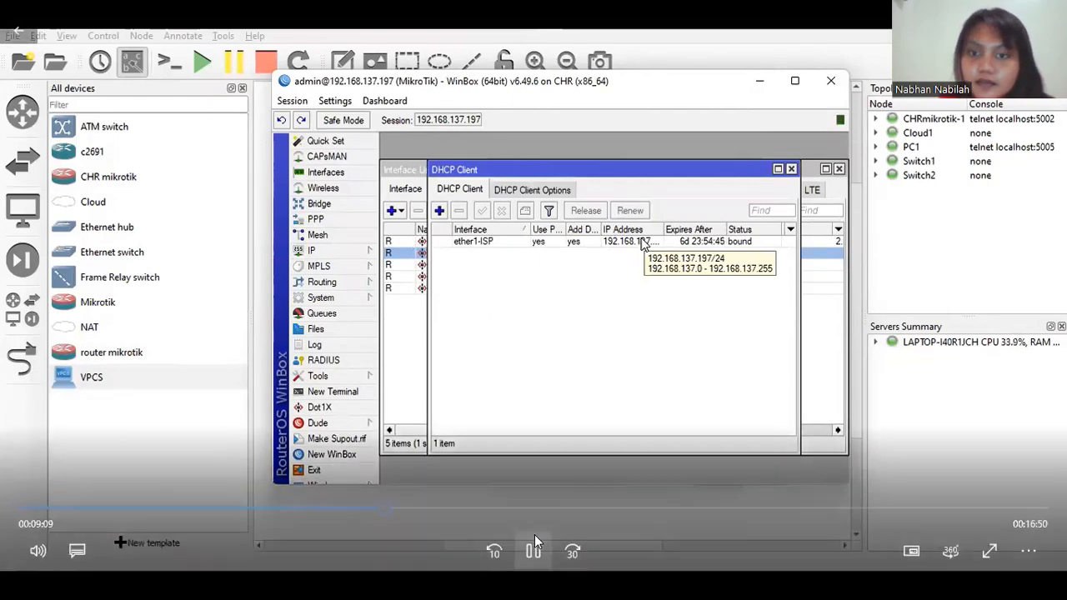
left_click(407, 506)
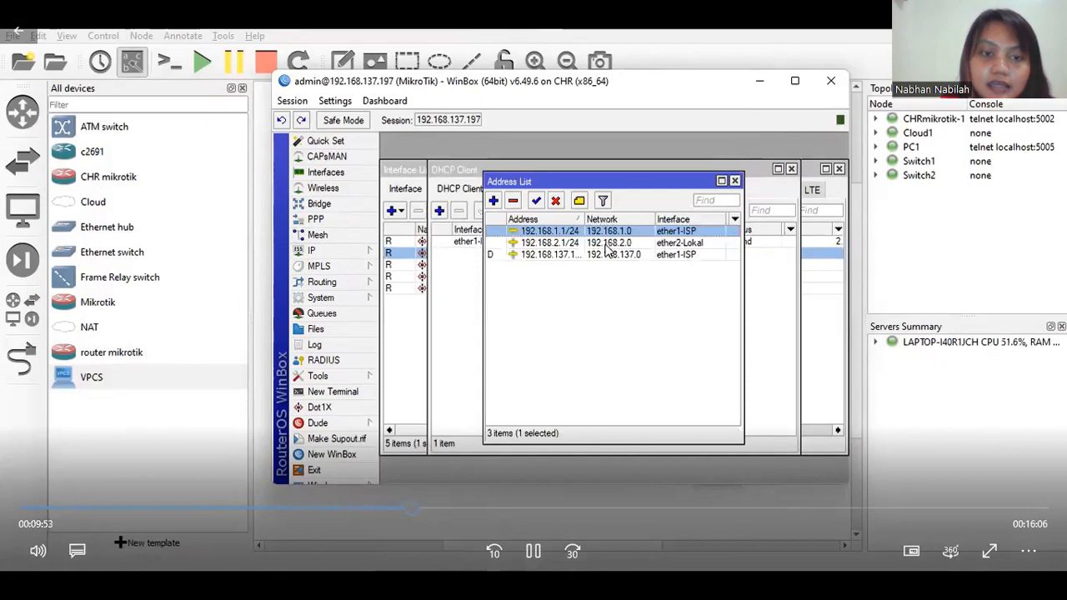
left_click(214, 455)
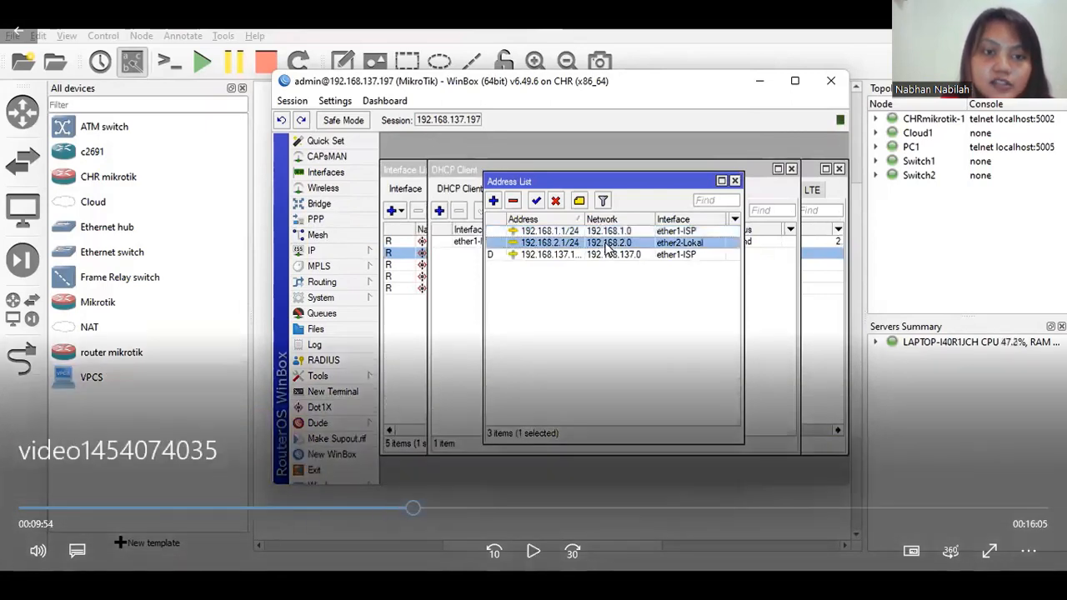
key("space")
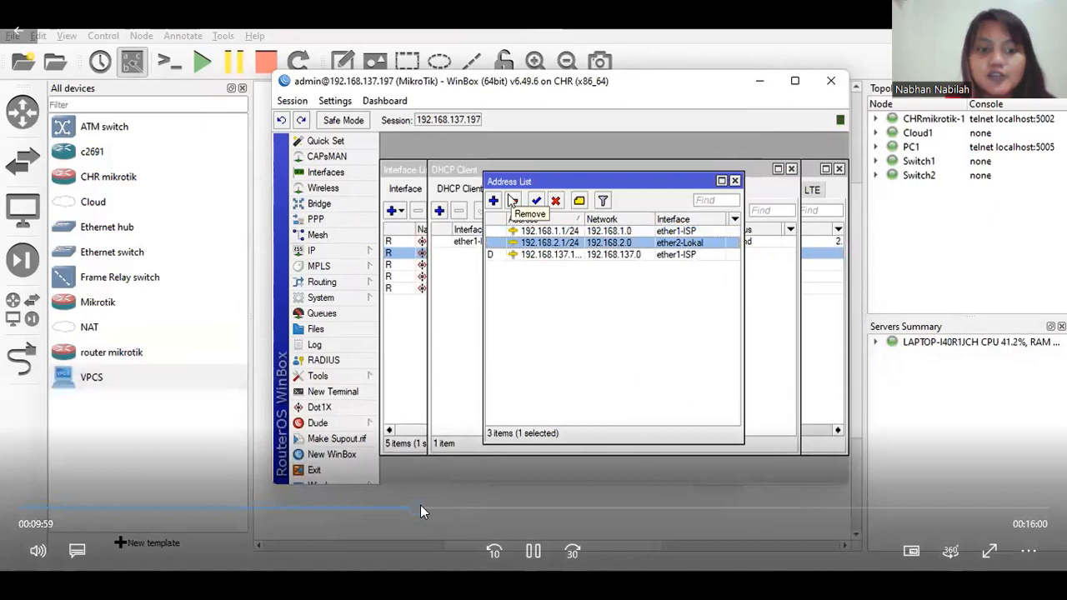
left_click_drag(419, 505, 424, 507)
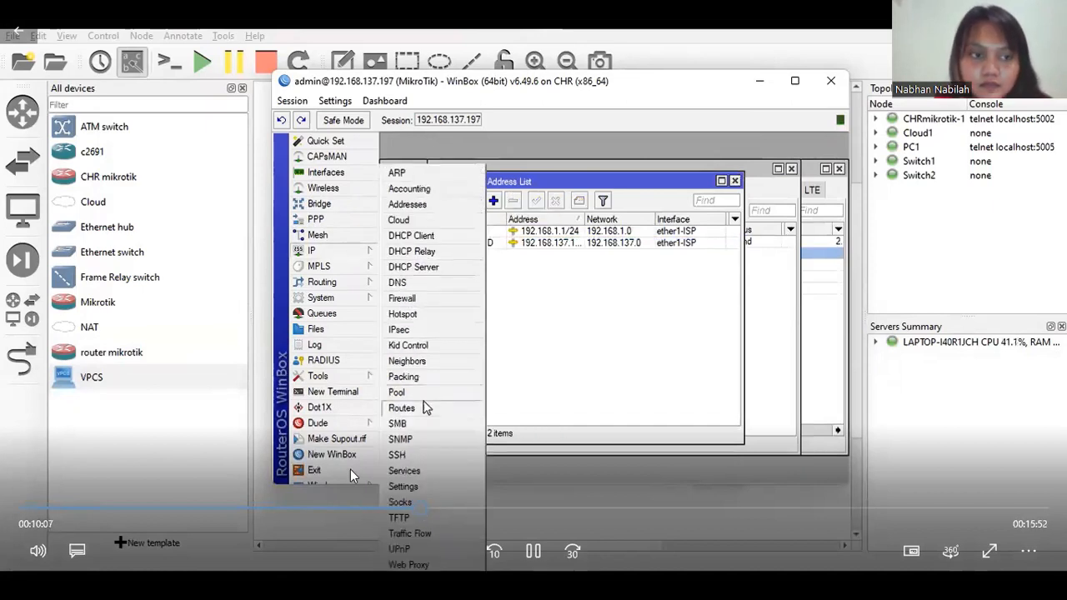
left_click(387, 464)
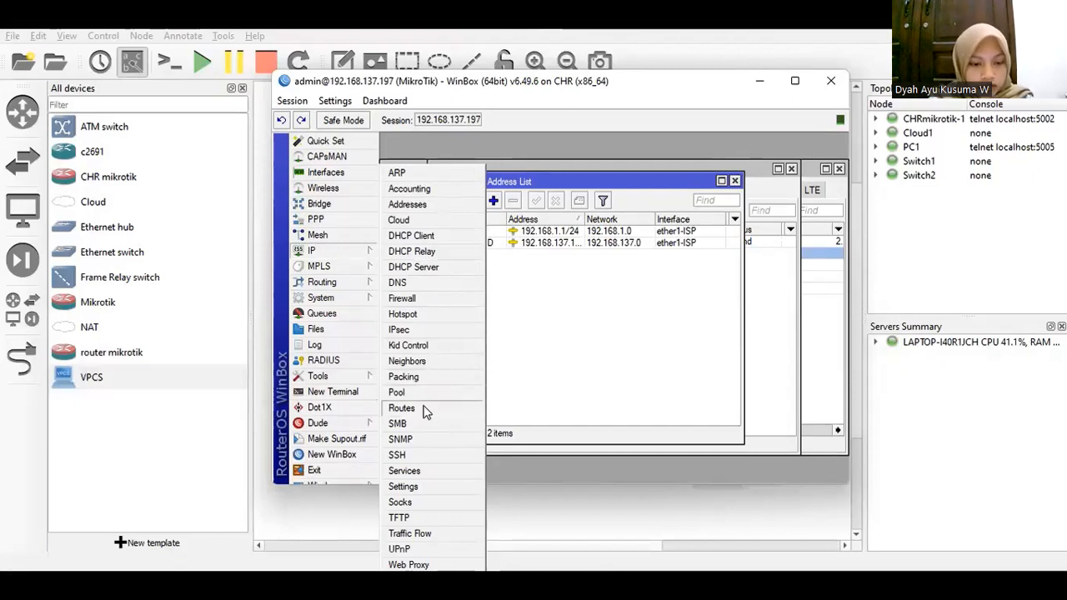
left_click(536, 555)
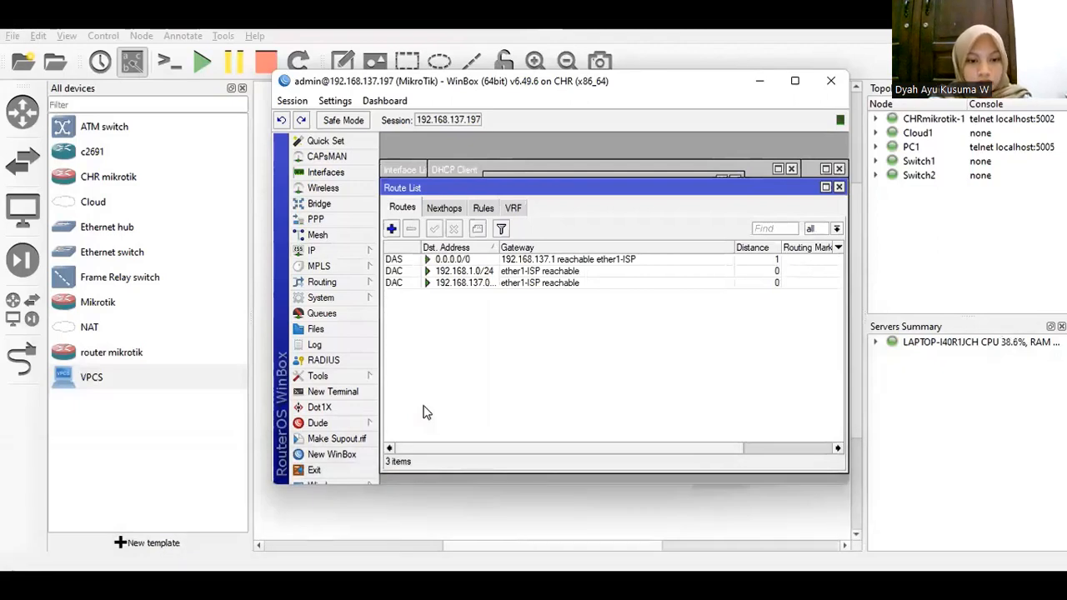
Step: View the details of the 0.0.0.0/0 route, widening the WinBox window to fit them, and close the details
double_click(556, 260)
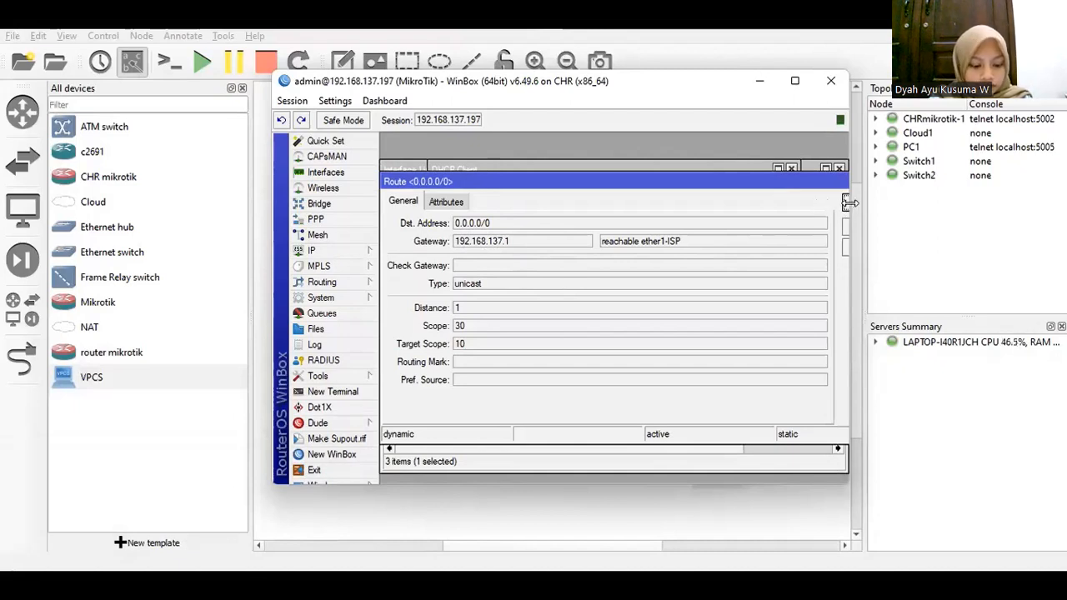
left_click_drag(849, 202, 865, 203)
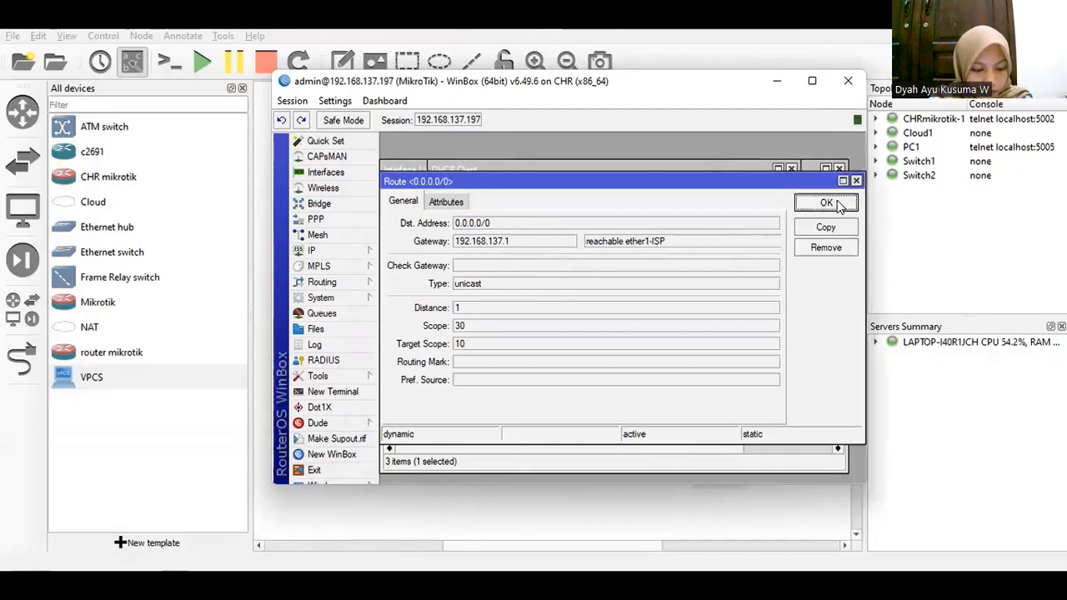
left_click(826, 204)
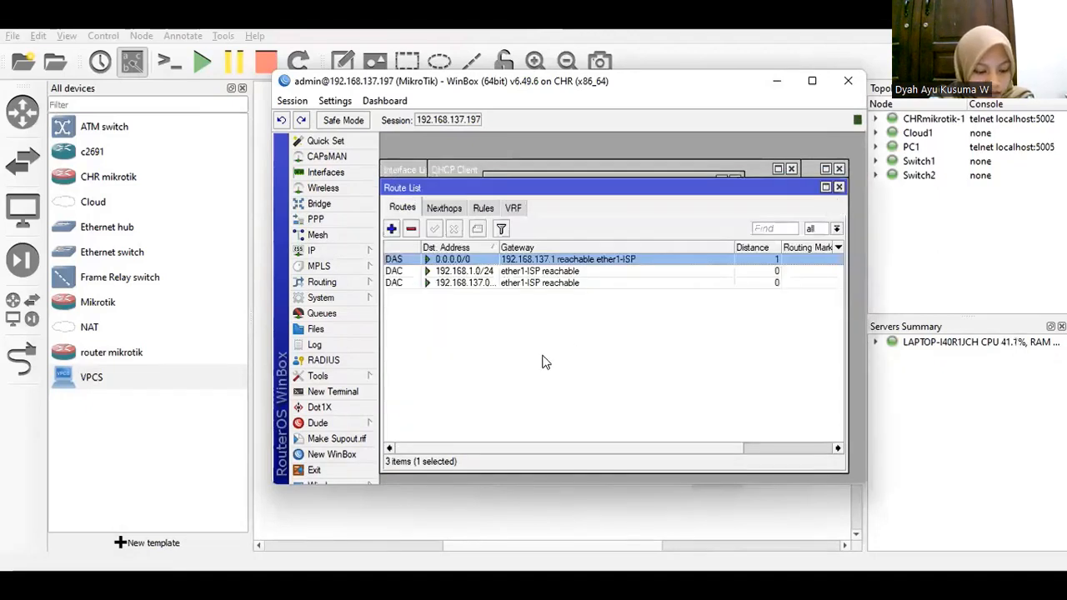
Step: Open the router's DNS settings and enter the servers 192.168.1.1, 8.8.8.8, 8.8.4.4 and 1.1.1.1
left_click(330, 255)
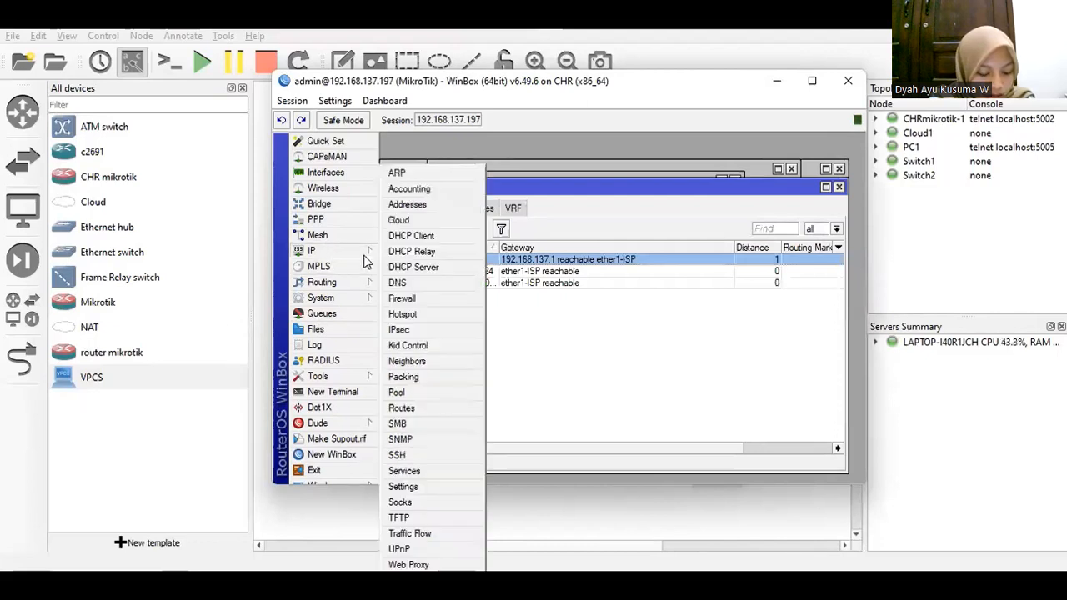
left_click(421, 282)
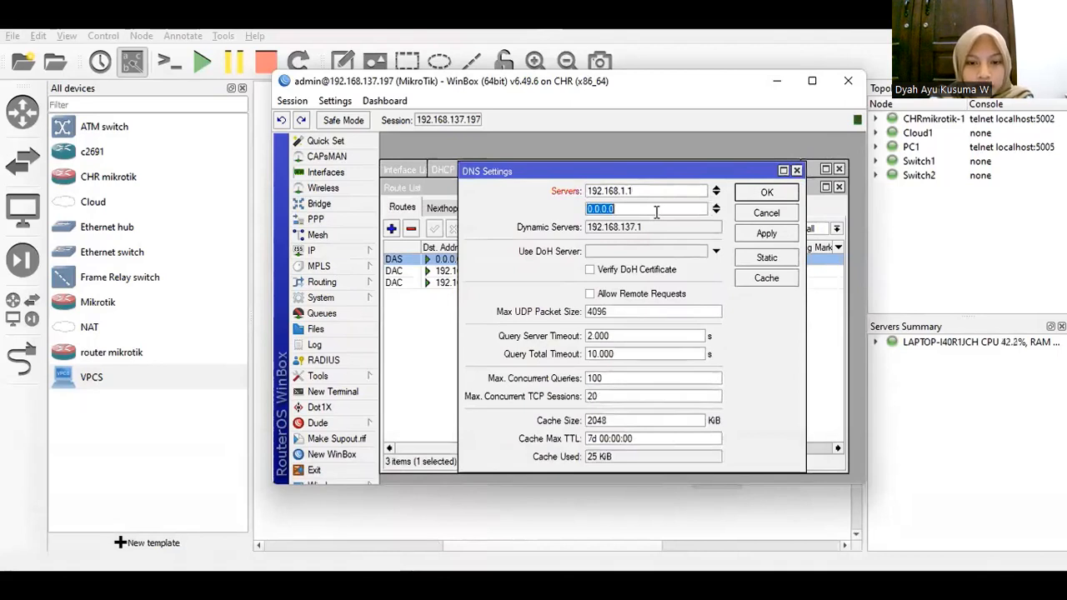
type(".8.8.8")
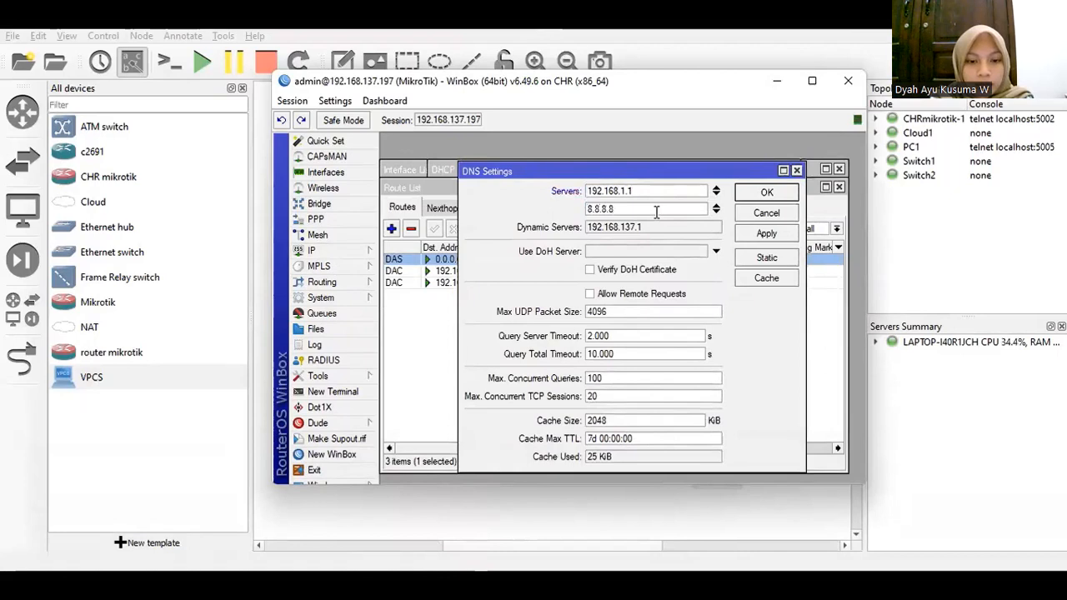
left_click(716, 210)
type("8.8")
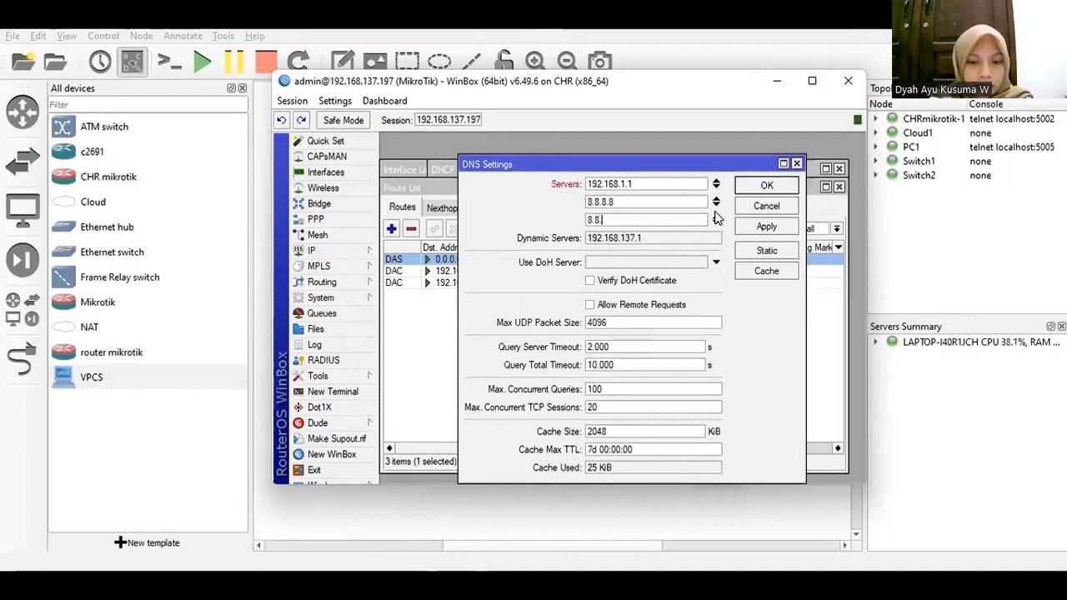
type(".4.4")
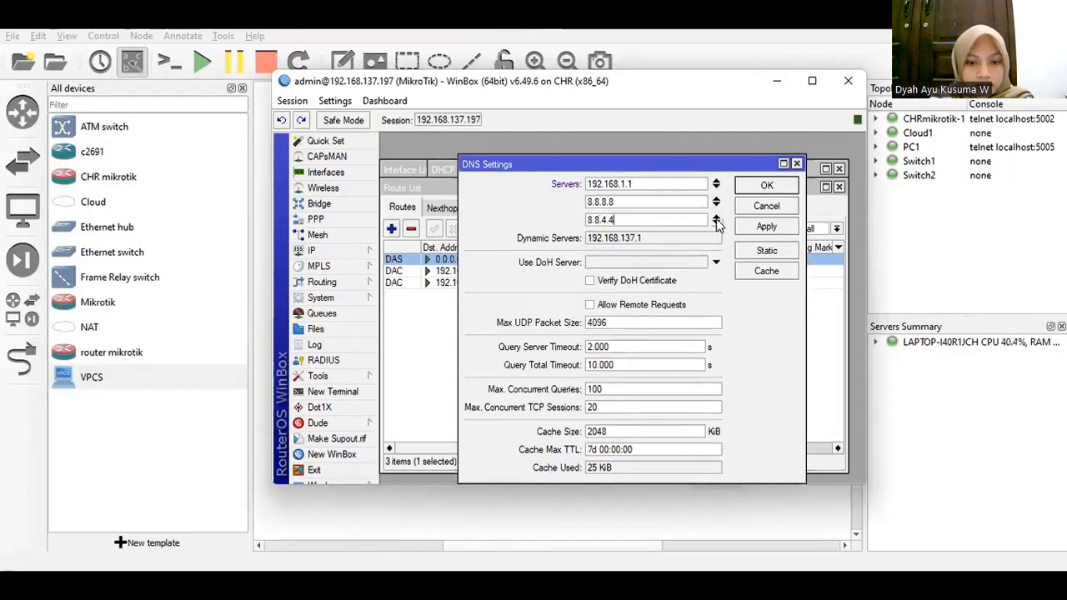
left_click(716, 221)
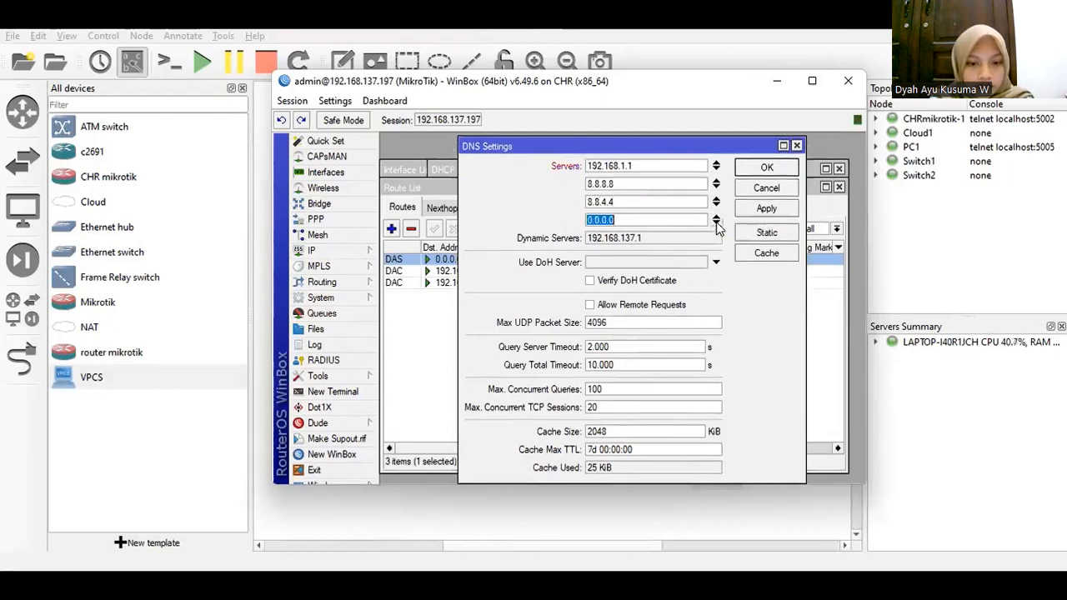
type("1")
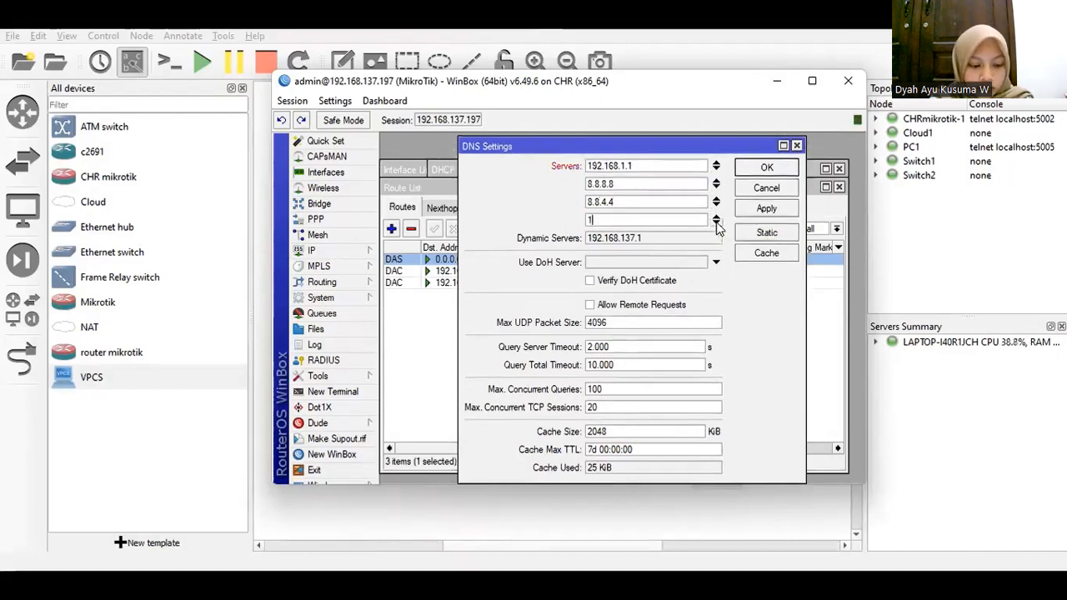
type(".1.1.1")
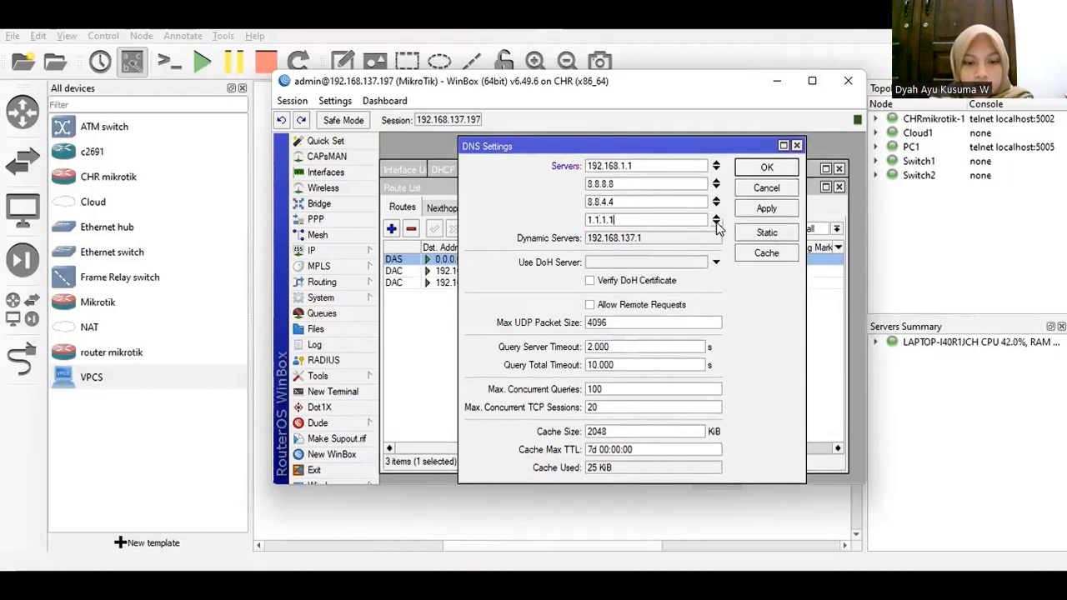
Step: Allow remote requests in the router's DNS settings
left_click(589, 305)
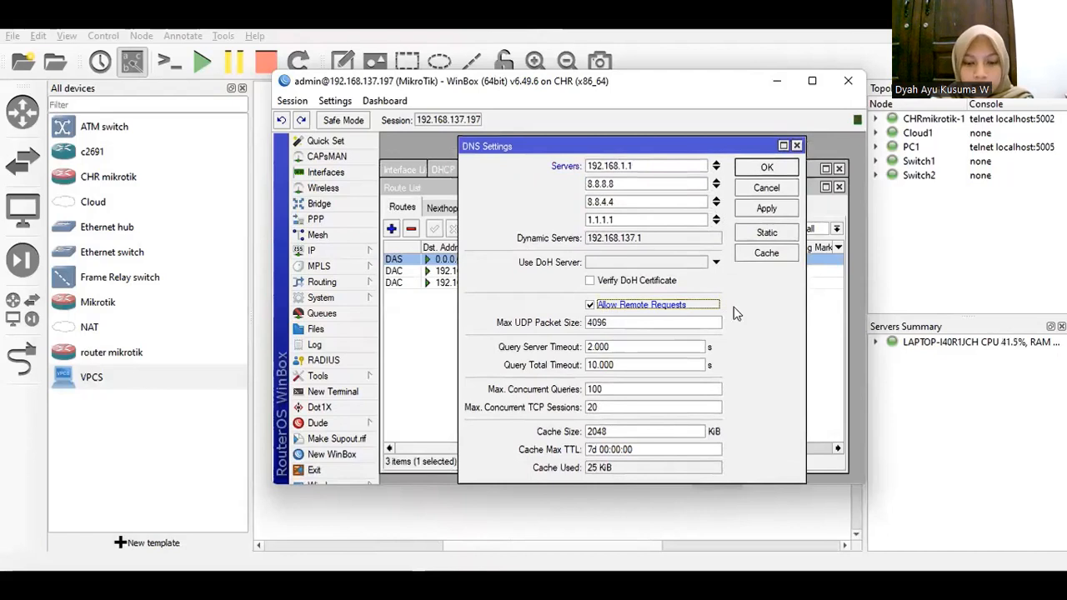
left_click(636, 242)
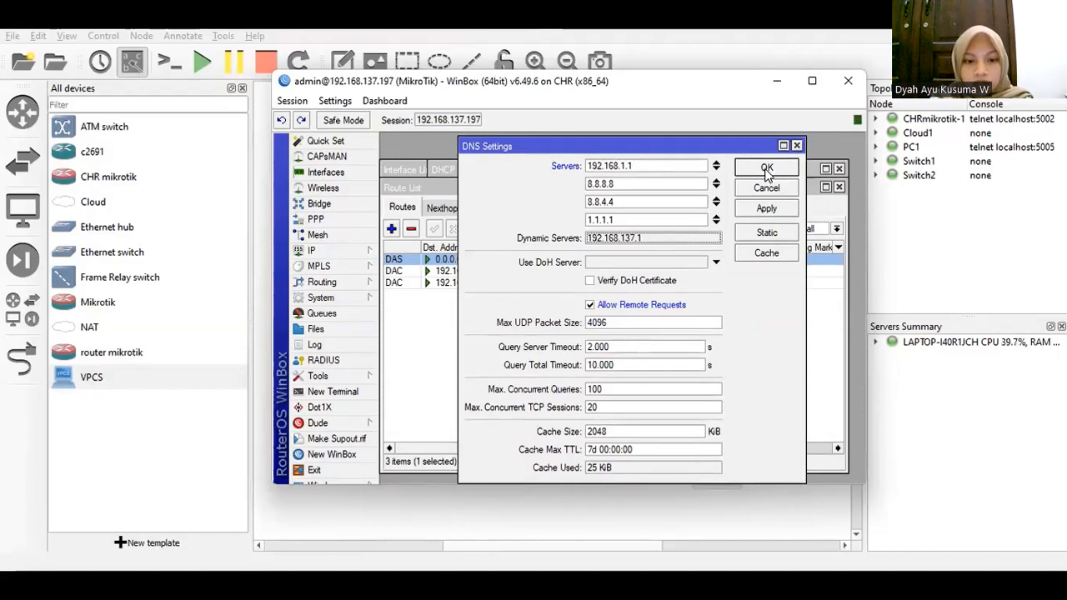
mouse_move(558, 527)
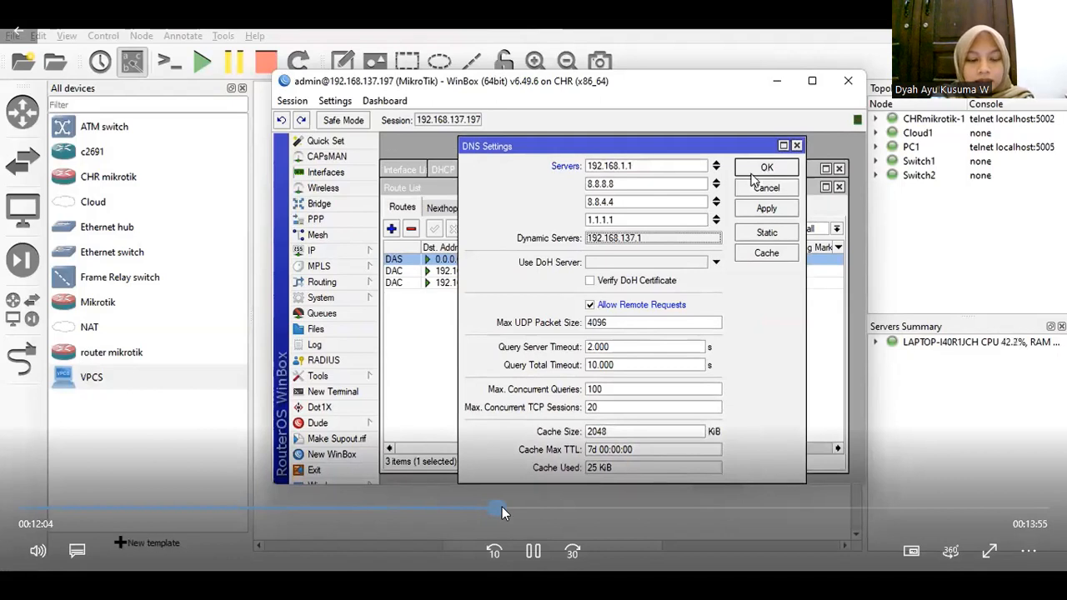
Step: Add a srcnat NAT rule to the router's firewall with out interface ether1-ISP and action masquerade
left_click(502, 507)
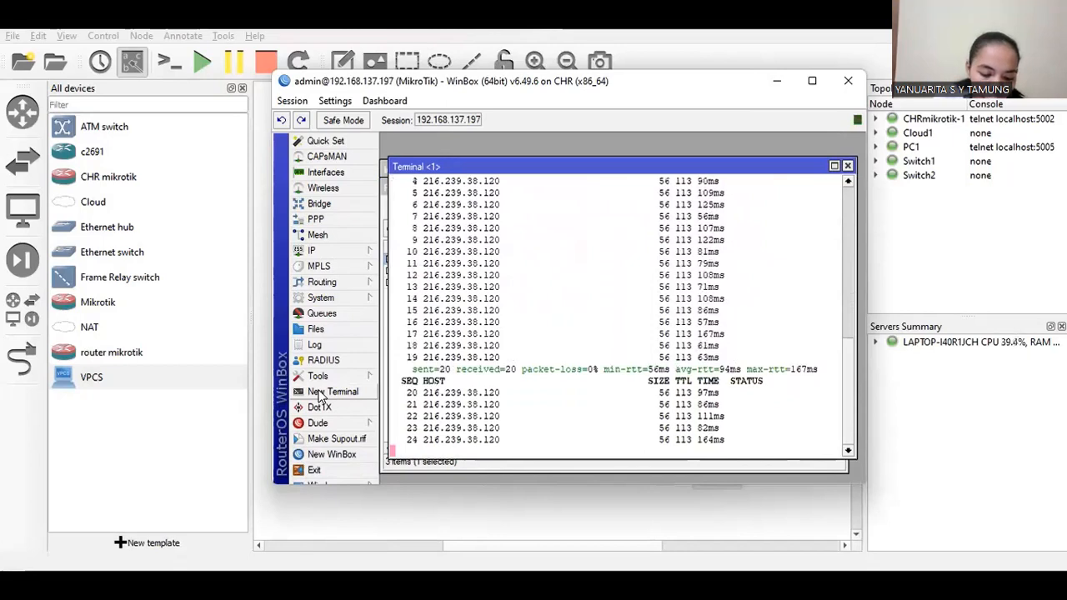
left_click(311, 254)
mouse_move(536, 523)
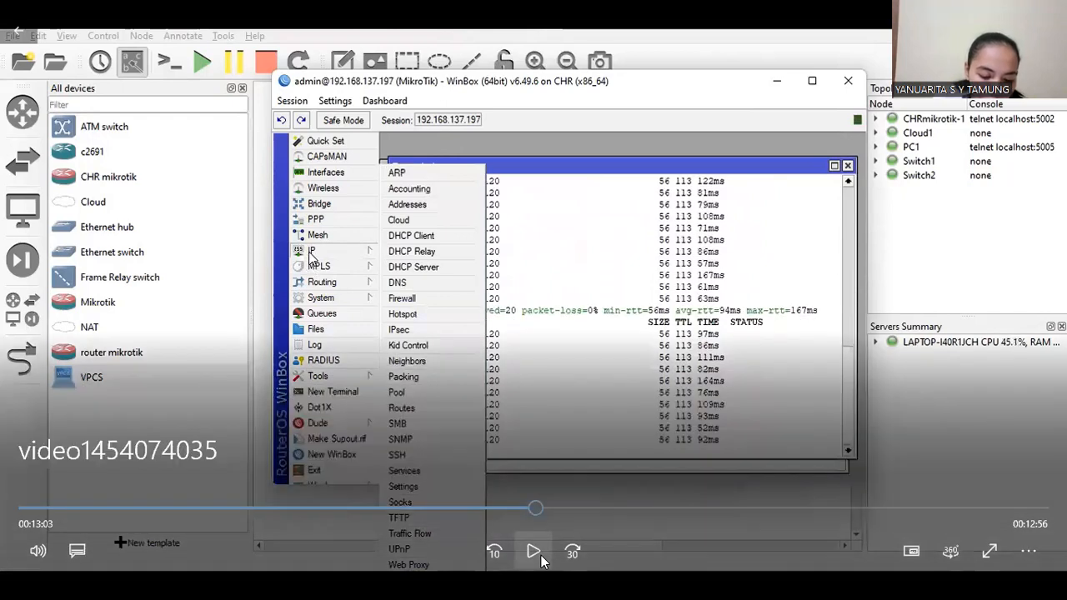
left_click(540, 557)
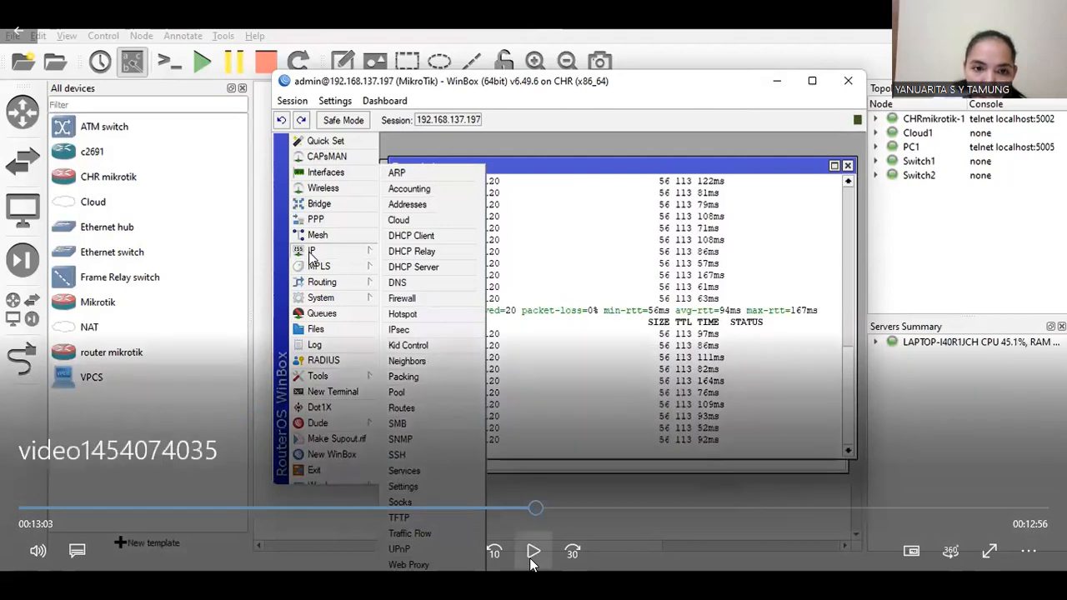
left_click(532, 554)
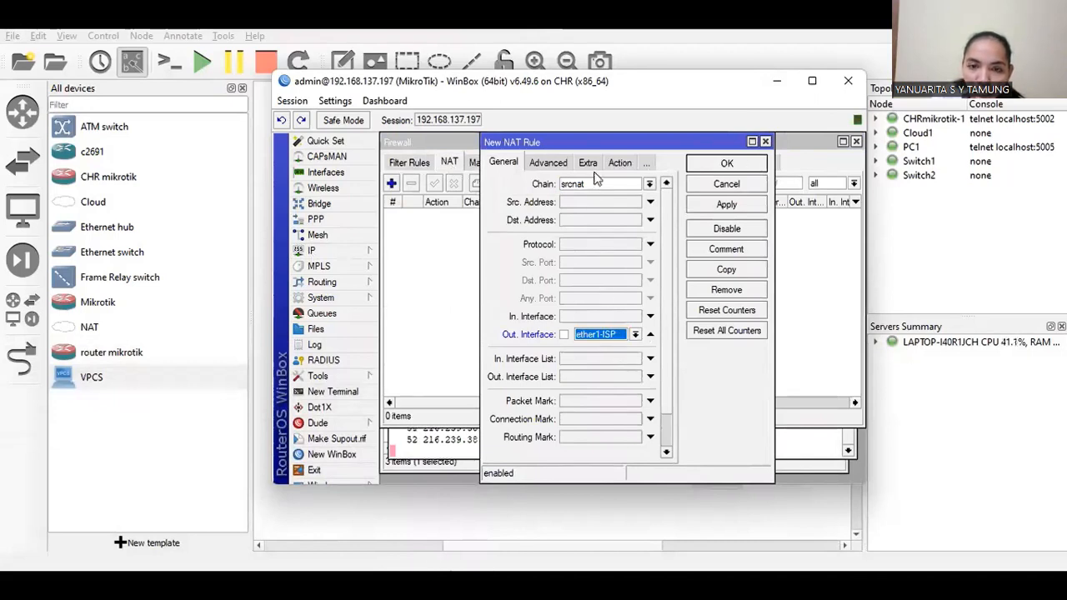
left_click(620, 164)
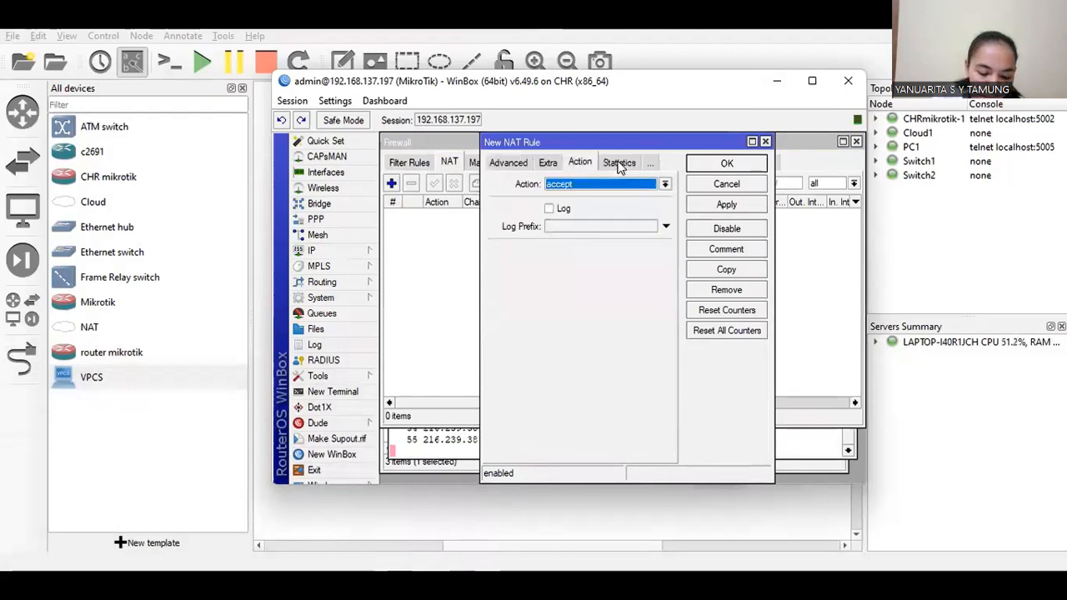
left_click(655, 185)
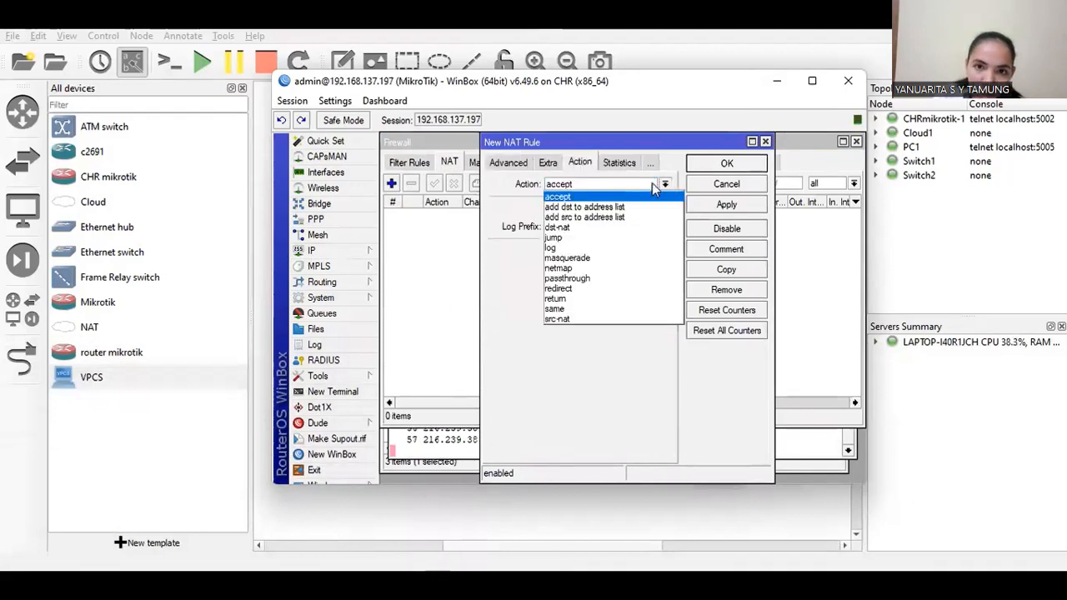
left_click(611, 258)
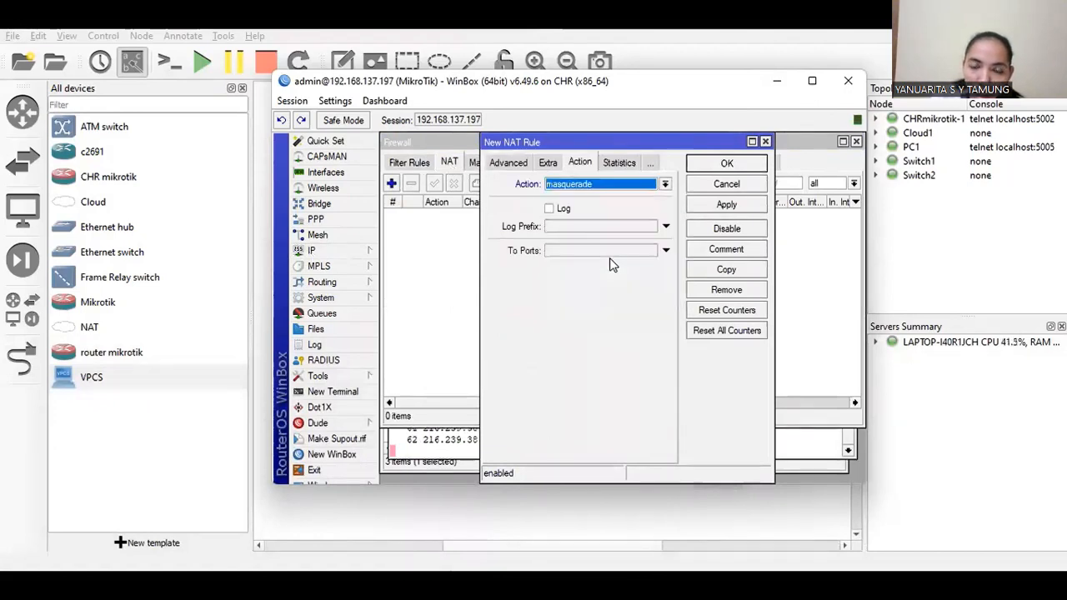
left_click(728, 164)
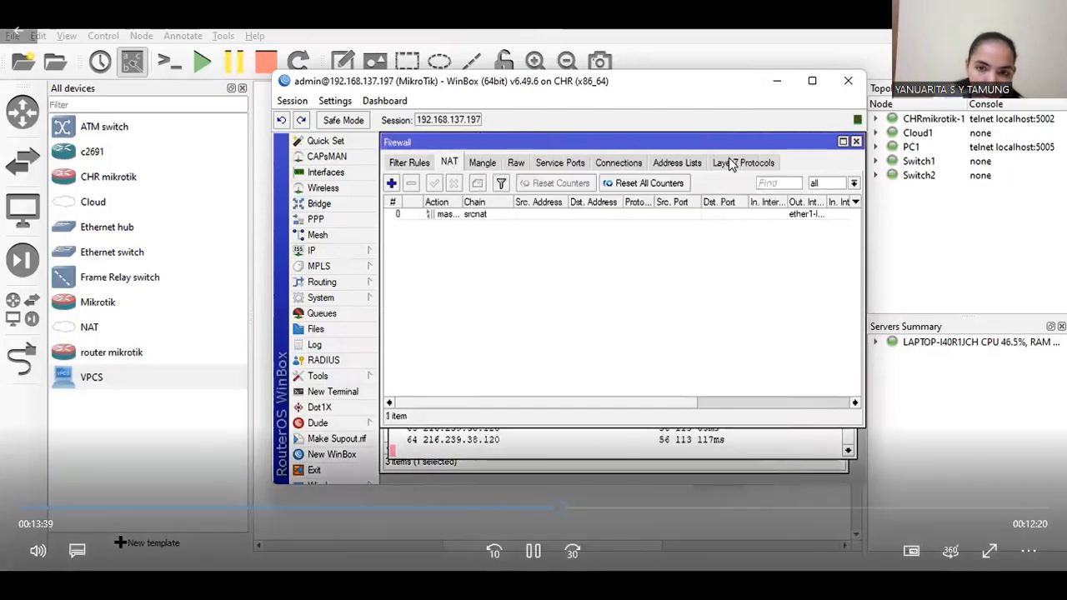
left_click(488, 331)
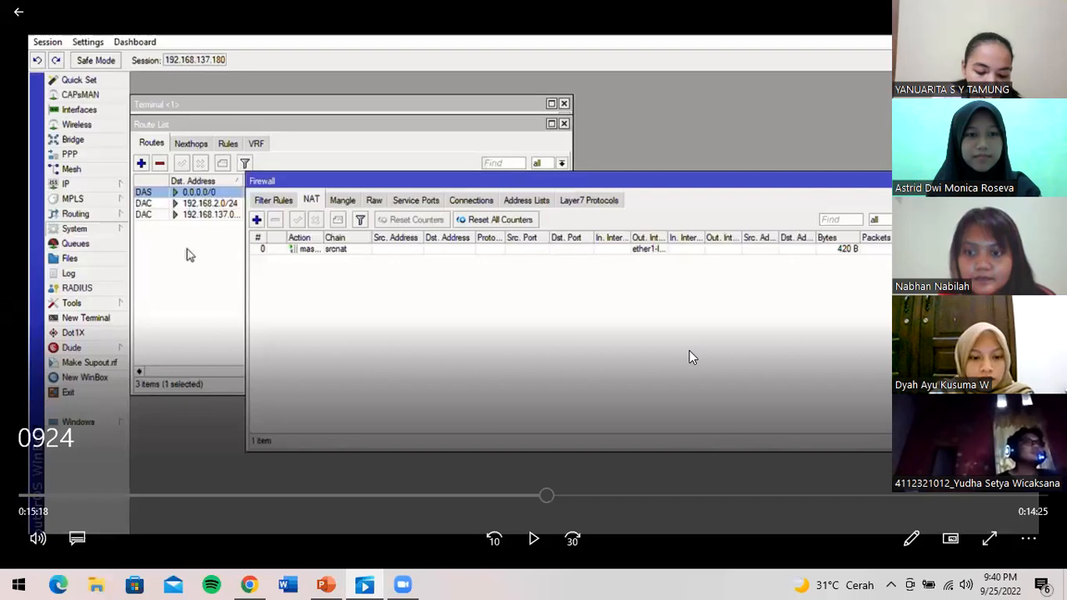
left_click(991, 538)
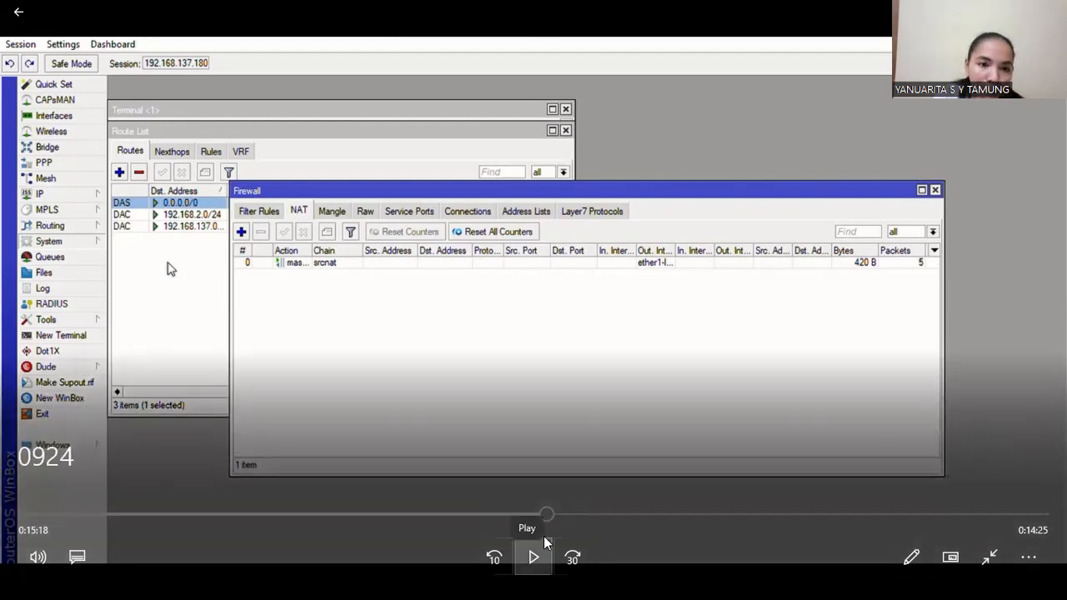
left_click(544, 541)
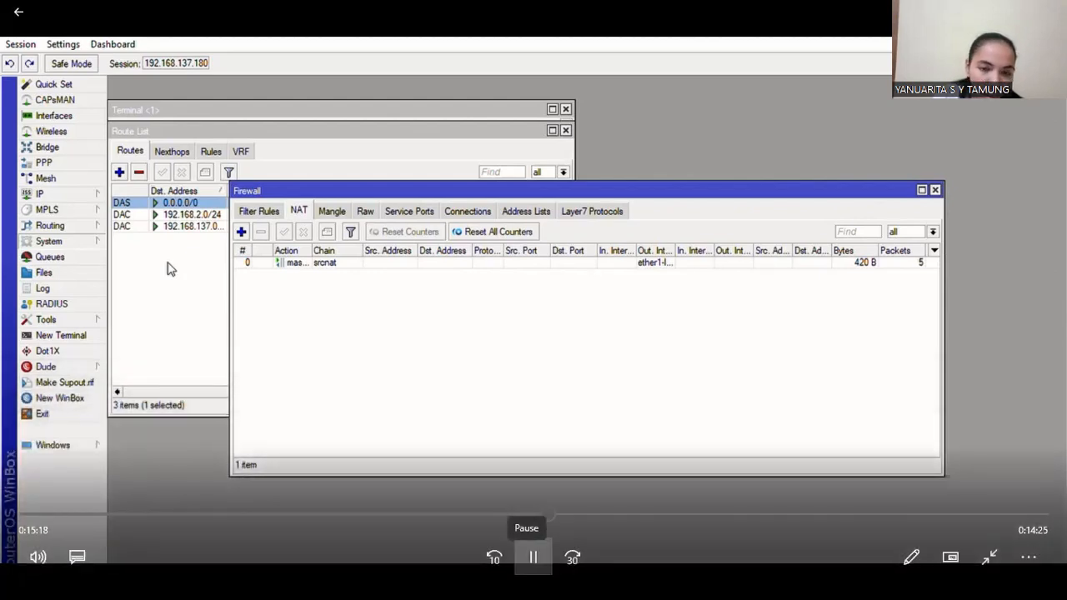
left_click(552, 516)
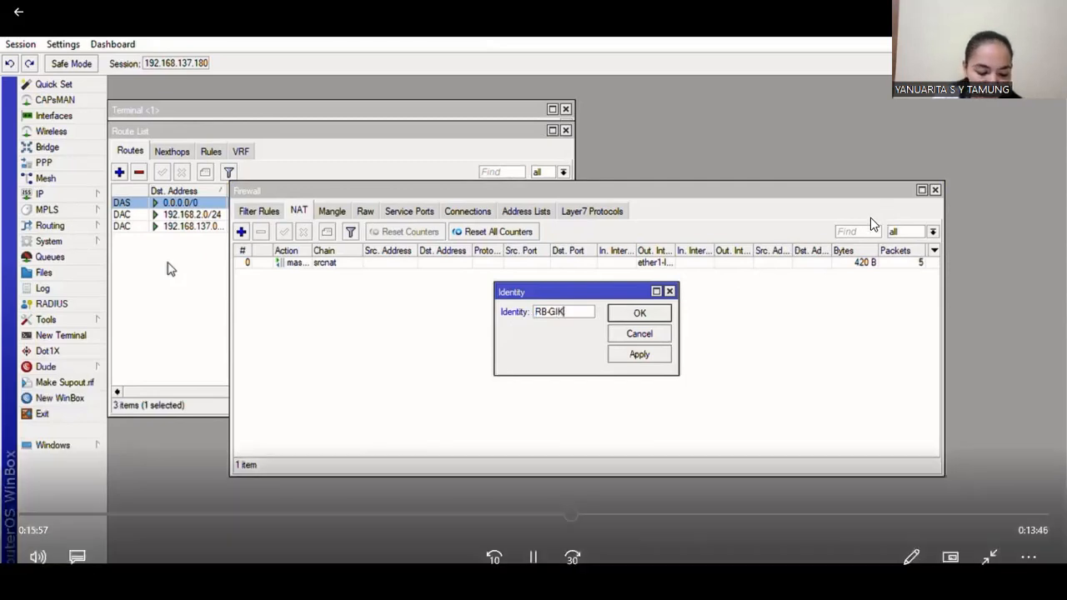
left_click(581, 514)
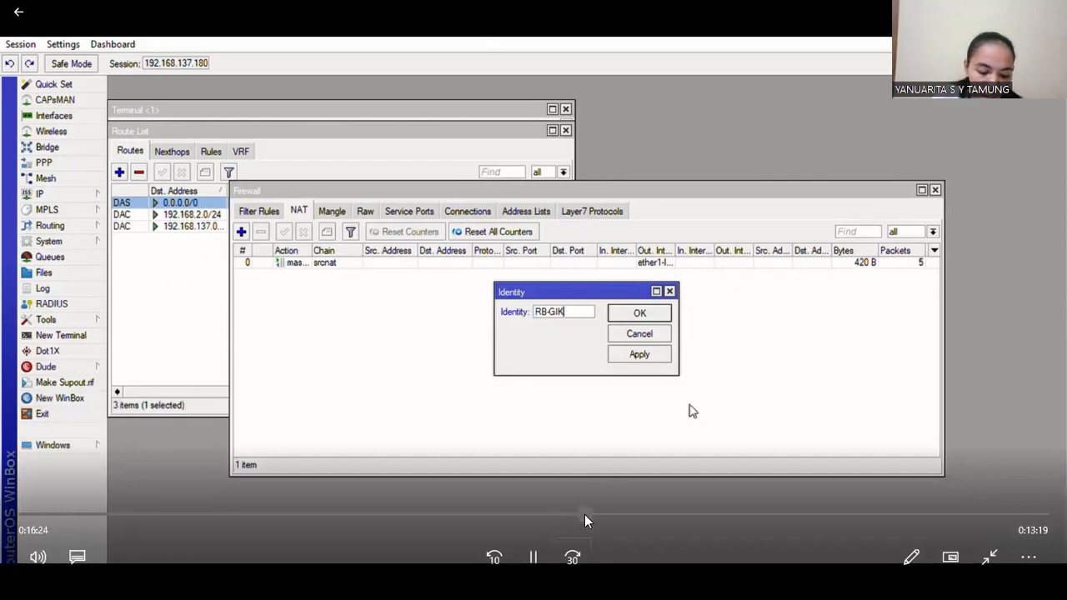
left_click(602, 512)
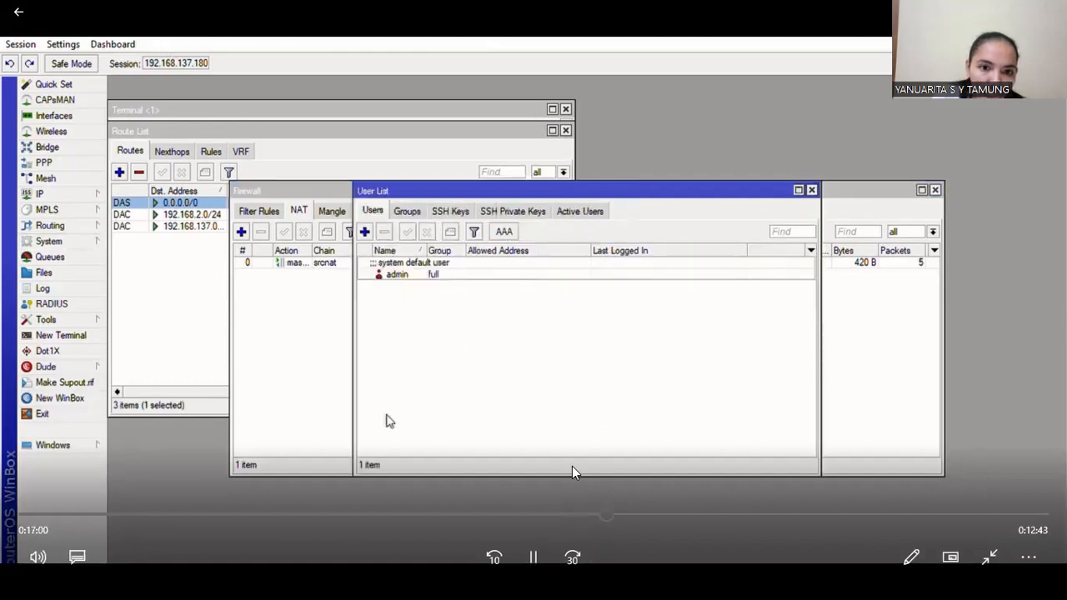
left_click(606, 514)
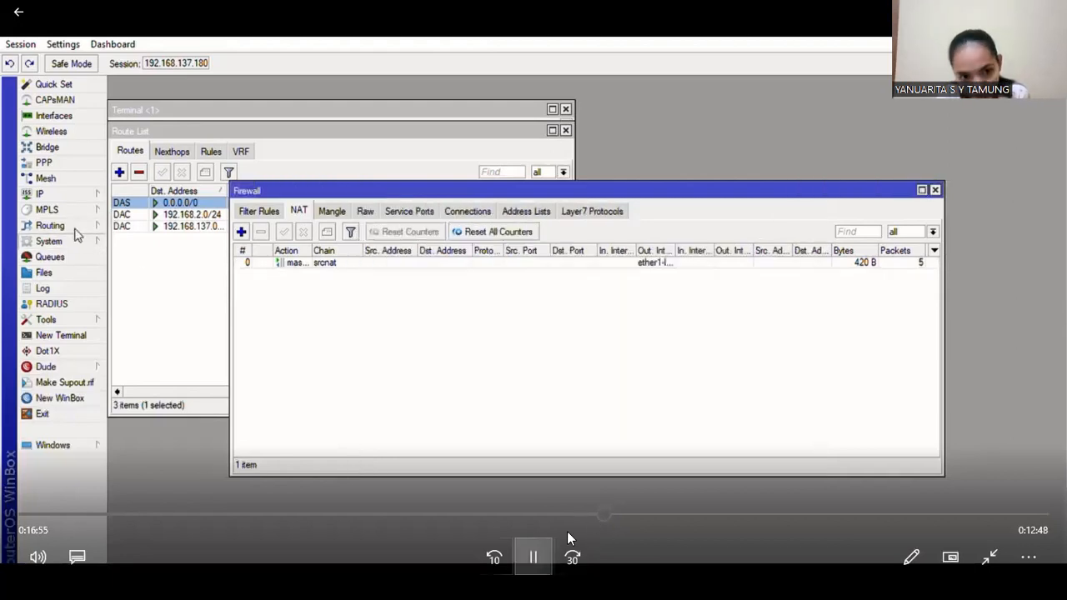
left_click(533, 557)
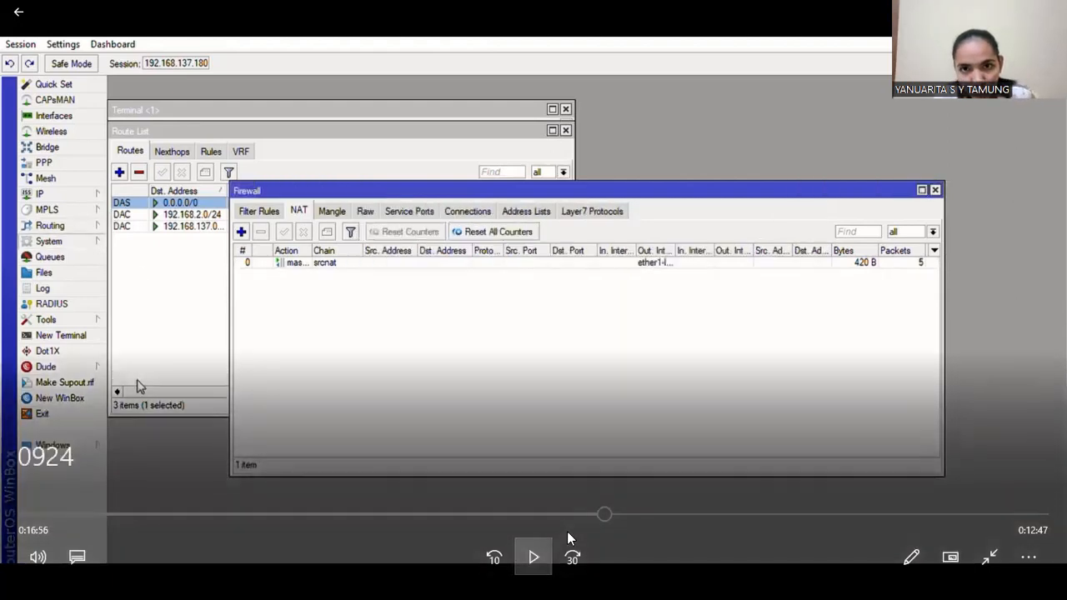
key("space")
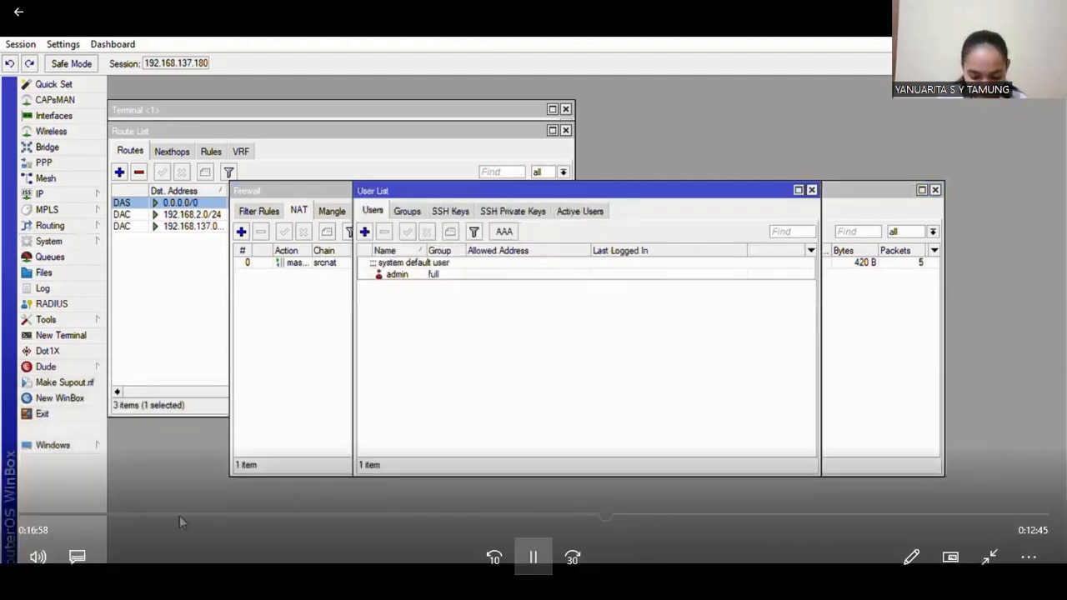
key("space")
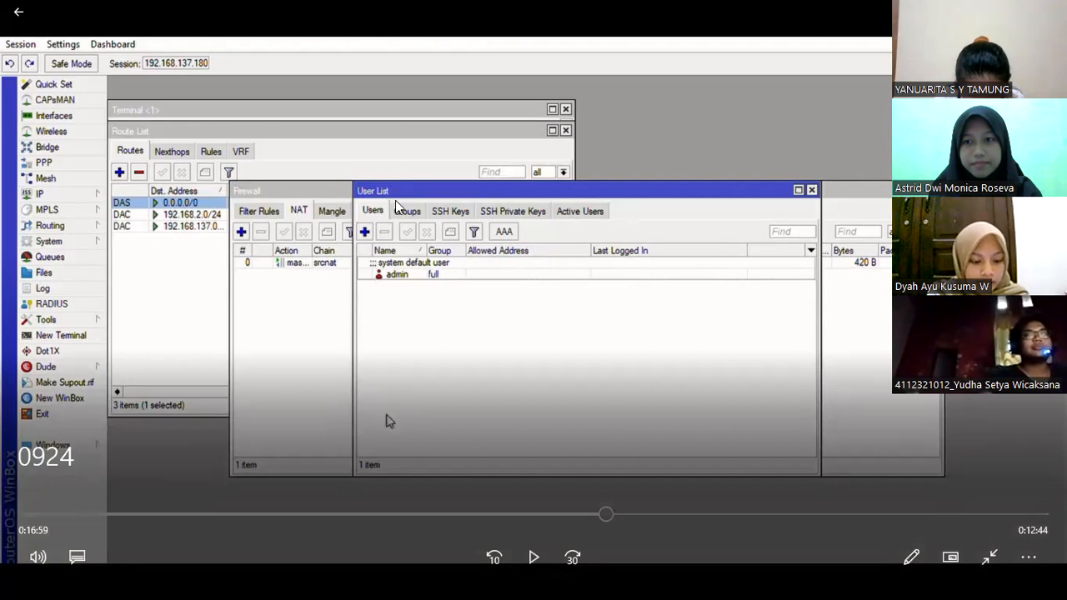
left_click(522, 546)
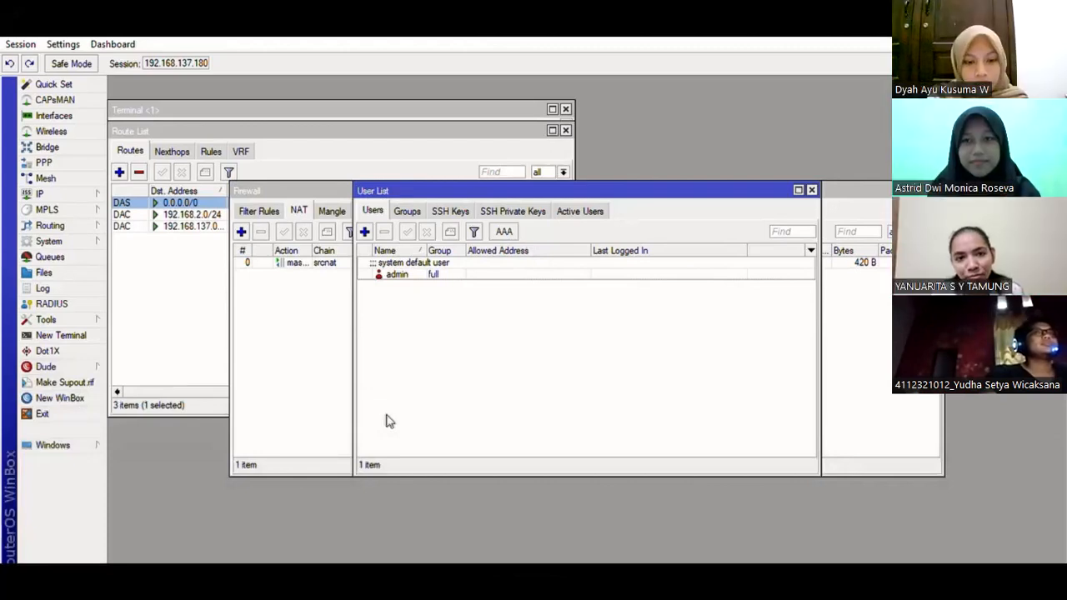
Step: Close the admin user's settings without saving
mouse_move(584, 493)
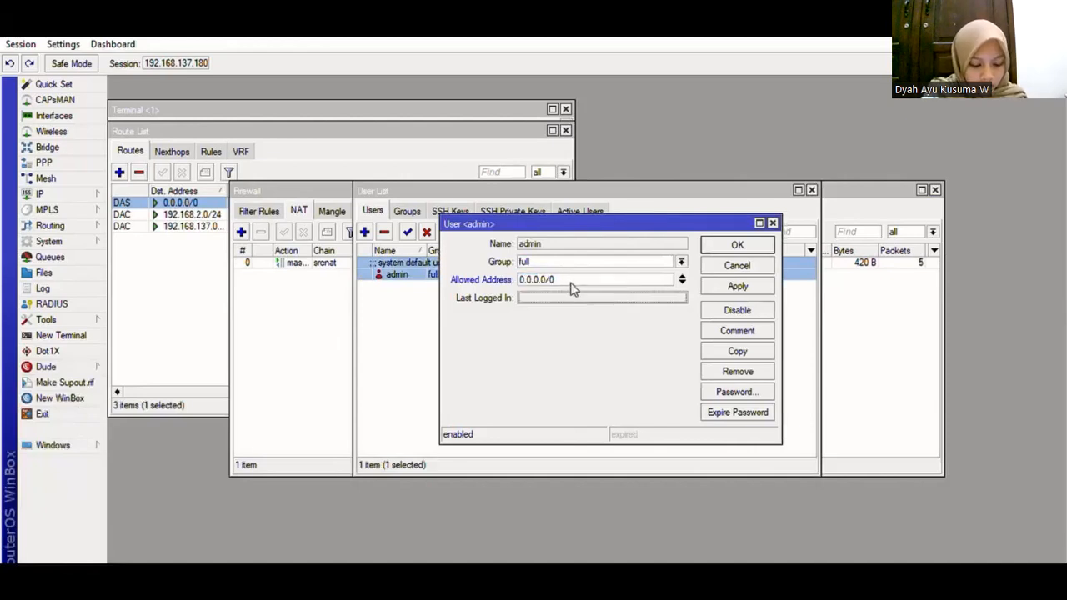
left_click(773, 223)
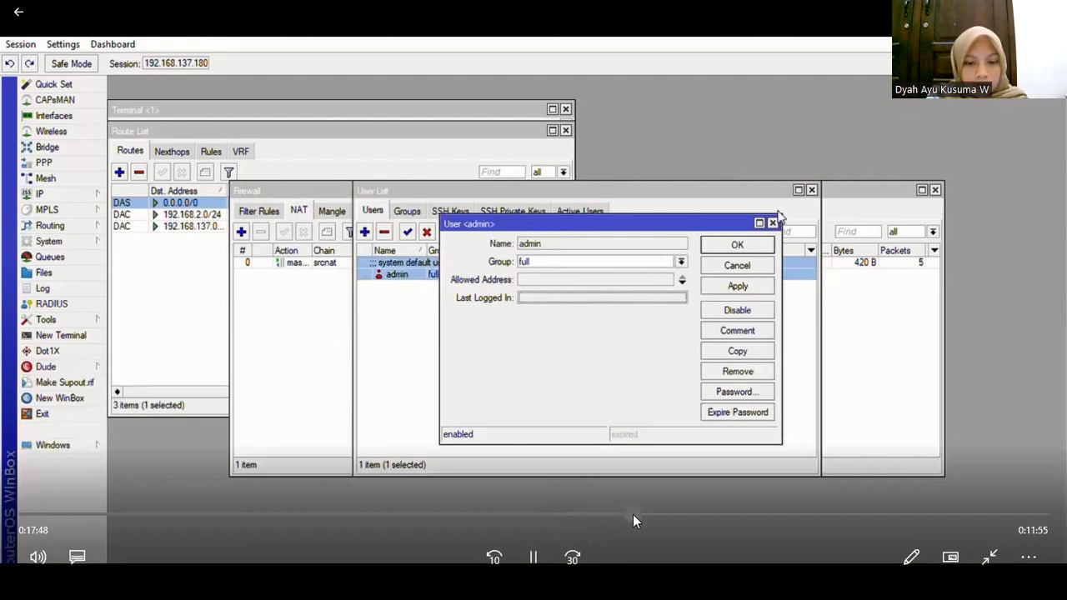
left_click(633, 515)
left_click(631, 517)
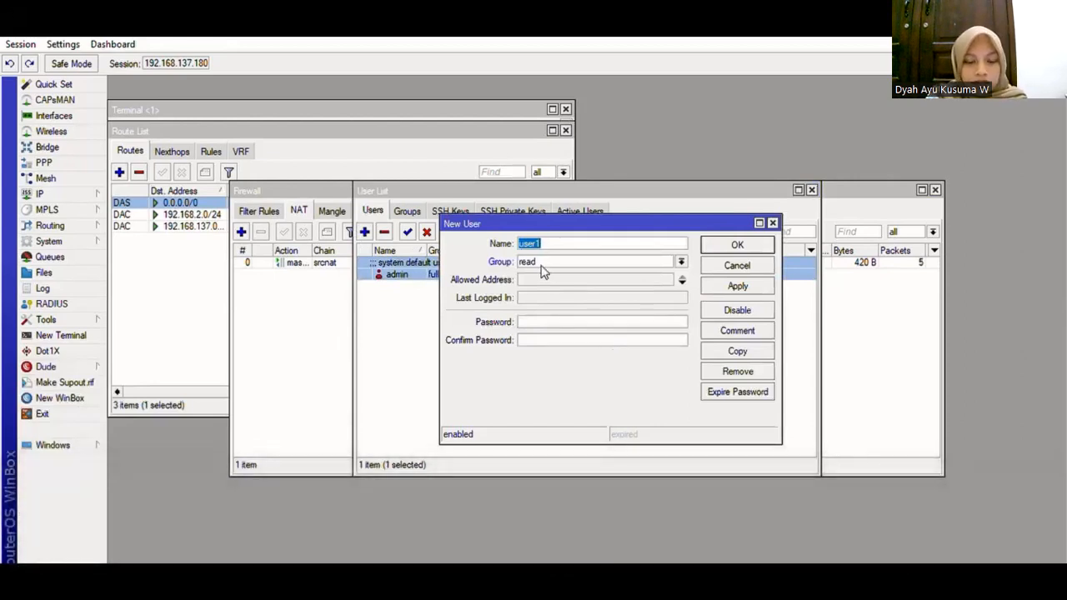
Step: Fill in a new user1 account in the read group, entering and confirming the account password
left_click(549, 313)
type("***")
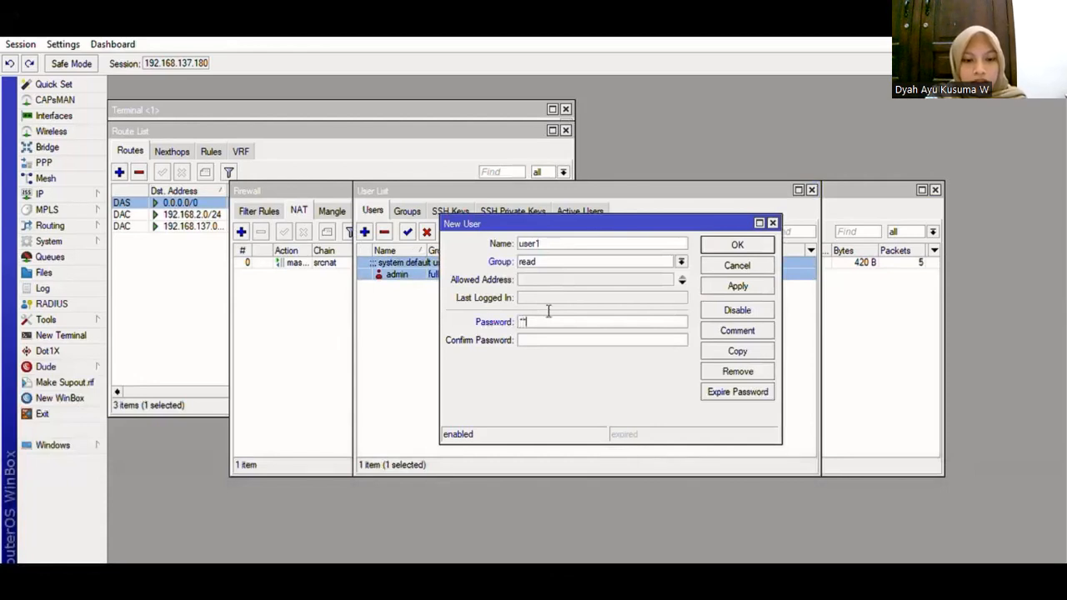
left_click(538, 340)
type("***")
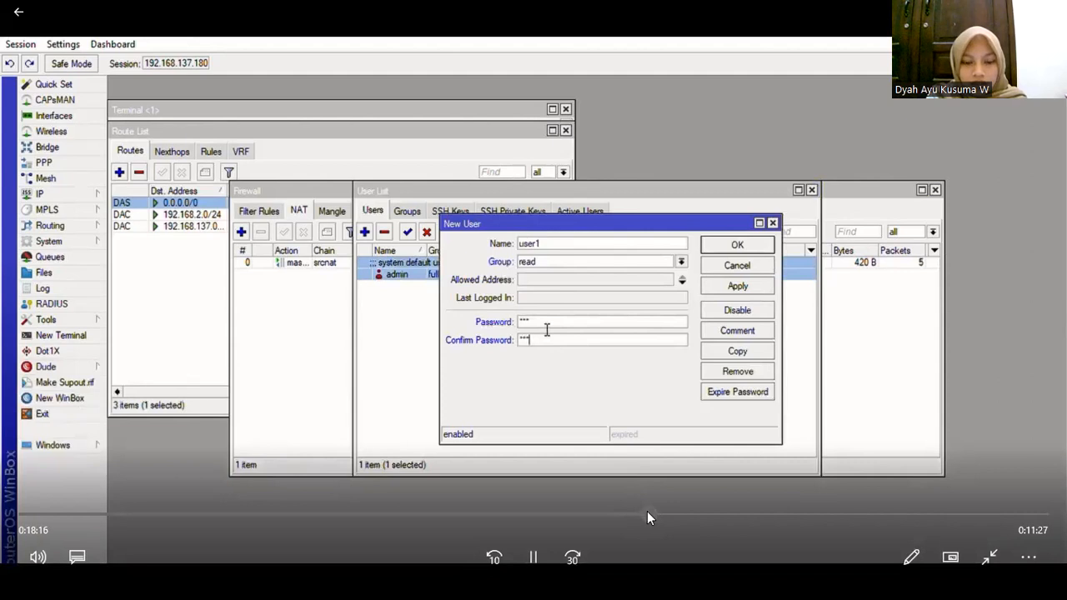
left_click_drag(651, 513, 670, 513)
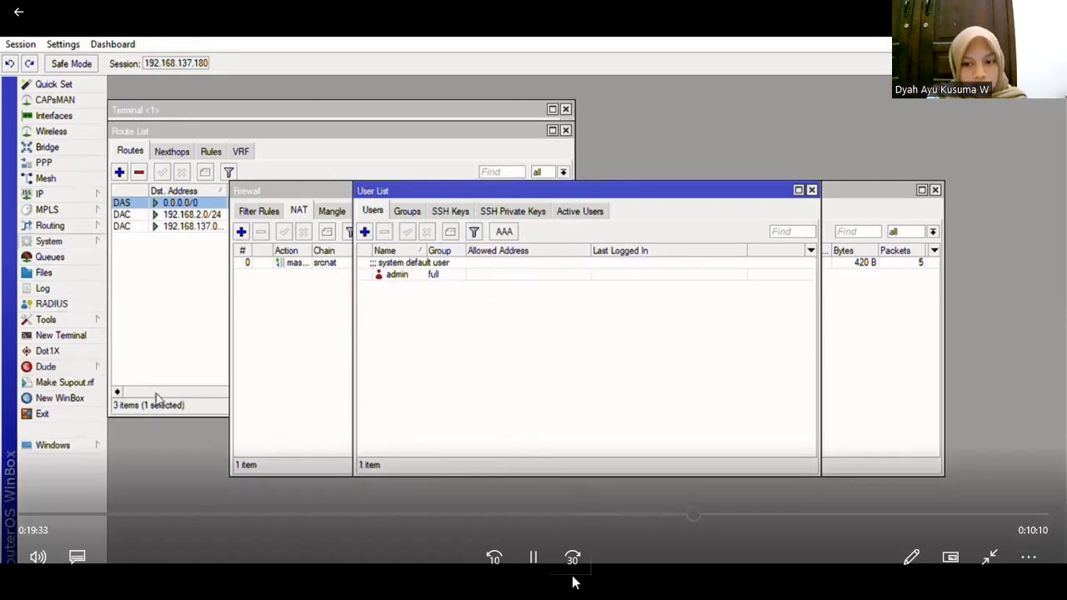
left_click(538, 567)
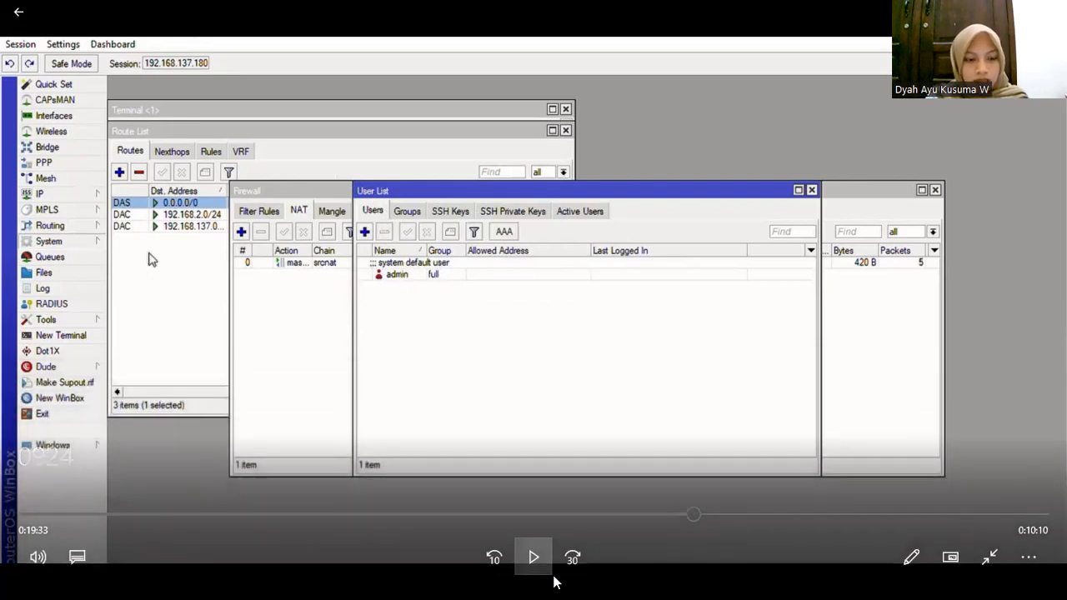
left_click(554, 575)
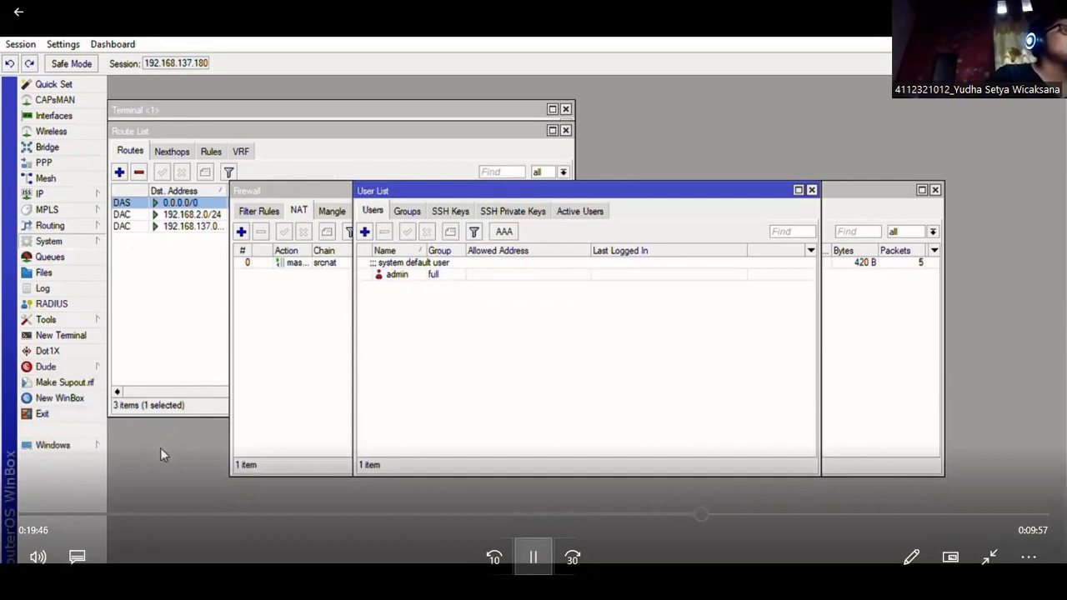
key("space")
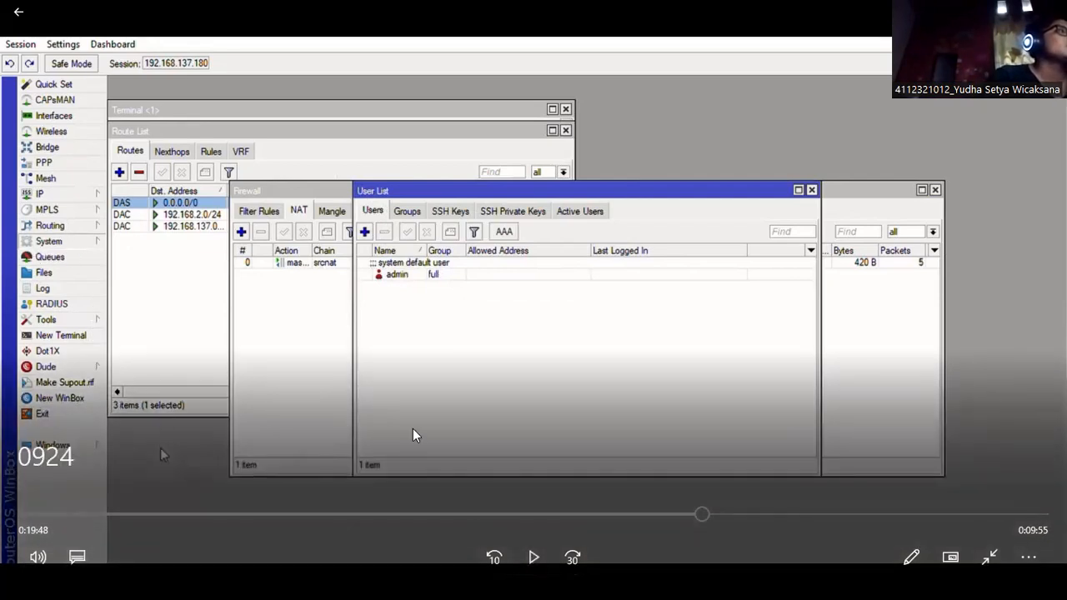
left_click(534, 555)
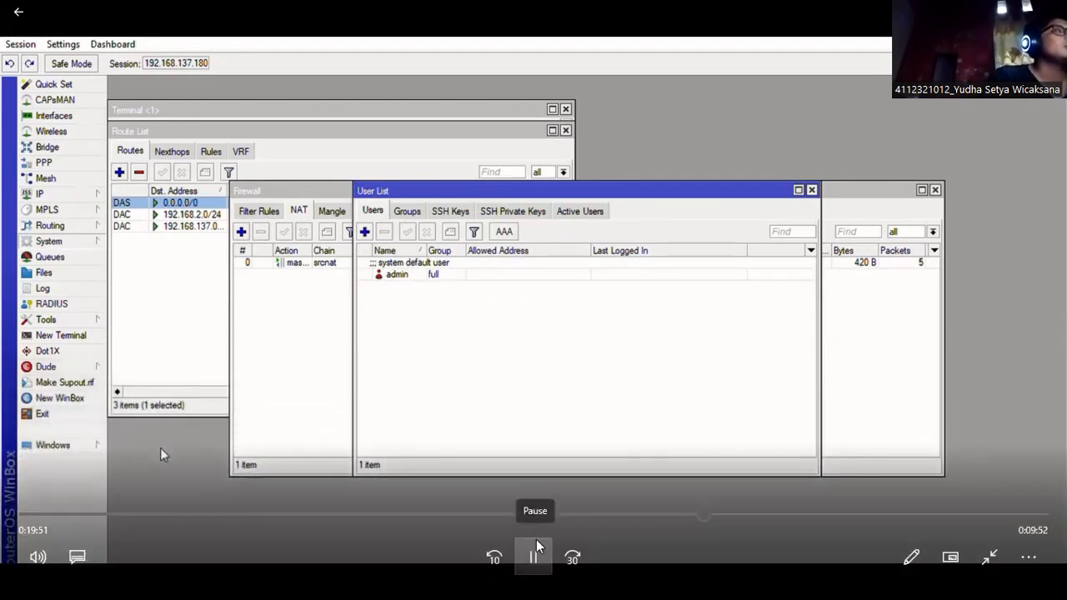
left_click(708, 519)
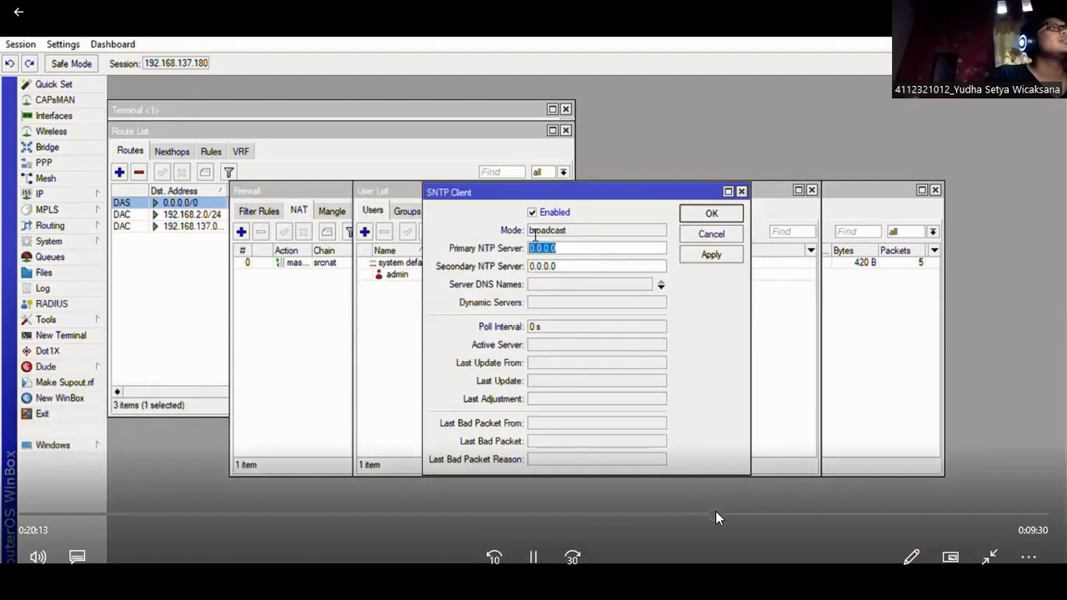
left_click_drag(717, 513, 745, 513)
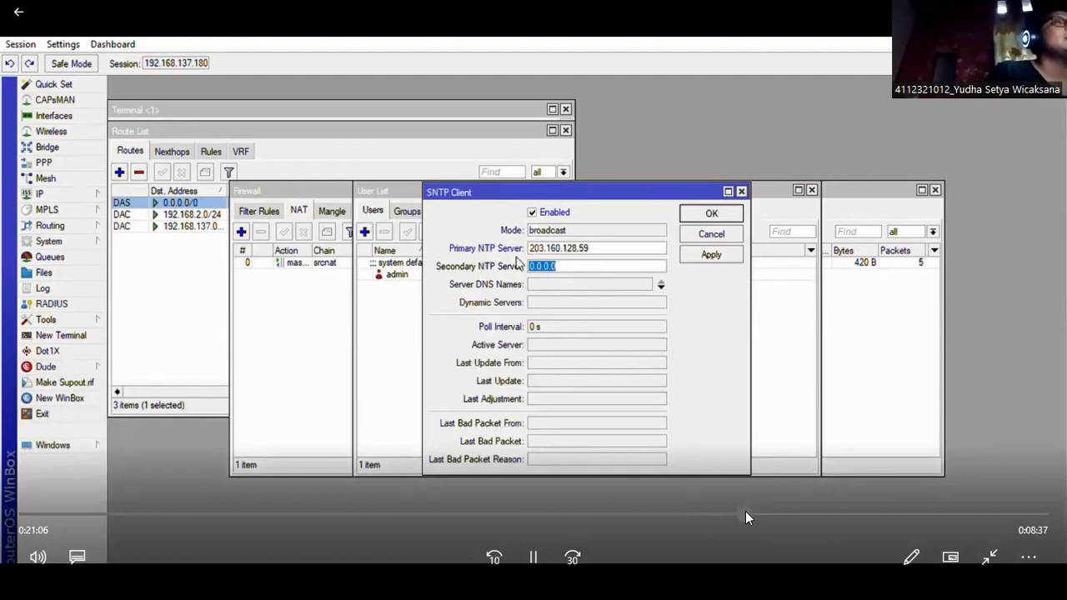
left_click_drag(745, 511, 760, 513)
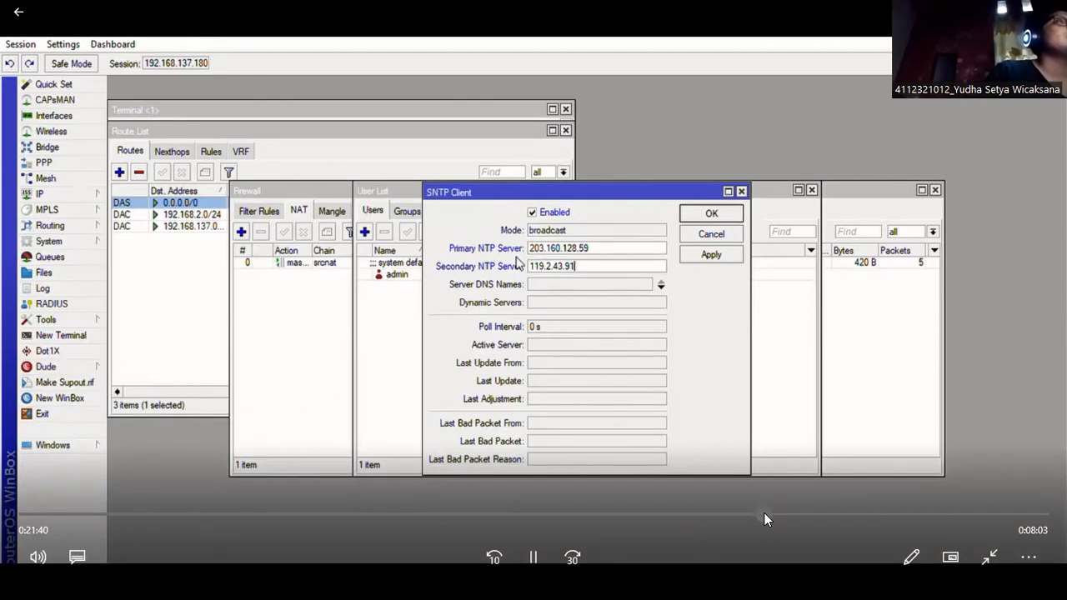
left_click_drag(764, 512, 771, 513)
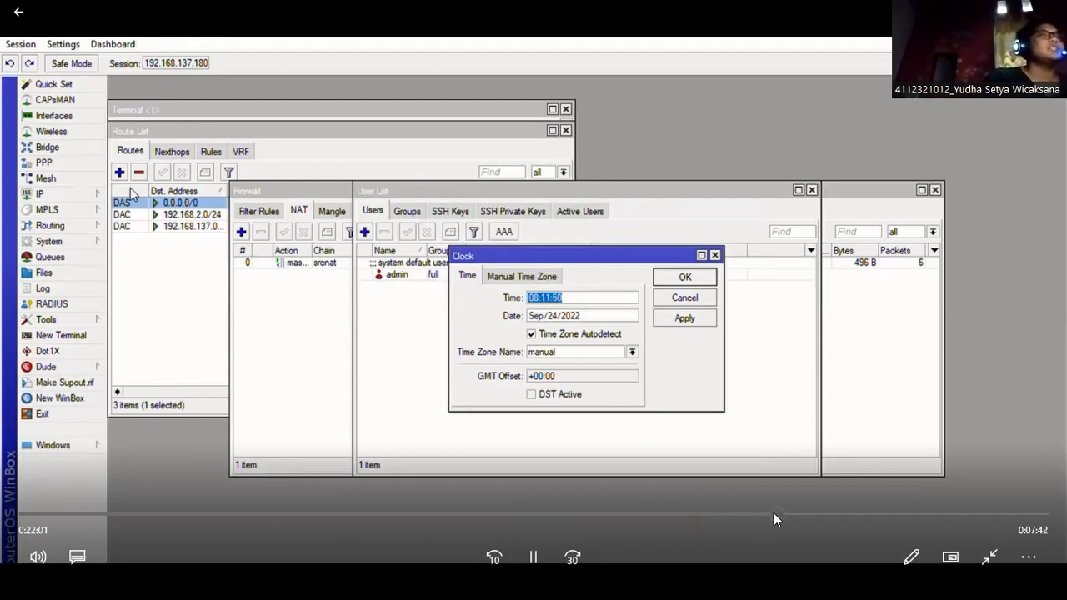
left_click(778, 513)
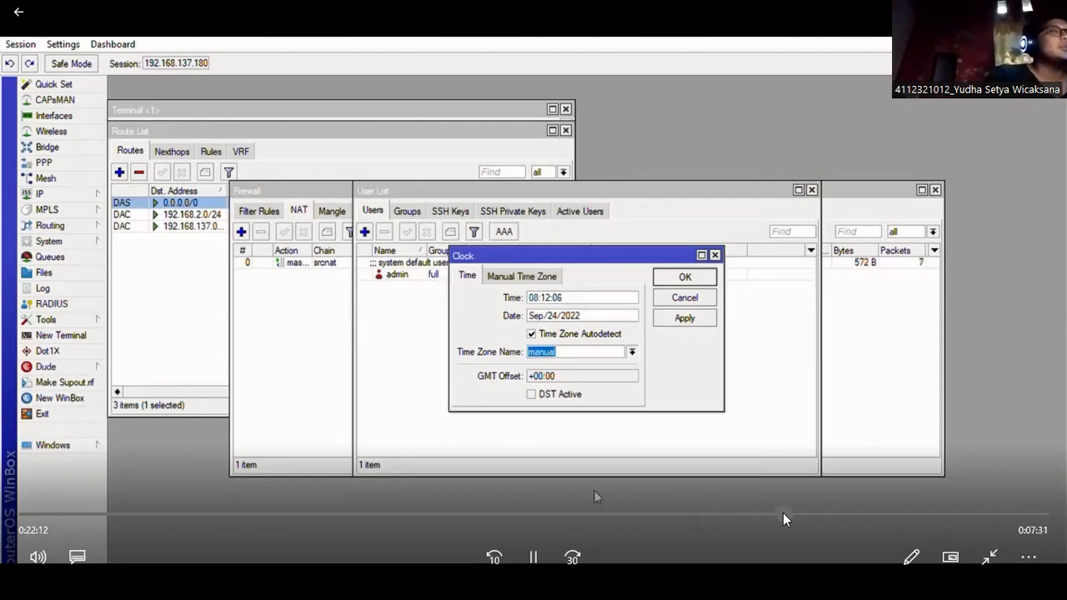
left_click_drag(783, 513, 802, 515)
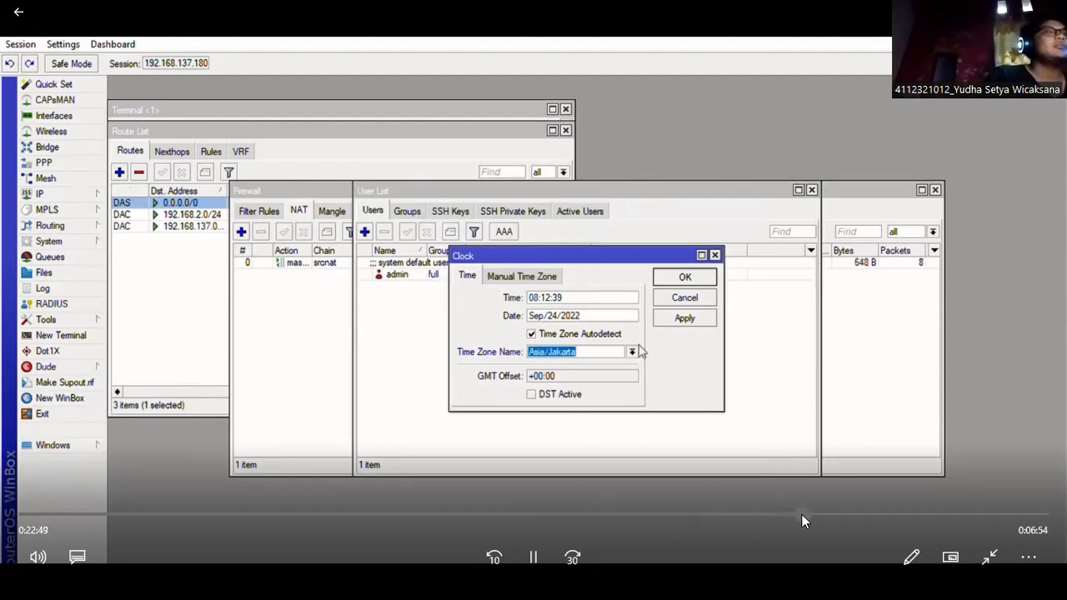
Step: Skip the recorded router demo forward in stages through the file list and the backup save and load commands, to about 0:27:30
left_click_drag(801, 514, 869, 505)
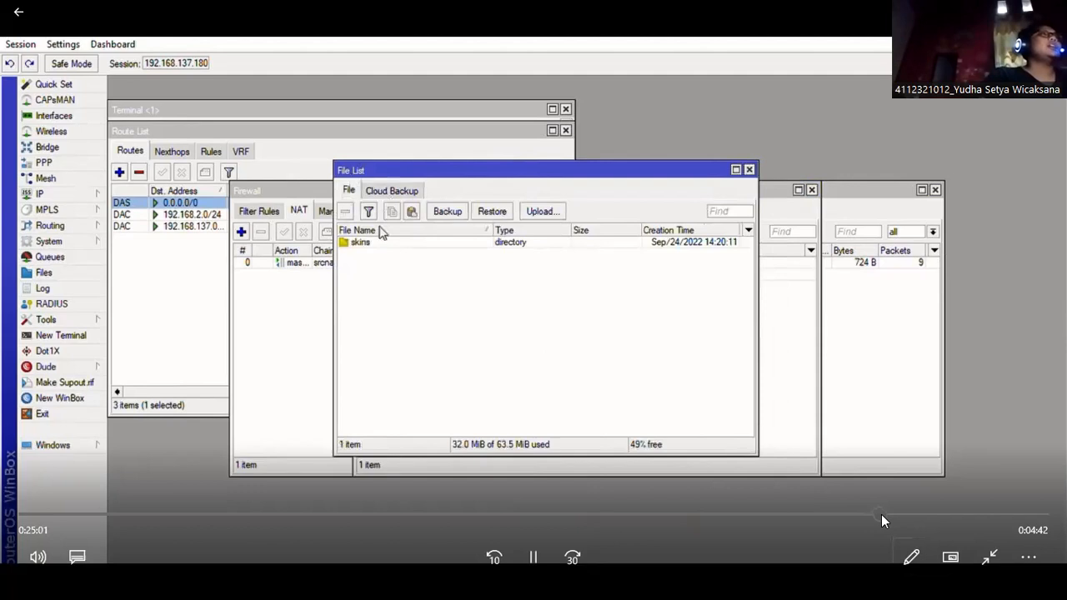
left_click_drag(881, 515, 908, 516)
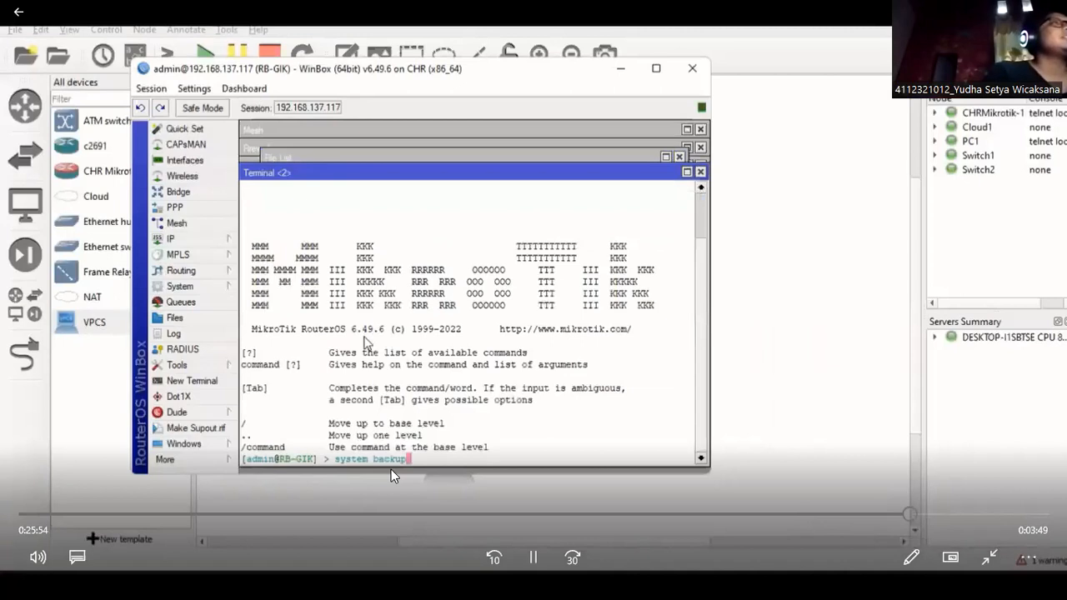
left_click_drag(908, 513, 927, 515)
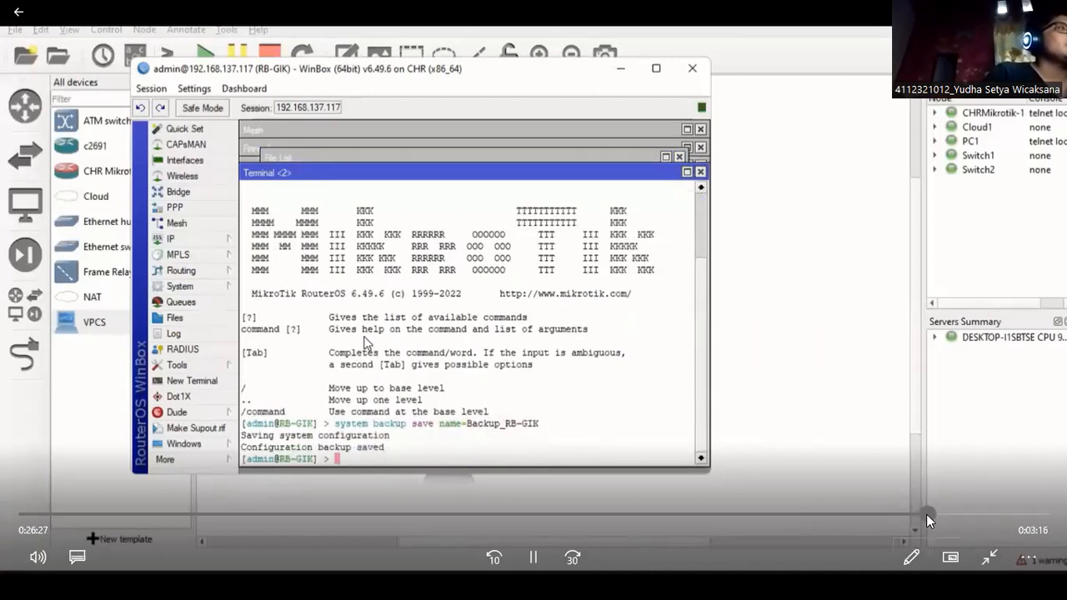
left_click_drag(926, 515, 953, 515)
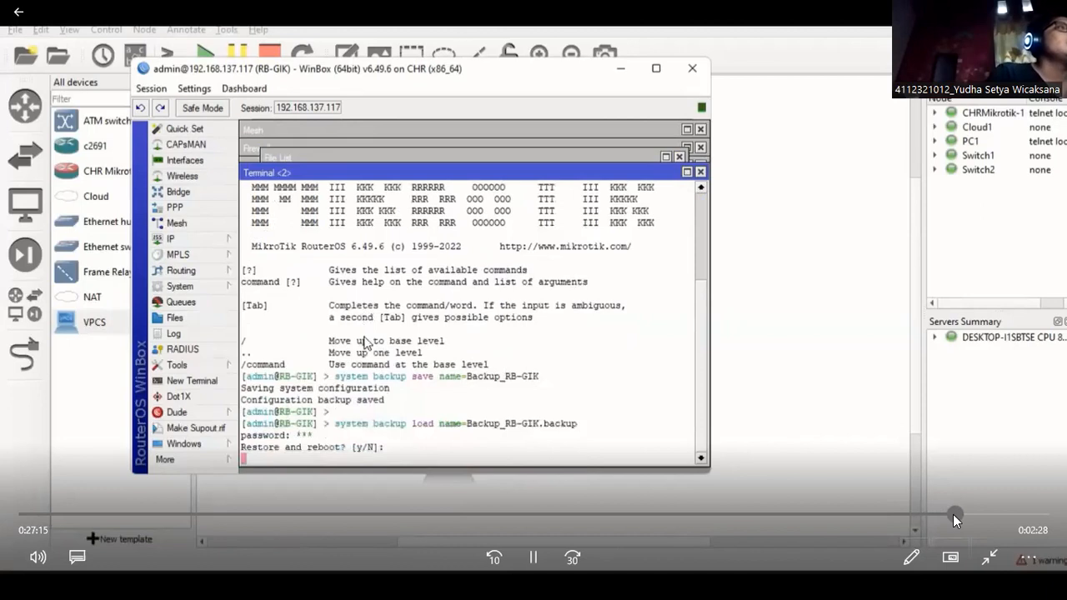
left_click_drag(956, 515, 958, 516)
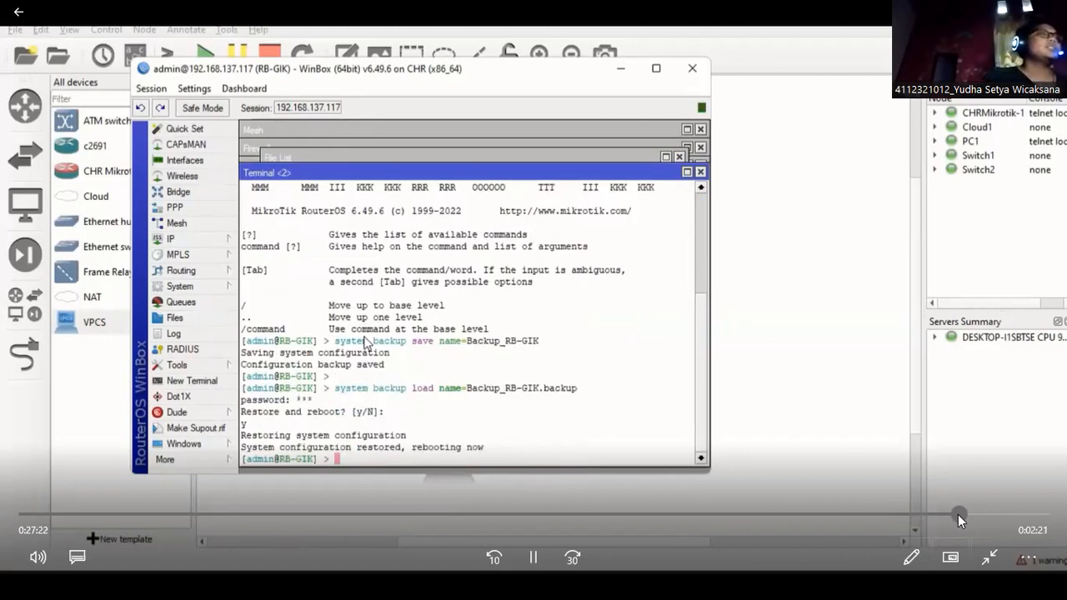
left_click_drag(958, 515, 963, 515)
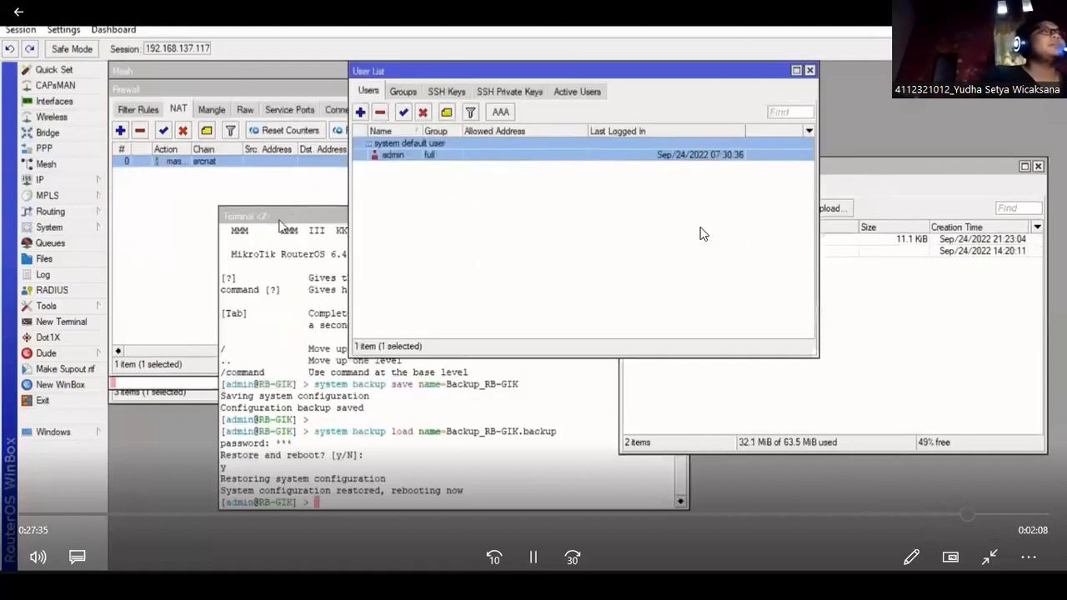
Step: Play the demo's Reset Configuration section, pausing at 0:27:38 and 0:27:48 and resuming playback after each pause
left_click(529, 546)
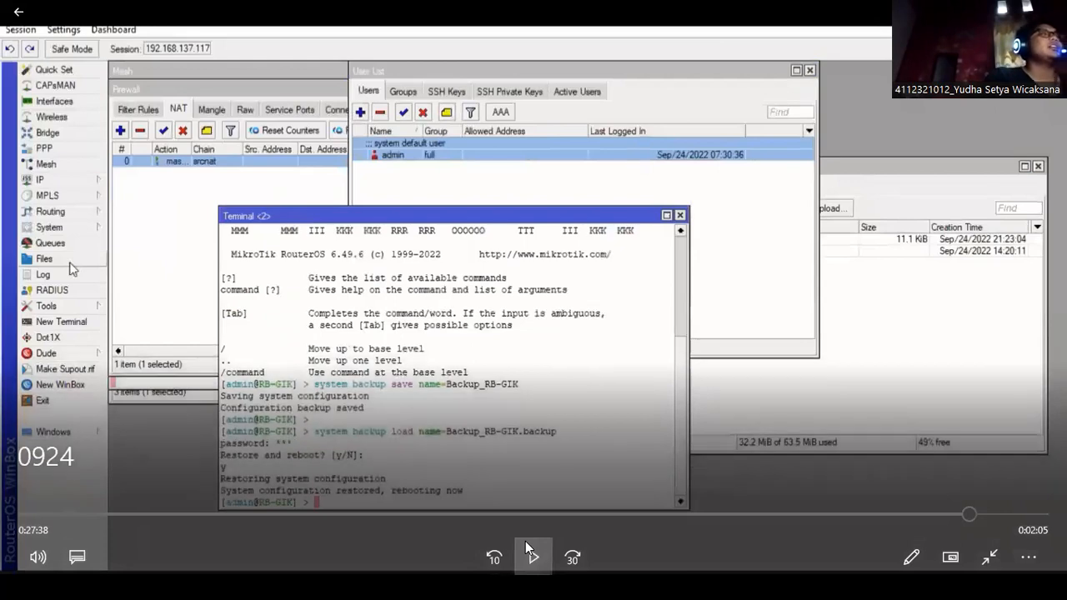
left_click(532, 555)
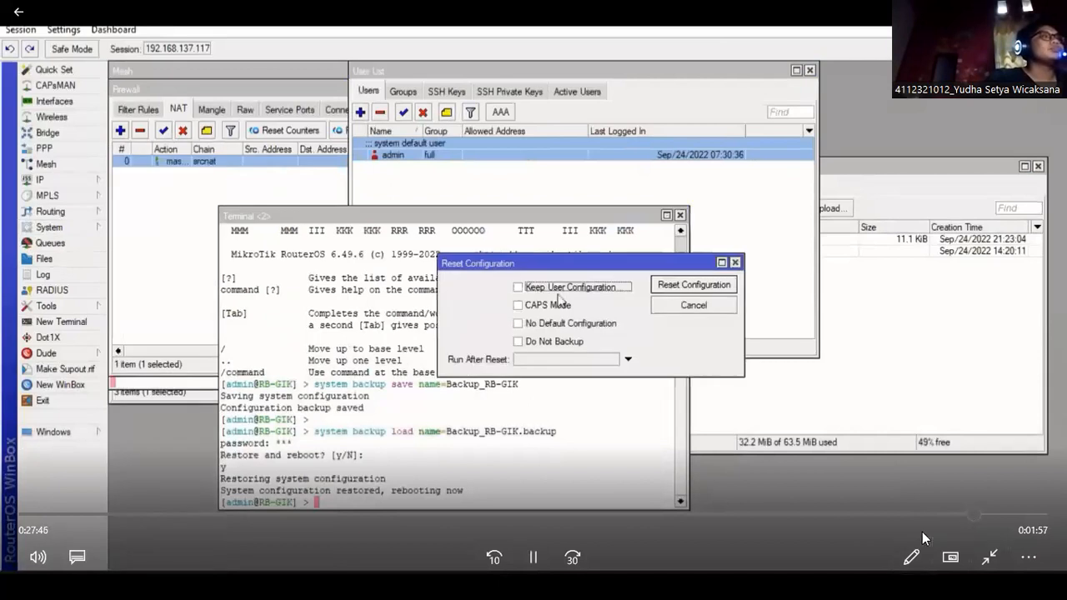
key("space")
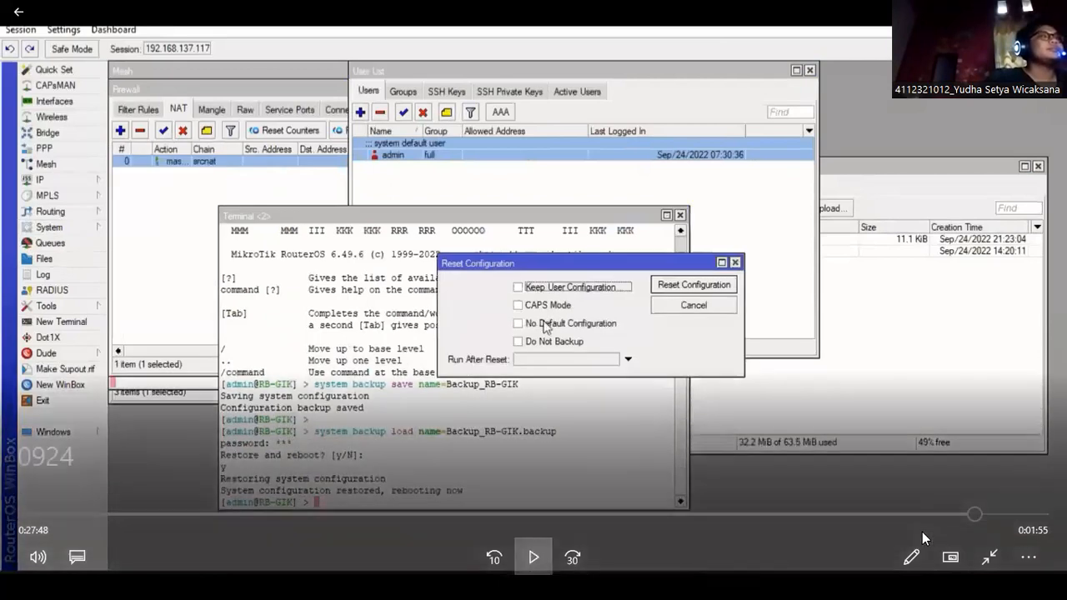
key("space")
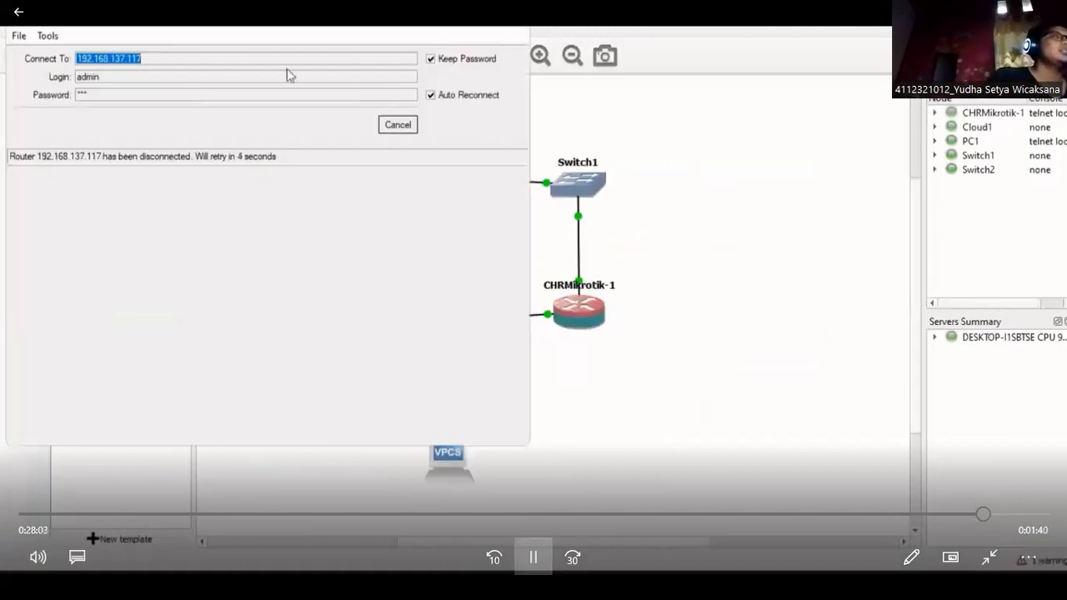
Step: Pause the demo video at 0:28:04, exit full screen, and switch to the "ppt opening jarkom" presentation in PowerPoint
left_click(535, 559)
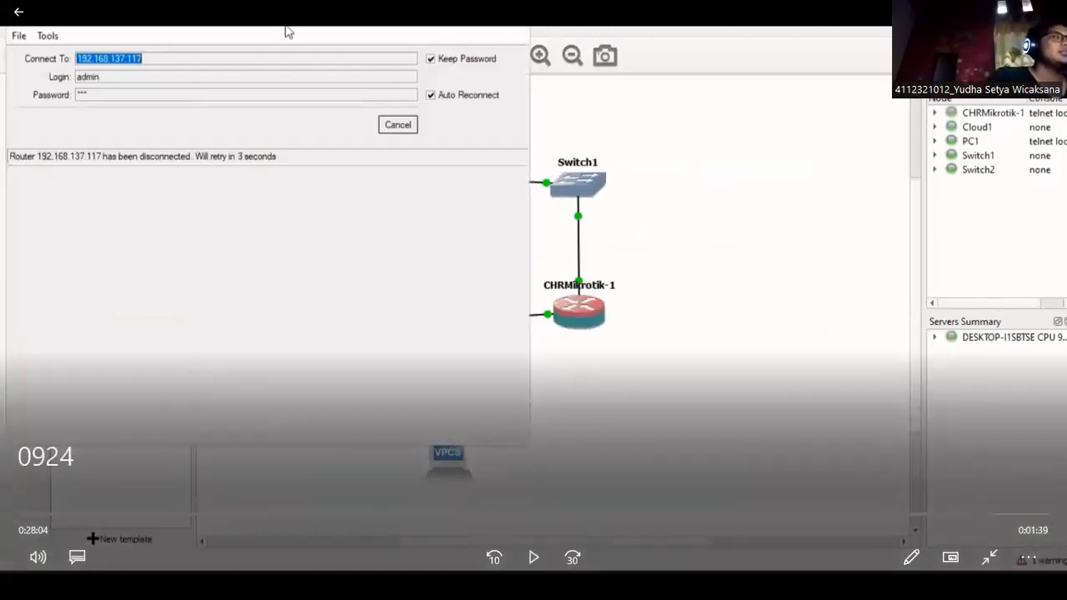
left_click(1000, 565)
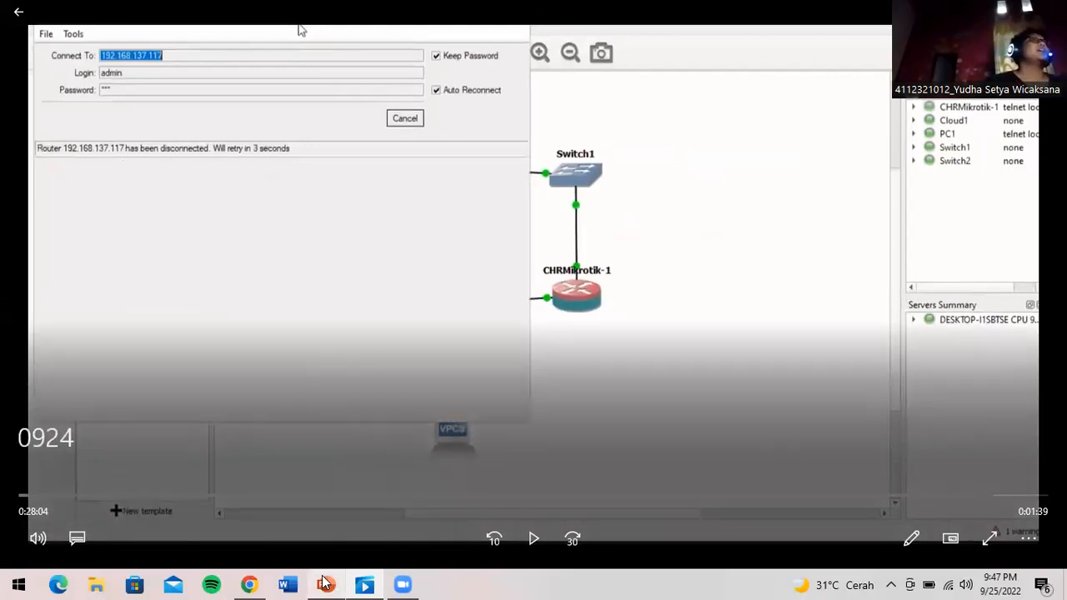
left_click(326, 584)
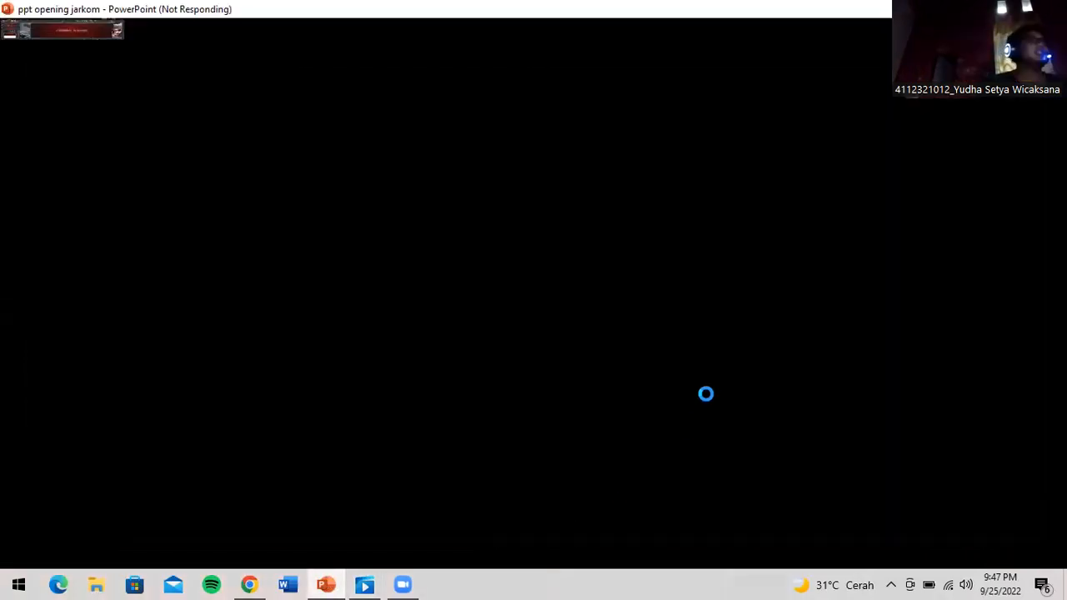